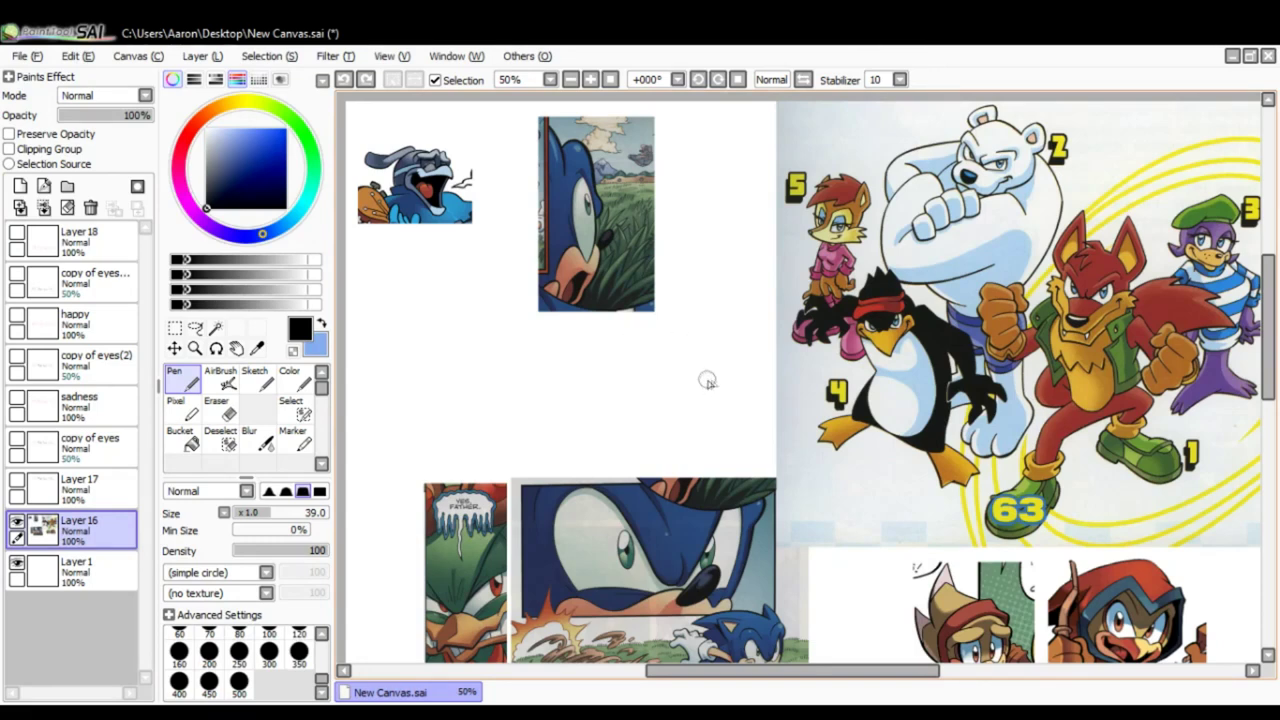
left_click_drag(713, 385, 694, 385)
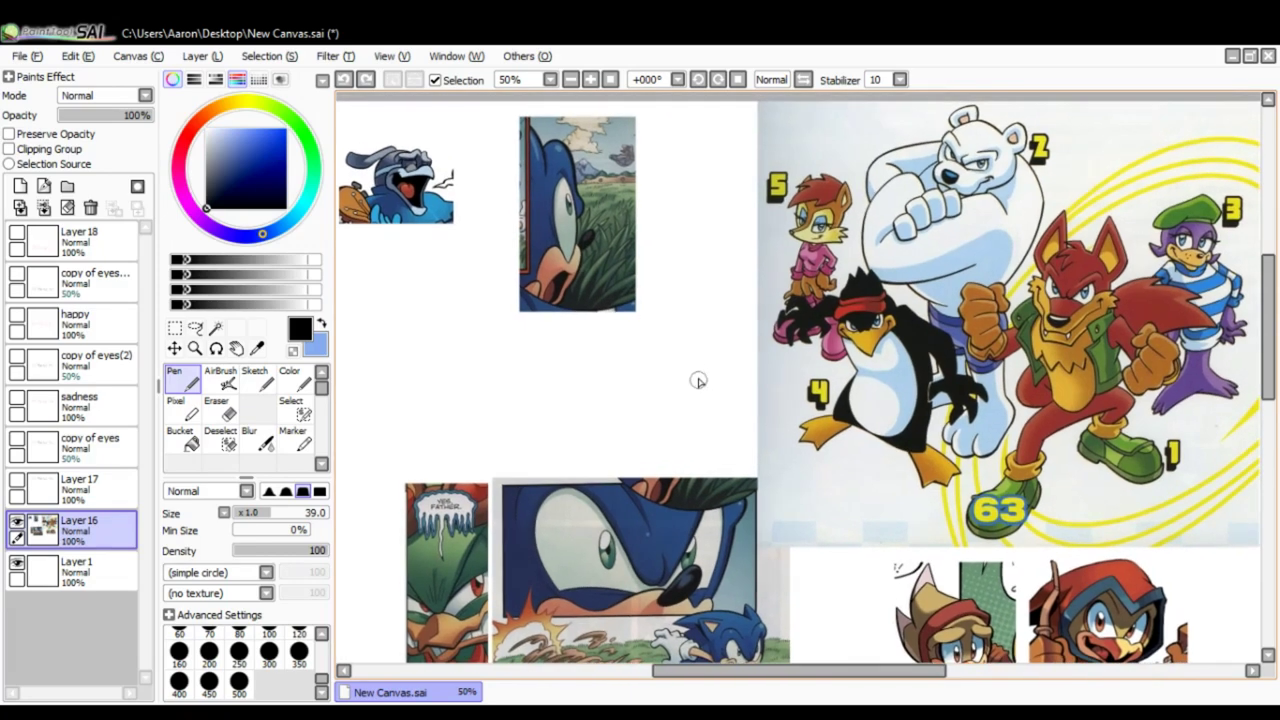
left_click_drag(696, 388, 694, 351)
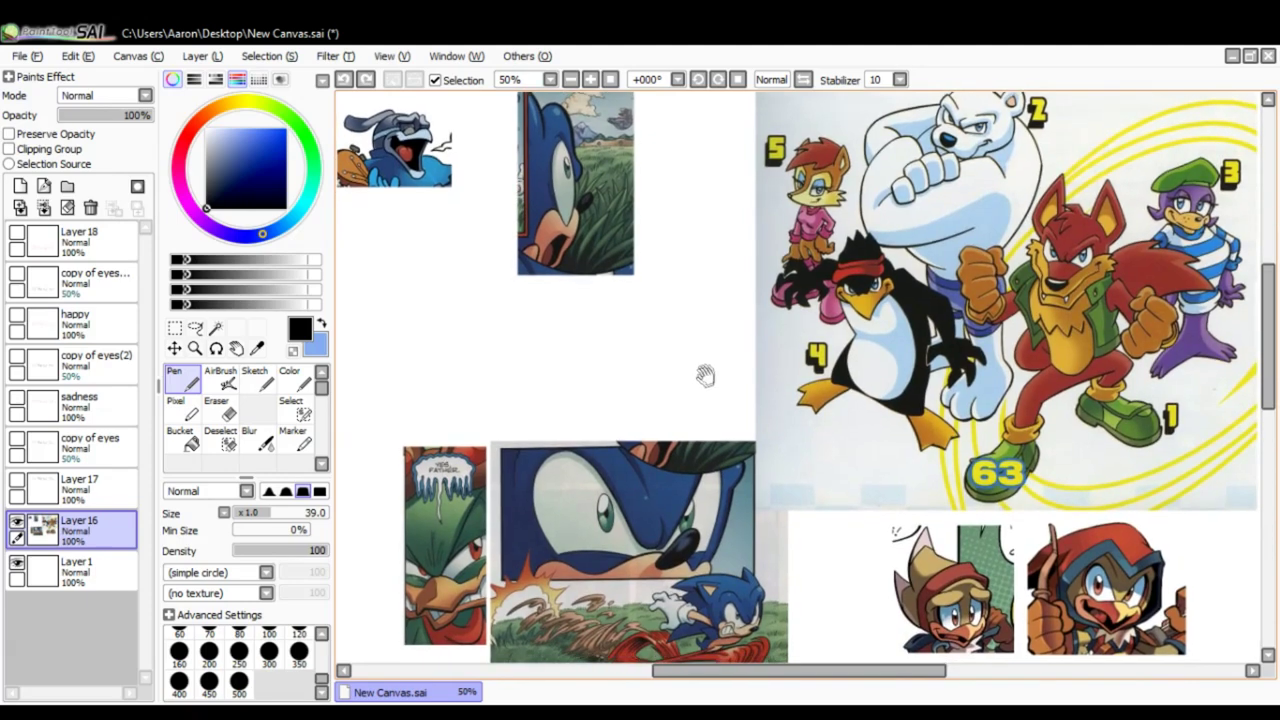
mouse_move(590, 389)
left_mouse_down()
mouse_move(586, 411)
mouse_move(588, 366)
left_mouse_up()
mouse_move(731, 429)
left_mouse_down()
mouse_move(720, 363)
mouse_move(700, 429)
mouse_move(723, 446)
left_mouse_up()
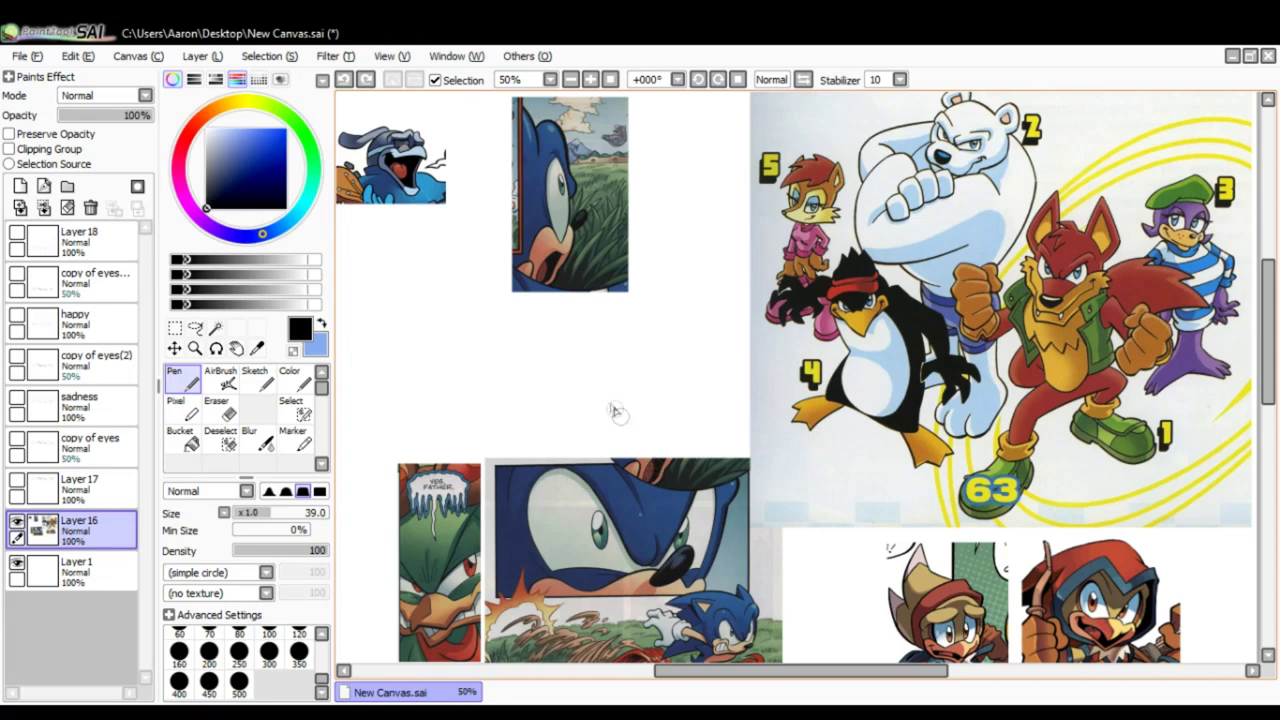
left_click_drag(582, 341, 574, 315)
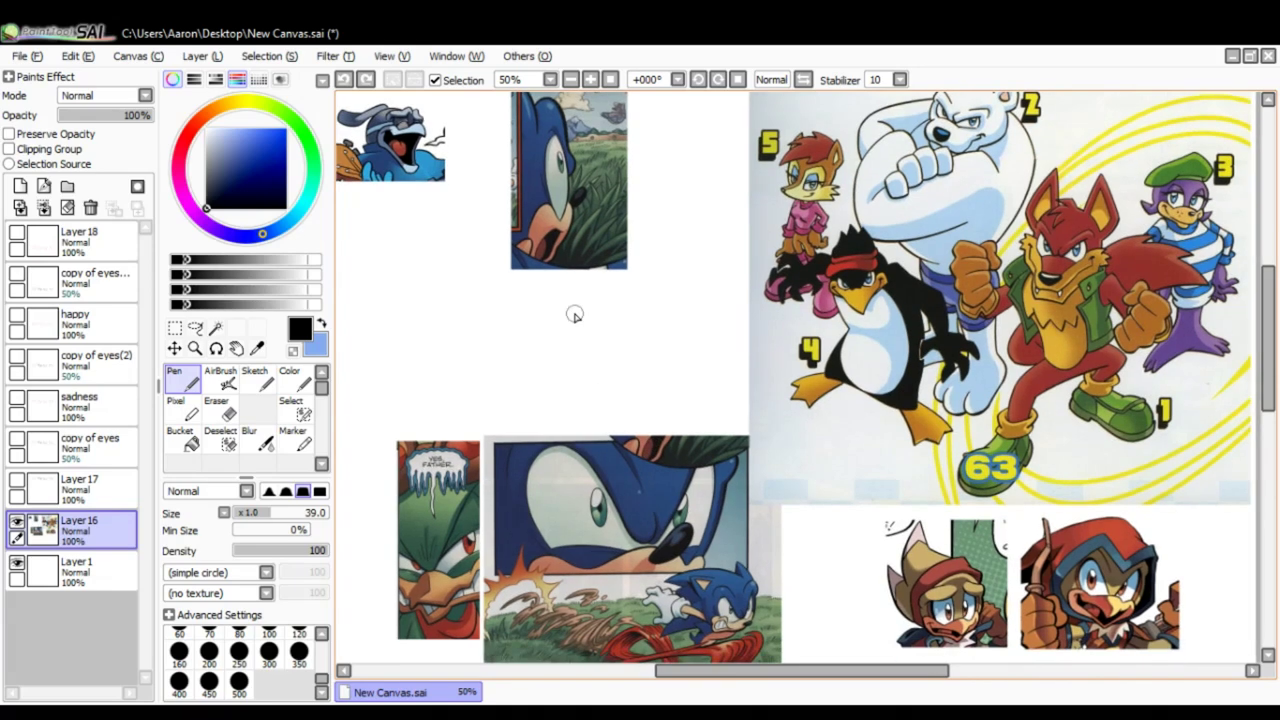
- Lower the opacity of the reference picture layer, Layer 16, to 44%
scroll(572, 313, "down", 1)
scroll(572, 313, "up", 4)
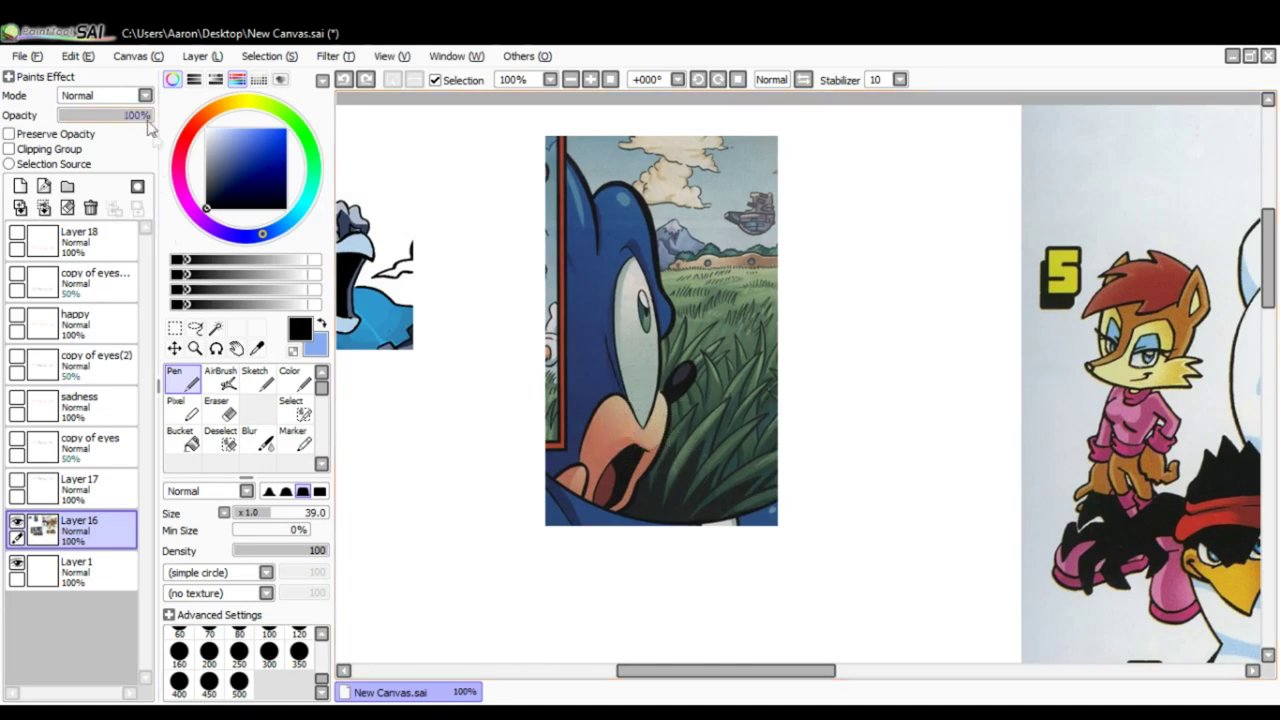
left_click_drag(128, 120, 102, 120)
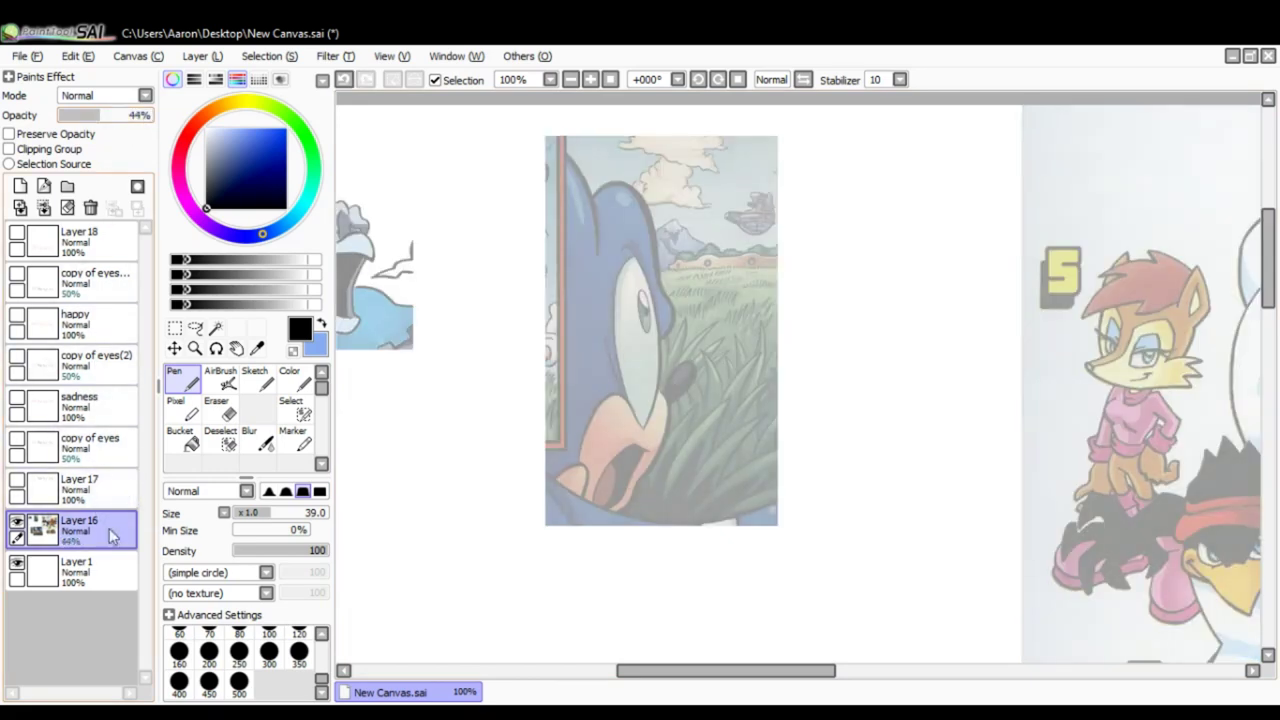
- On Layer 1, set the pen to light red at size 15 and try a stroke along Sonic's eye
left_click(75, 570)
left_click(190, 138)
left_click(266, 129)
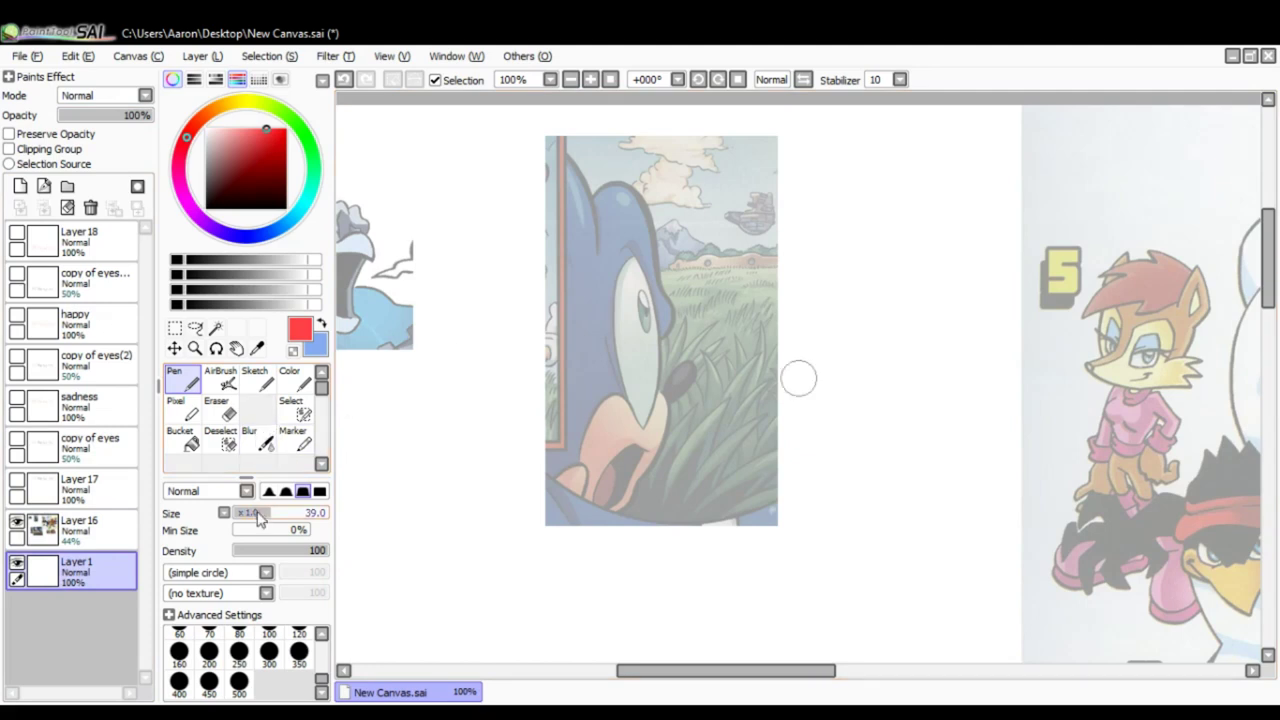
mouse_move(251, 513)
left_mouse_down()
mouse_move(242, 522)
mouse_move(252, 513)
left_mouse_up()
left_click_drag(624, 248, 655, 328)
key("ctrl+z")
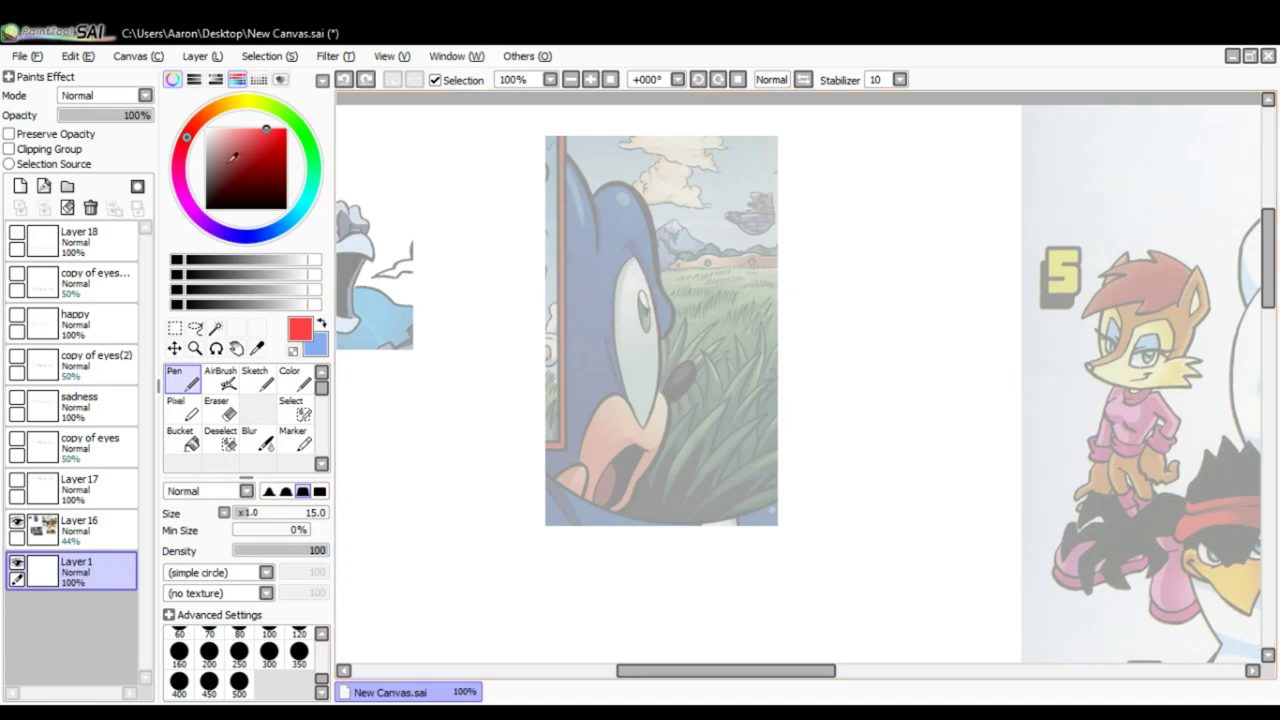
- Lower Layer 16's opacity to 34% and set up a pure red pen at size 9 on Layer 1
left_click(285, 131)
left_click(95, 528)
left_click_drag(98, 120, 89, 118)
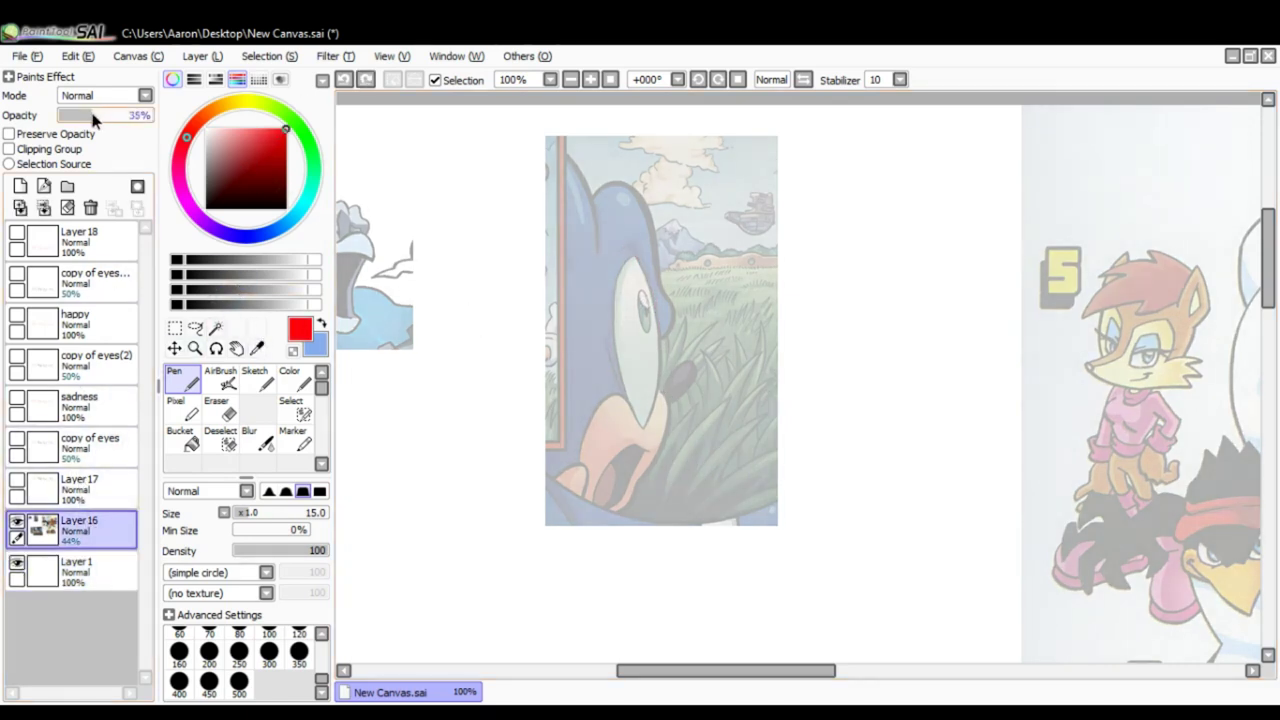
left_click(72, 572)
left_click_drag(242, 521, 238, 519)
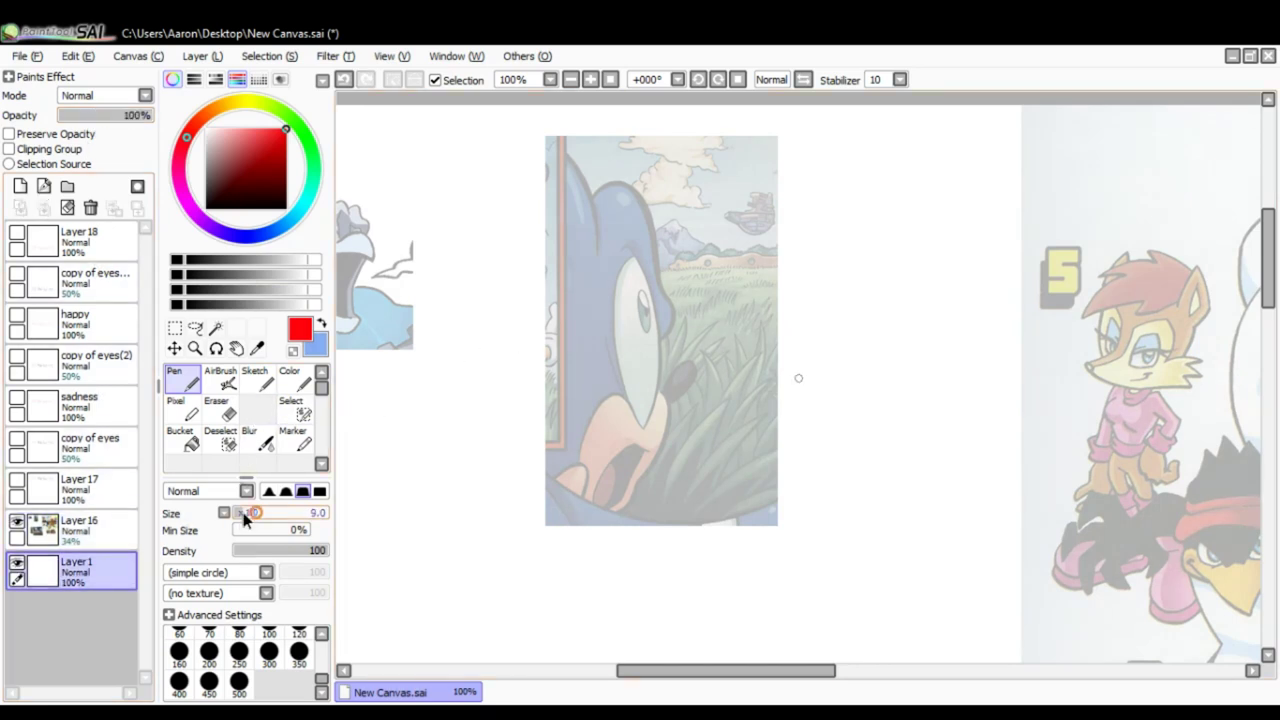
- Try tracing the front and back edges of Sonic's eye in red, plus a test curve in the blank space
left_click_drag(623, 248, 665, 382)
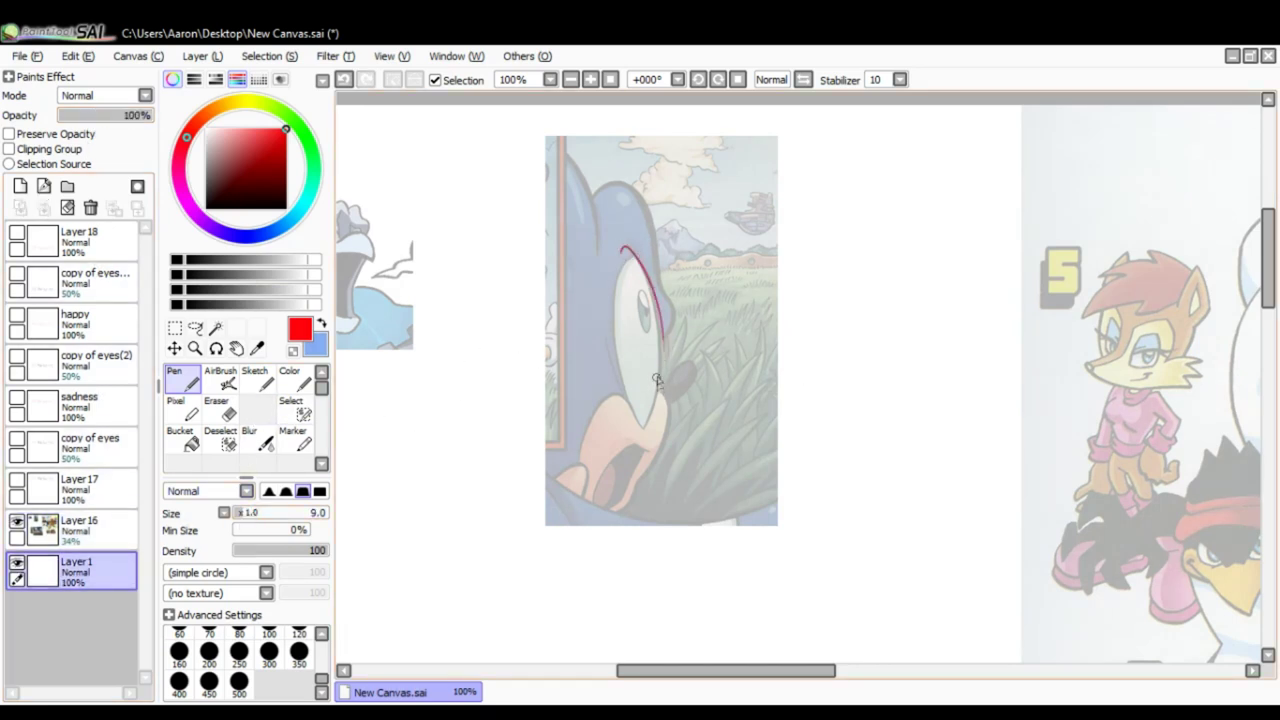
key("ctrl+z")
mouse_move(644, 426)
left_mouse_down()
mouse_move(659, 330)
mouse_move(612, 254)
left_mouse_up()
key("ctrl+z")
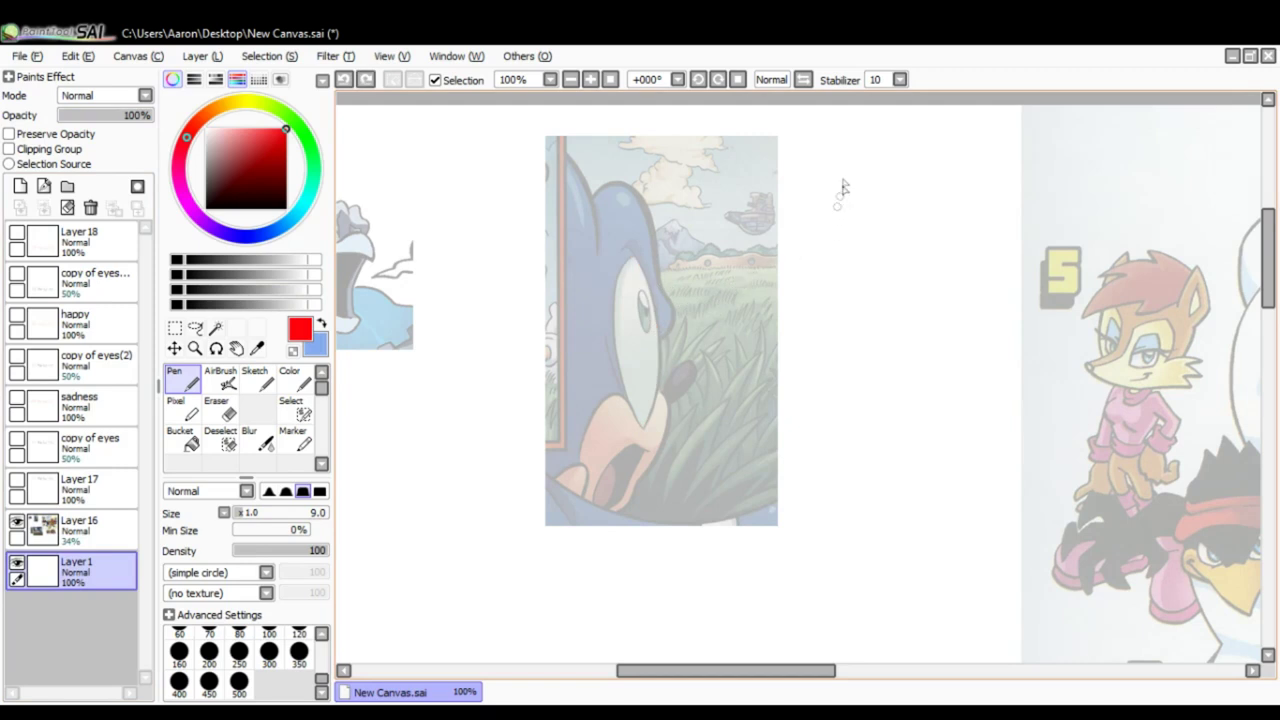
mouse_move(842, 164)
left_mouse_down()
mouse_move(873, 210)
mouse_move(860, 312)
left_mouse_up()
key("ctrl+z")
- Trace the front edge of Sonic's eye in red and try marking its upper tip with a circle and a box
mouse_move(620, 254)
left_mouse_down()
mouse_move(656, 318)
mouse_move(650, 340)
left_mouse_up()
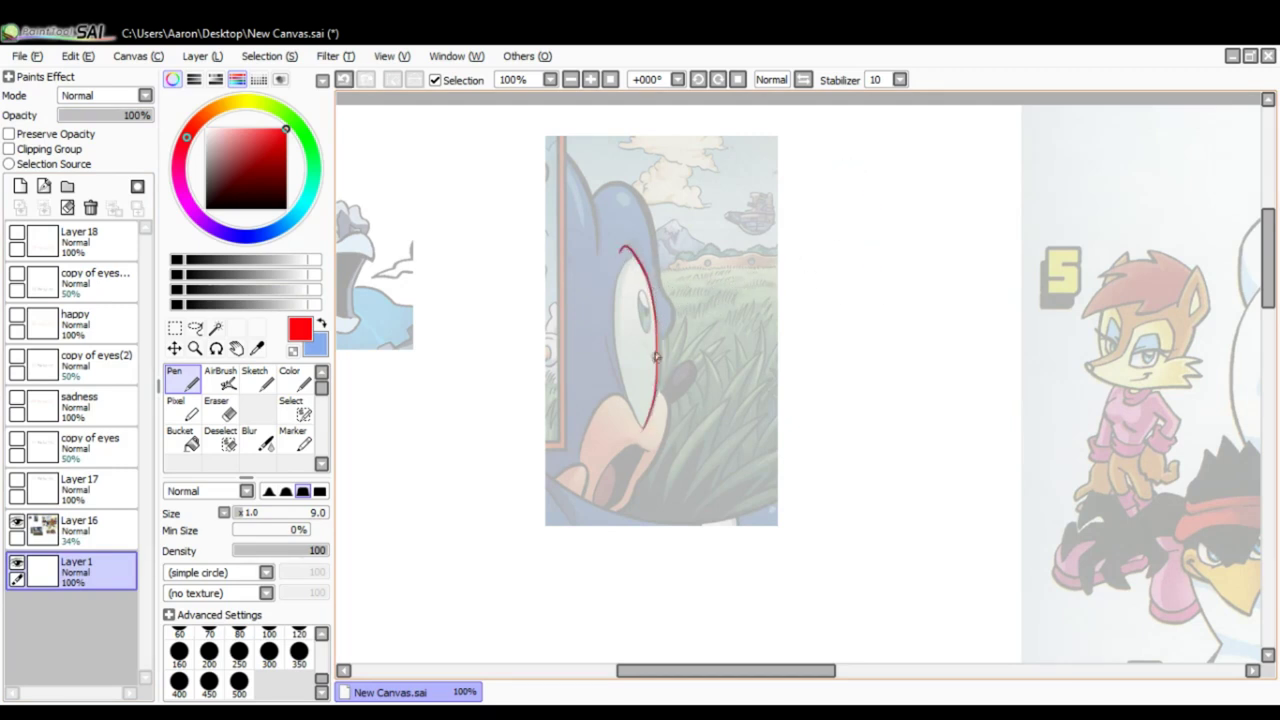
mouse_move(632, 240)
left_mouse_down()
mouse_move(645, 228)
mouse_move(597, 248)
mouse_move(630, 282)
mouse_move(648, 262)
left_mouse_up()
key("ctrl+z")
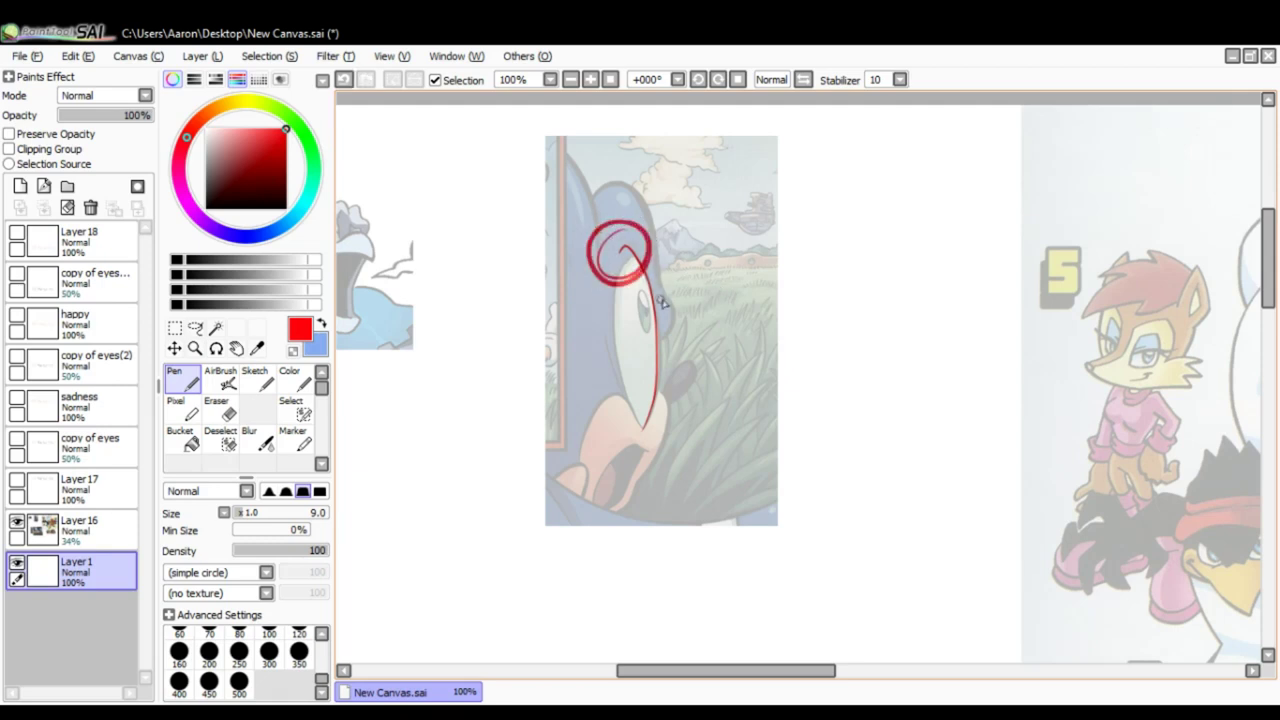
key("ctrl+z")
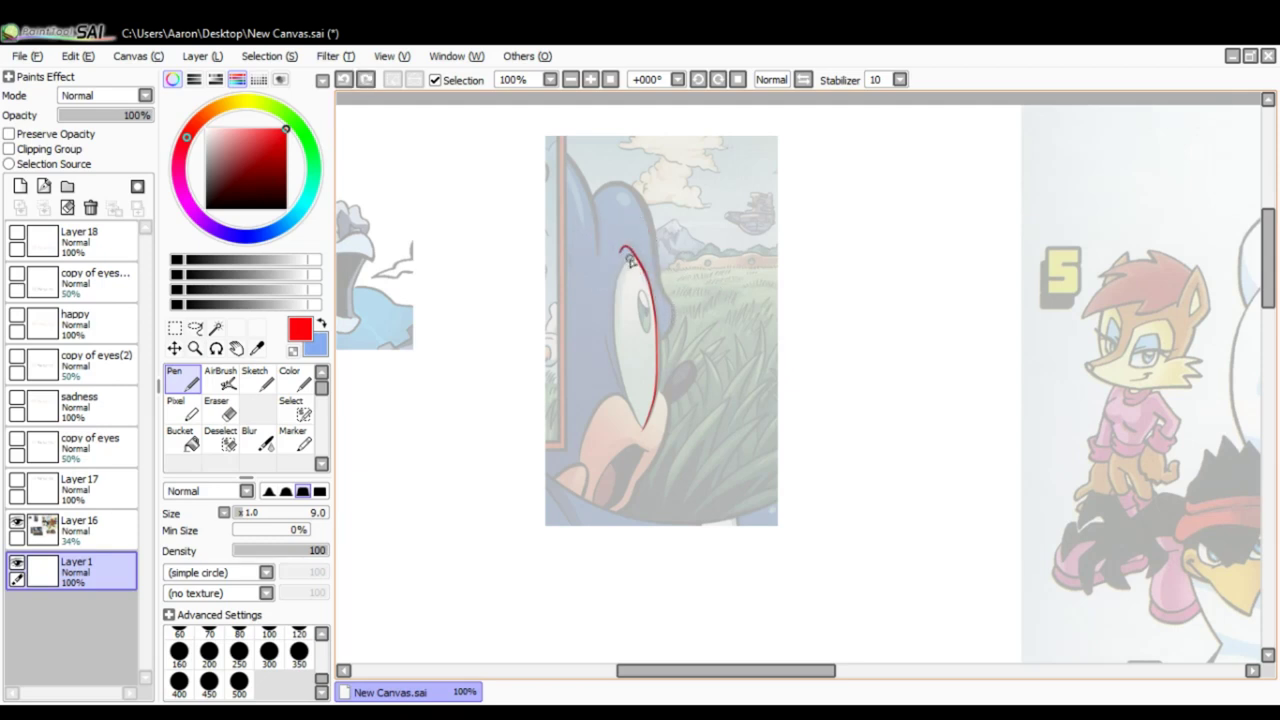
mouse_move(627, 262)
left_mouse_down()
mouse_move(640, 238)
mouse_move(642, 274)
left_mouse_up()
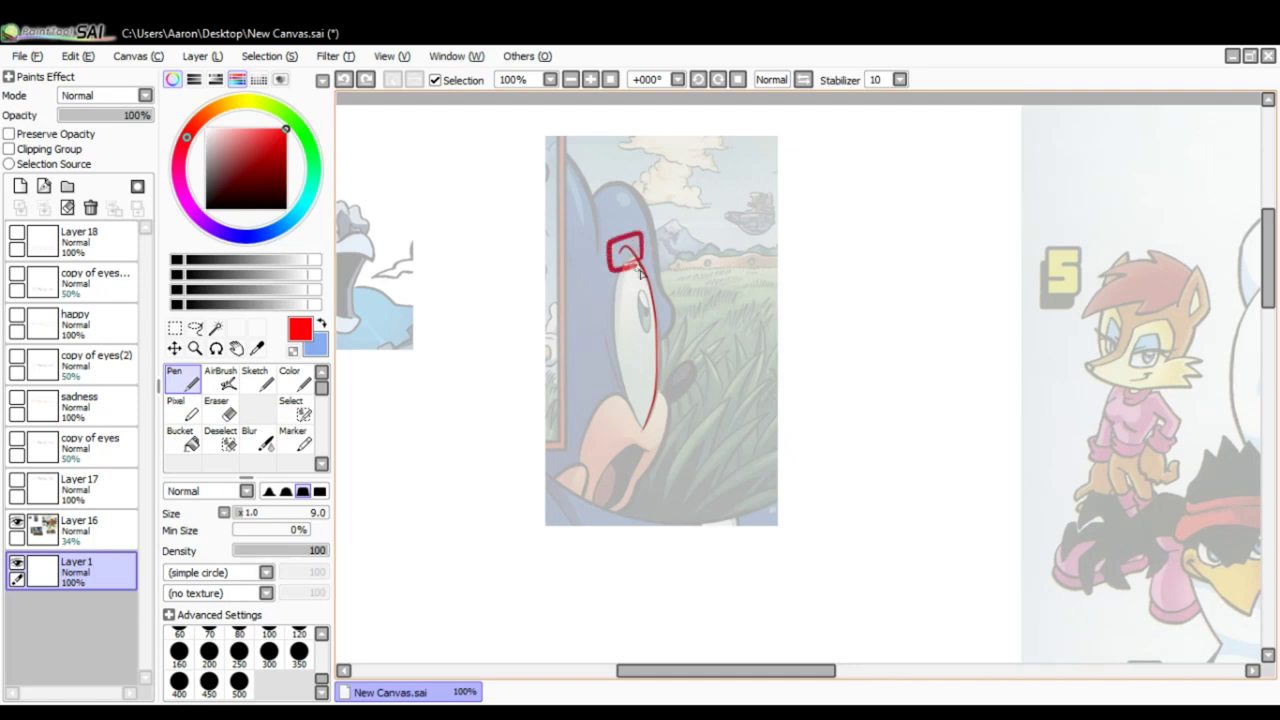
key("ctrl+z")
- Draw a separate curved front eye edge in the blank space beside the Sonic panel and try closing it into an oval
scroll(668, 318, "down", 2)
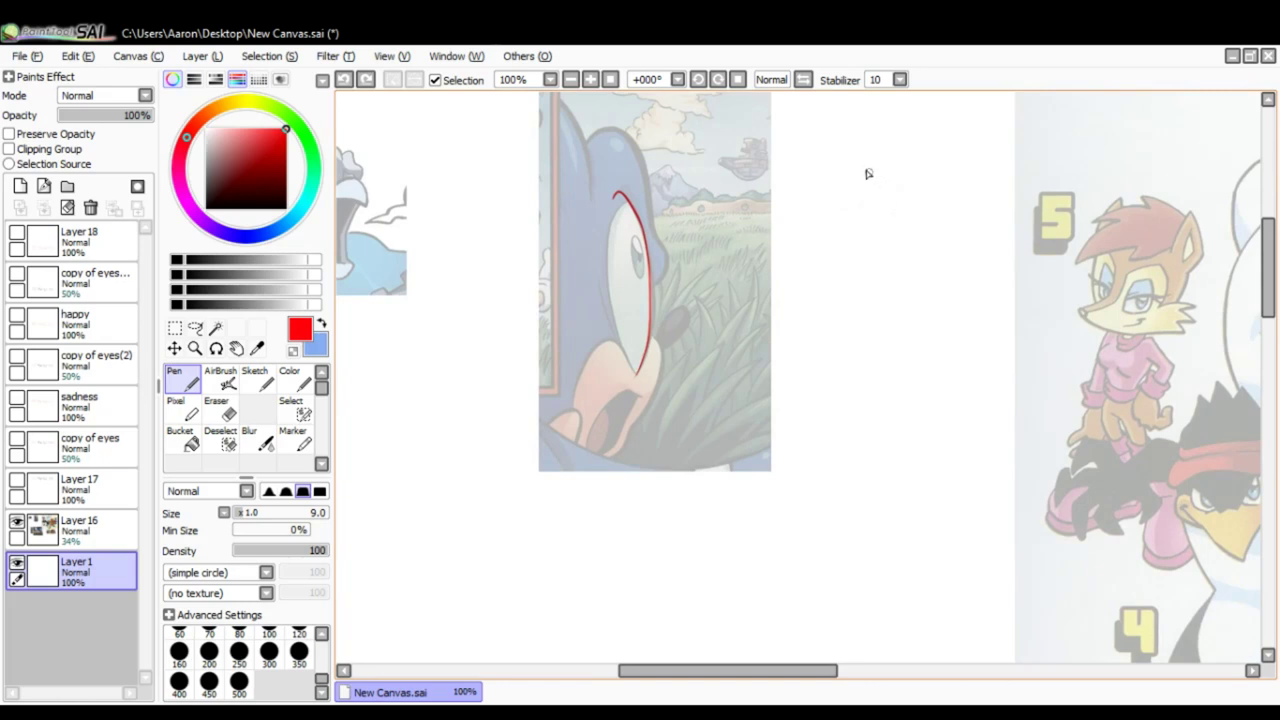
mouse_move(866, 167)
left_mouse_down()
mouse_move(911, 243)
mouse_move(895, 266)
mouse_move(903, 176)
left_mouse_up()
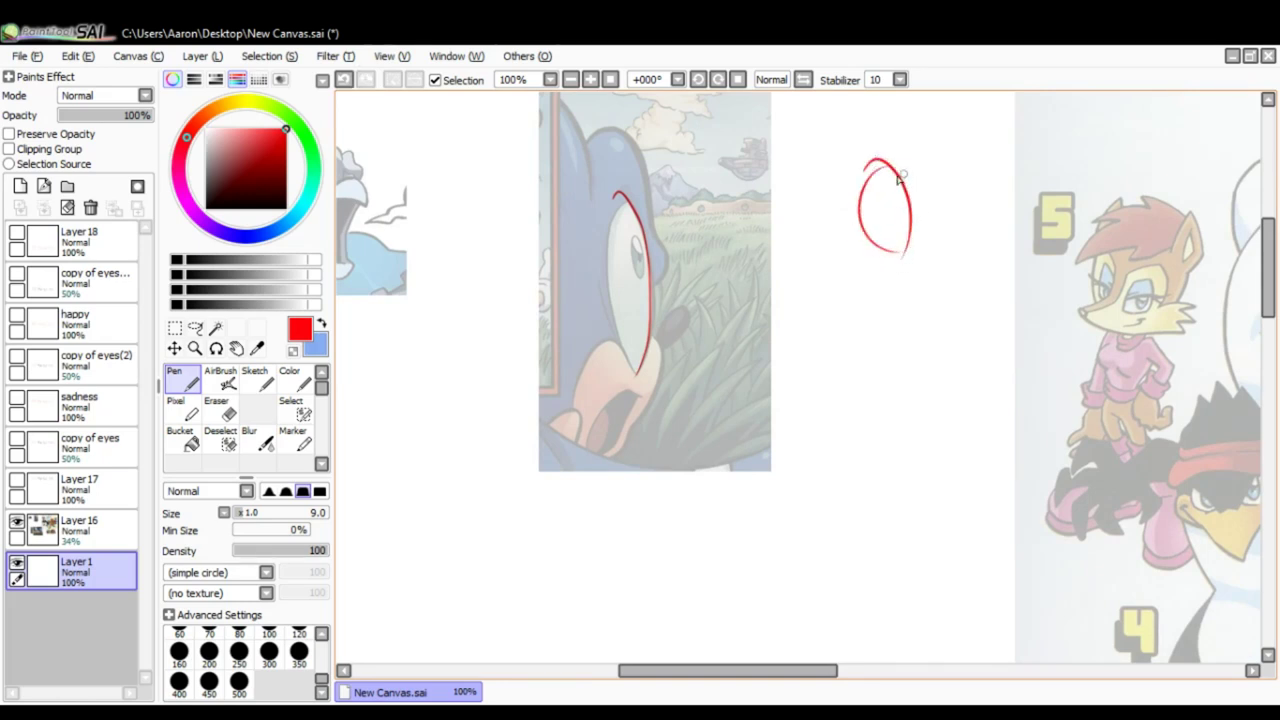
key("ctrl+z")
- Trace the back edge of Sonic's eye in red between its bottom tip and the upper lid, retrying the stroke
mouse_move(636, 372)
left_mouse_down()
mouse_move(612, 293)
mouse_move(628, 204)
left_mouse_up()
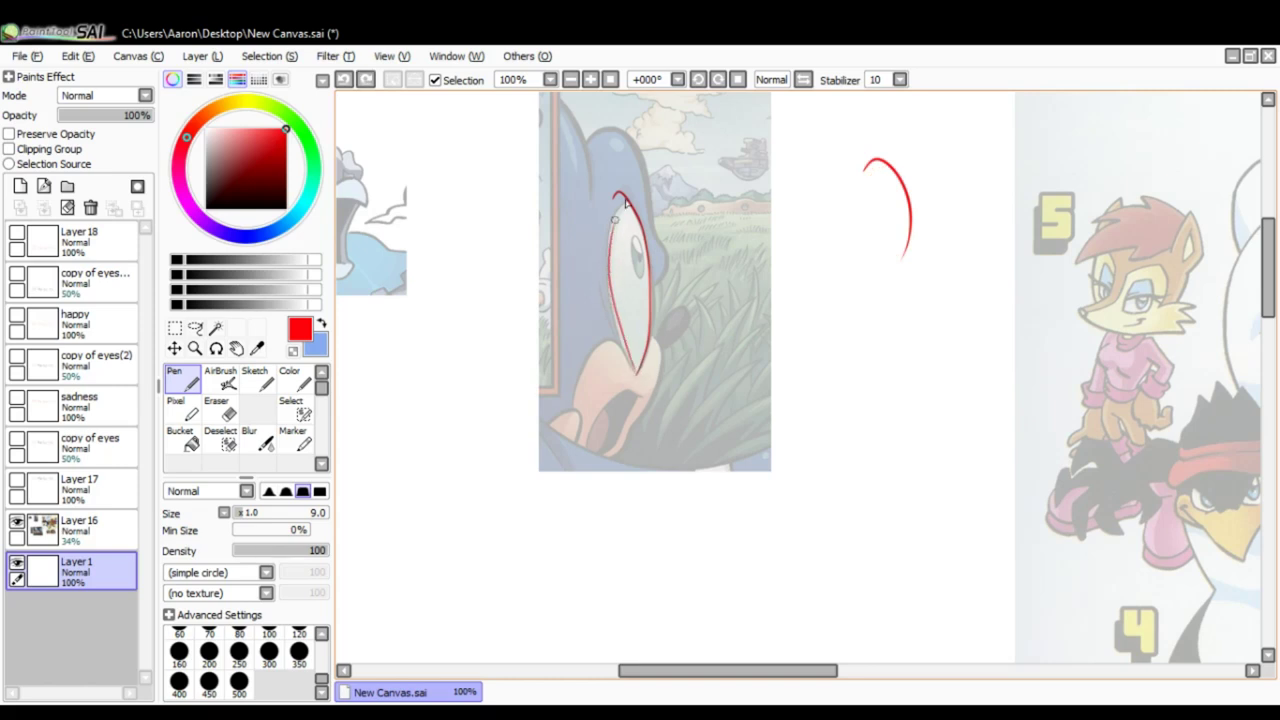
key("ctrl+z")
mouse_move(635, 372)
left_mouse_down()
mouse_move(616, 236)
mouse_move(628, 202)
left_mouse_up()
key("ctrl+z")
mouse_move(629, 360)
left_mouse_down()
mouse_move(605, 252)
mouse_move(604, 270)
mouse_move(609, 219)
mouse_move(633, 200)
mouse_move(606, 294)
left_mouse_up()
key("ctrl+z")
left_click_drag(609, 184, 632, 204)
key("ctrl+z")
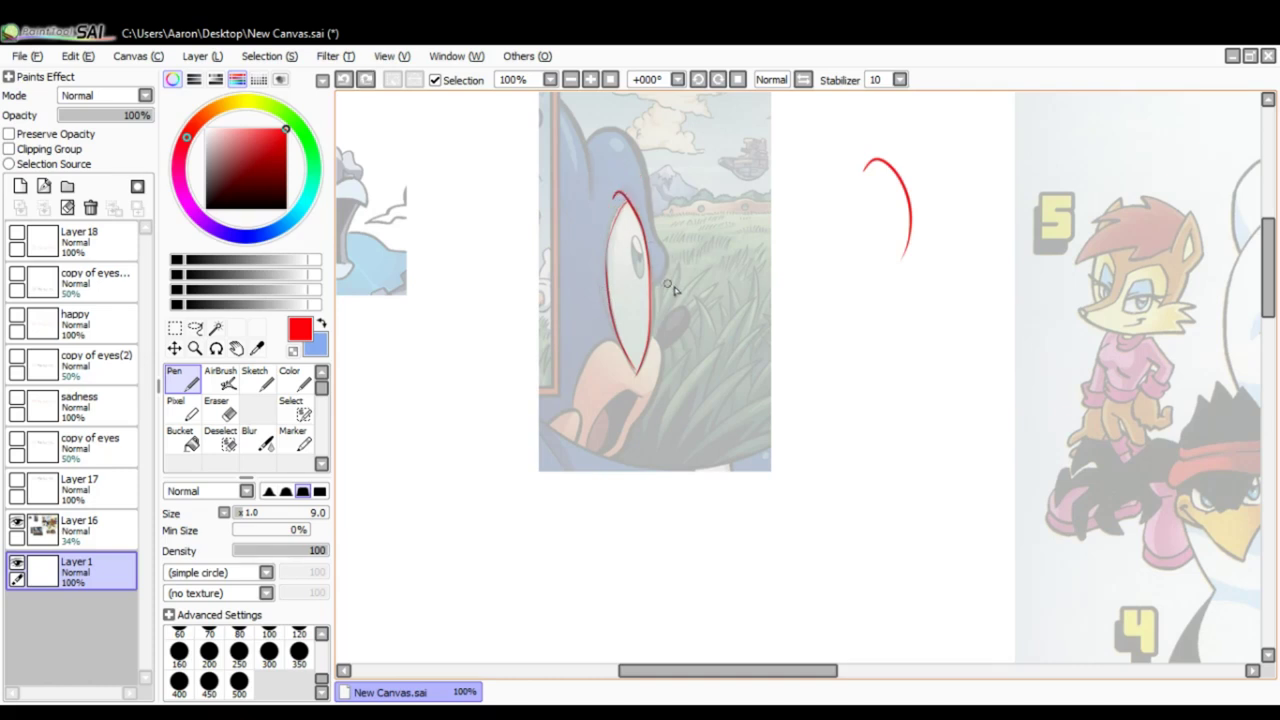
key("ctrl+z")
mouse_move(628, 200)
left_mouse_down()
mouse_move(613, 312)
mouse_move(625, 342)
left_mouse_up()
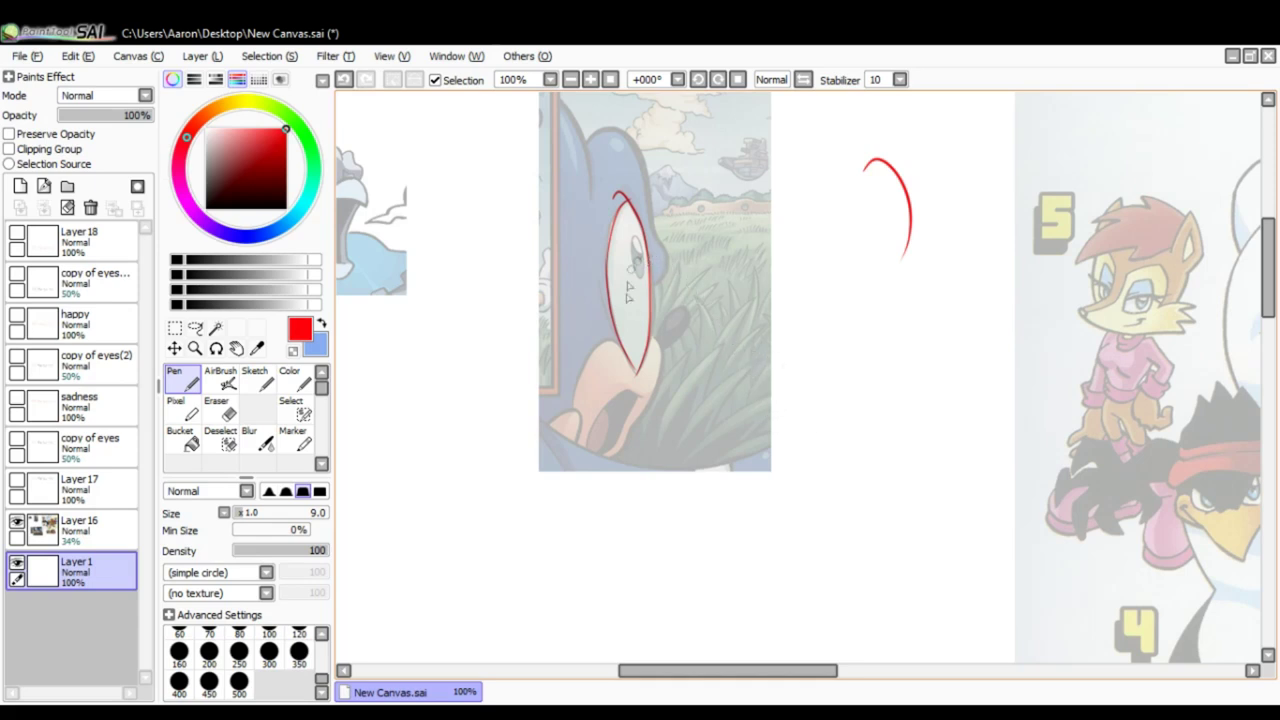
key("ctrl+z")
key("ctrl+z")
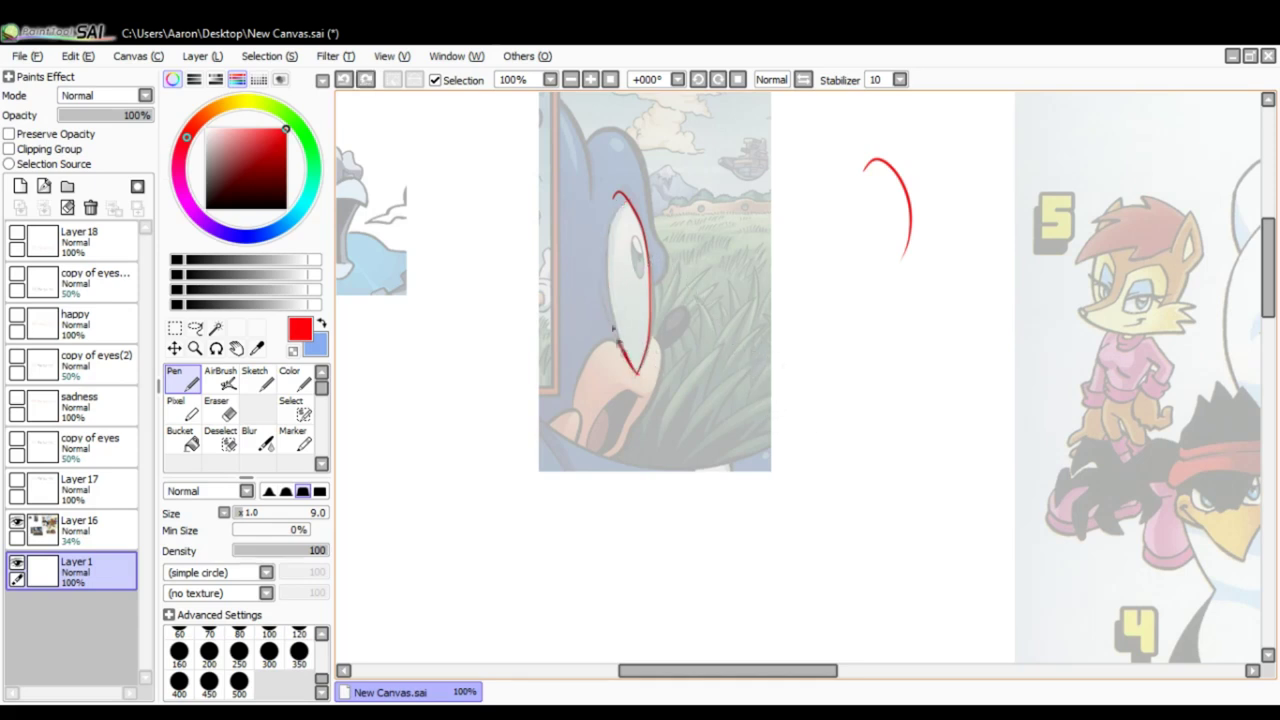
left_click_drag(618, 342, 642, 208)
key("ctrl+z")
mouse_move(637, 374)
left_mouse_down()
mouse_move(612, 327)
mouse_move(628, 224)
left_mouse_up()
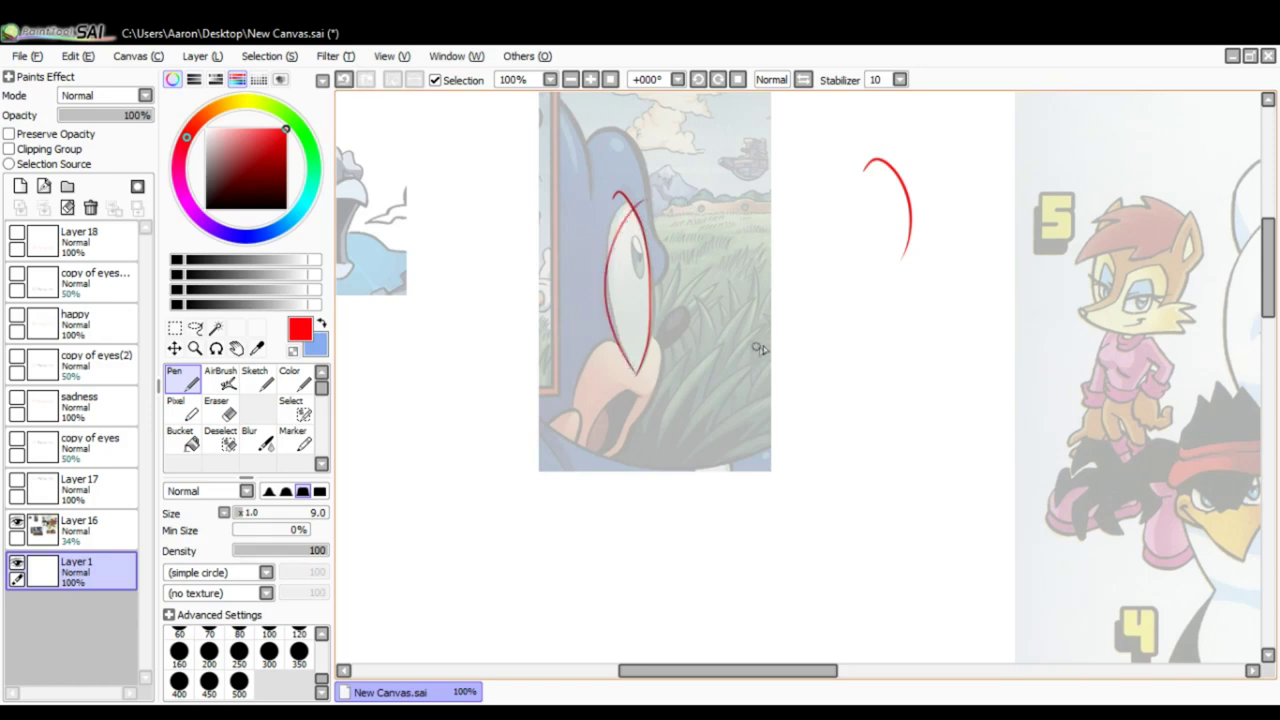
- Undo all the red strokes on Sonic's eye and in the blank space beside it
key("ctrl+z")
key("ctrl+z")
key("ctrl+z")
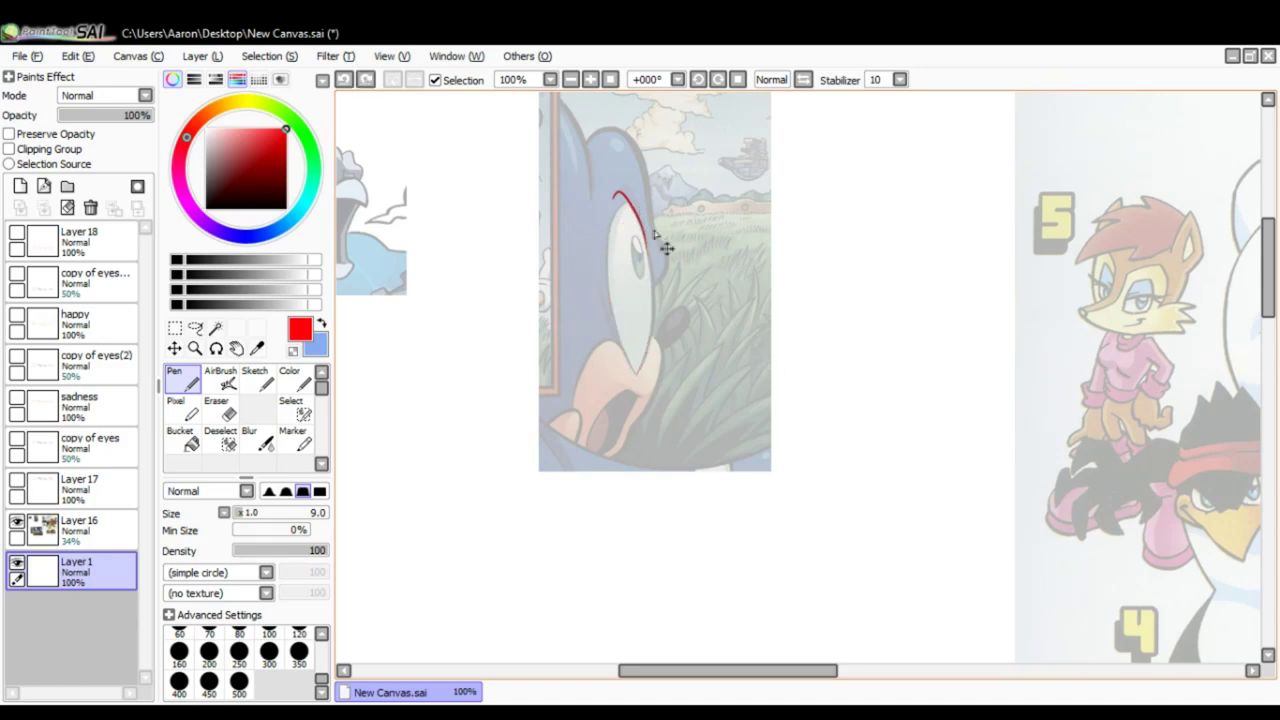
key("ctrl+z")
- Restore Layer 16 to 100% opacity for working on the laughing blue character's panel
mouse_move(694, 366)
left_mouse_down()
mouse_move(740, 369)
mouse_move(806, 400)
mouse_move(763, 329)
mouse_move(704, 287)
left_mouse_up()
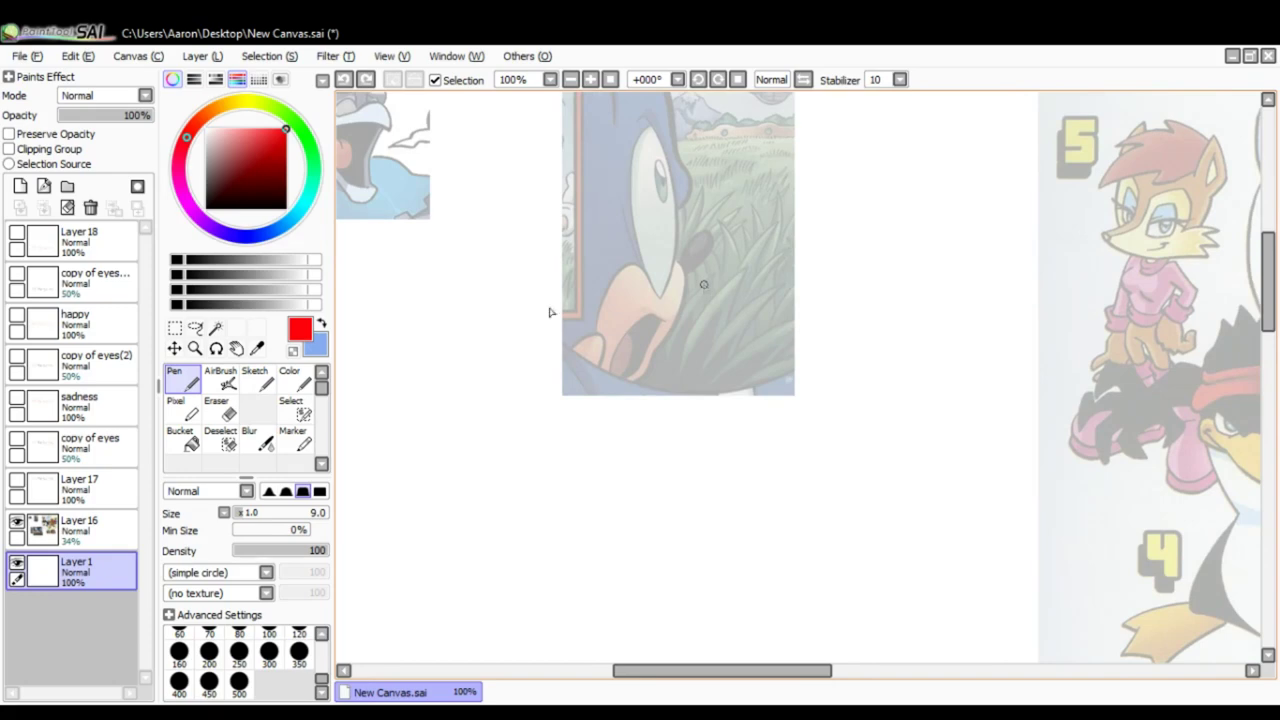
left_click_drag(549, 312, 700, 409)
scroll(540, 265, "up", 2)
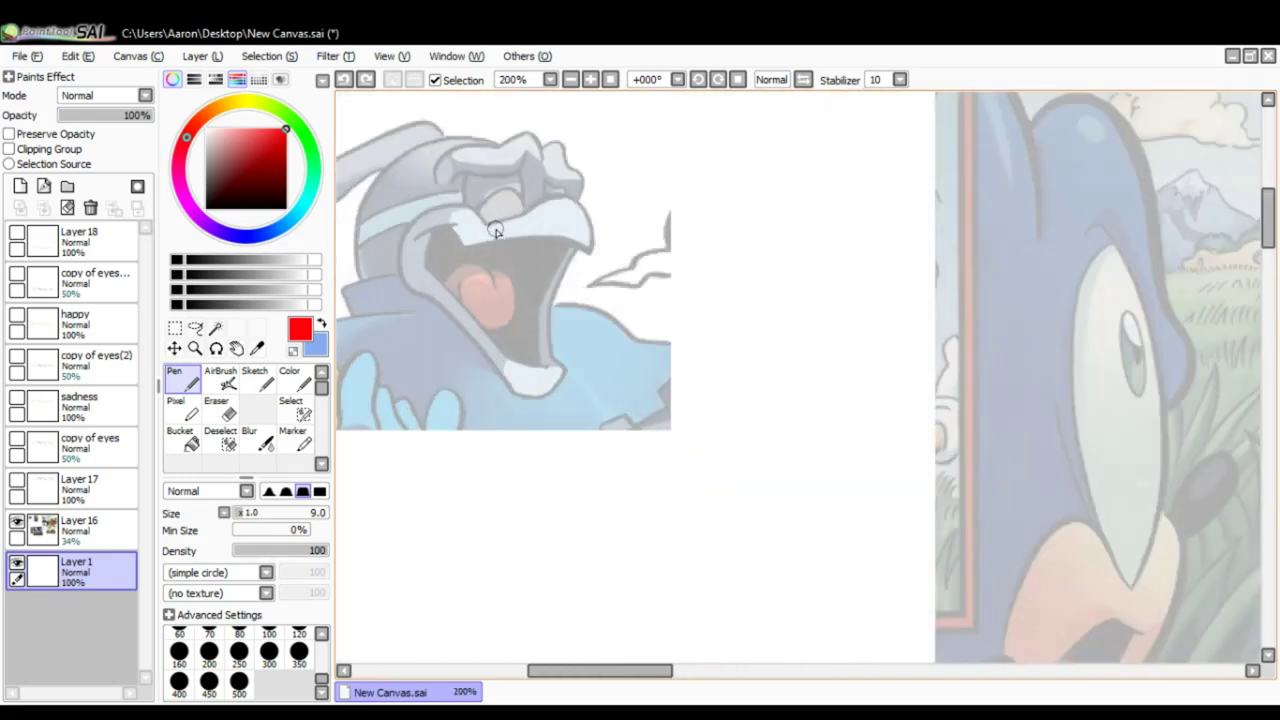
left_click_drag(495, 230, 565, 278)
left_click(80, 525)
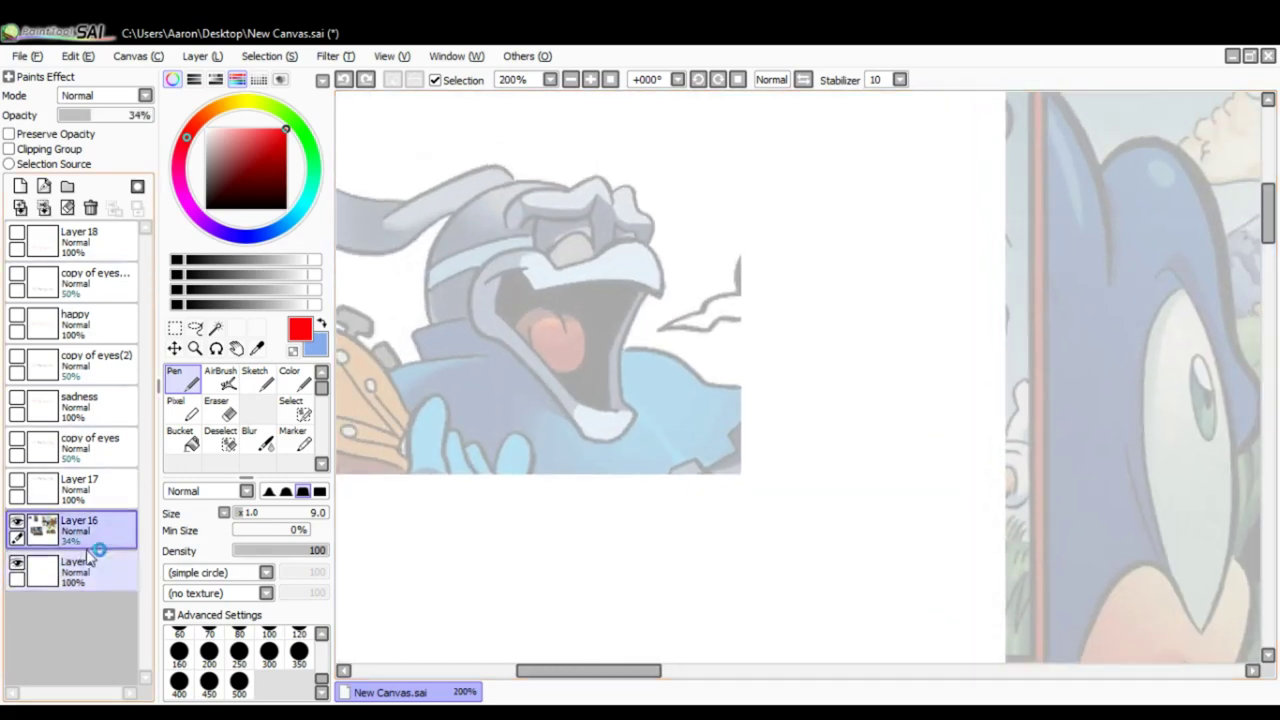
left_click_drag(100, 115, 150, 115)
- Circle the laughing character's eye in red on Layer 1 and move that layer above Layer 16
left_click(95, 575)
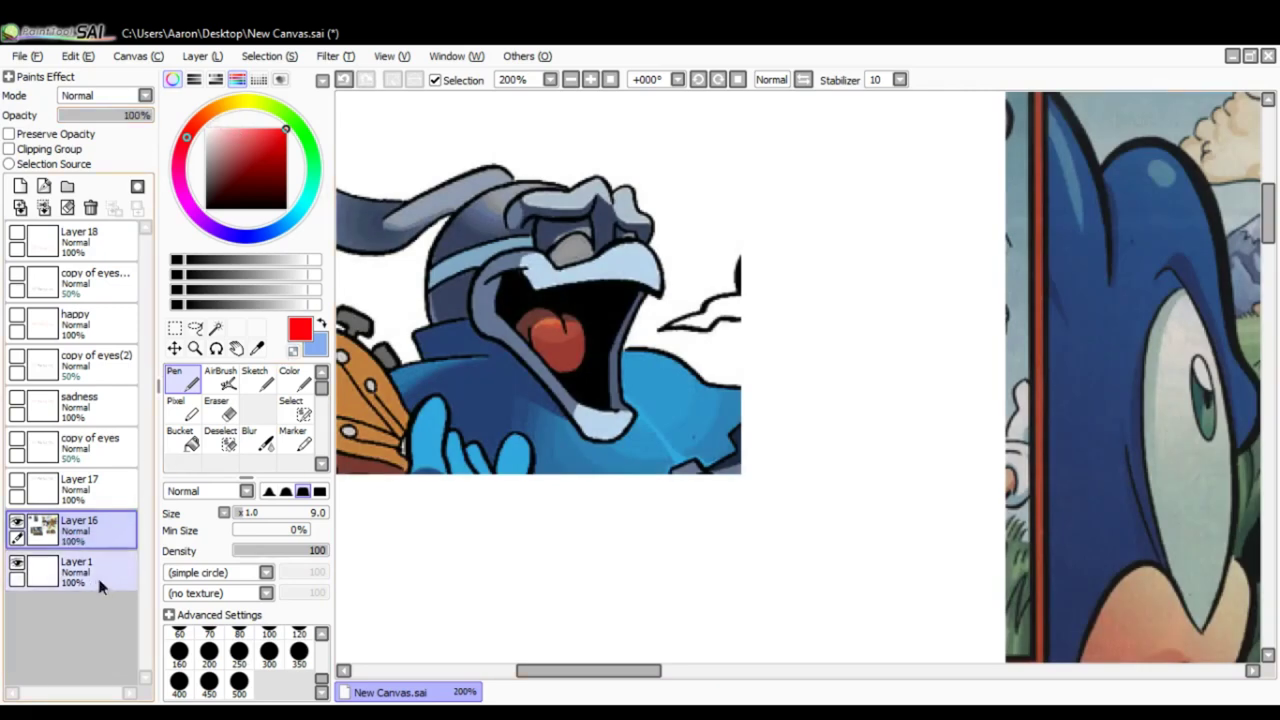
left_click_drag(584, 296, 615, 308)
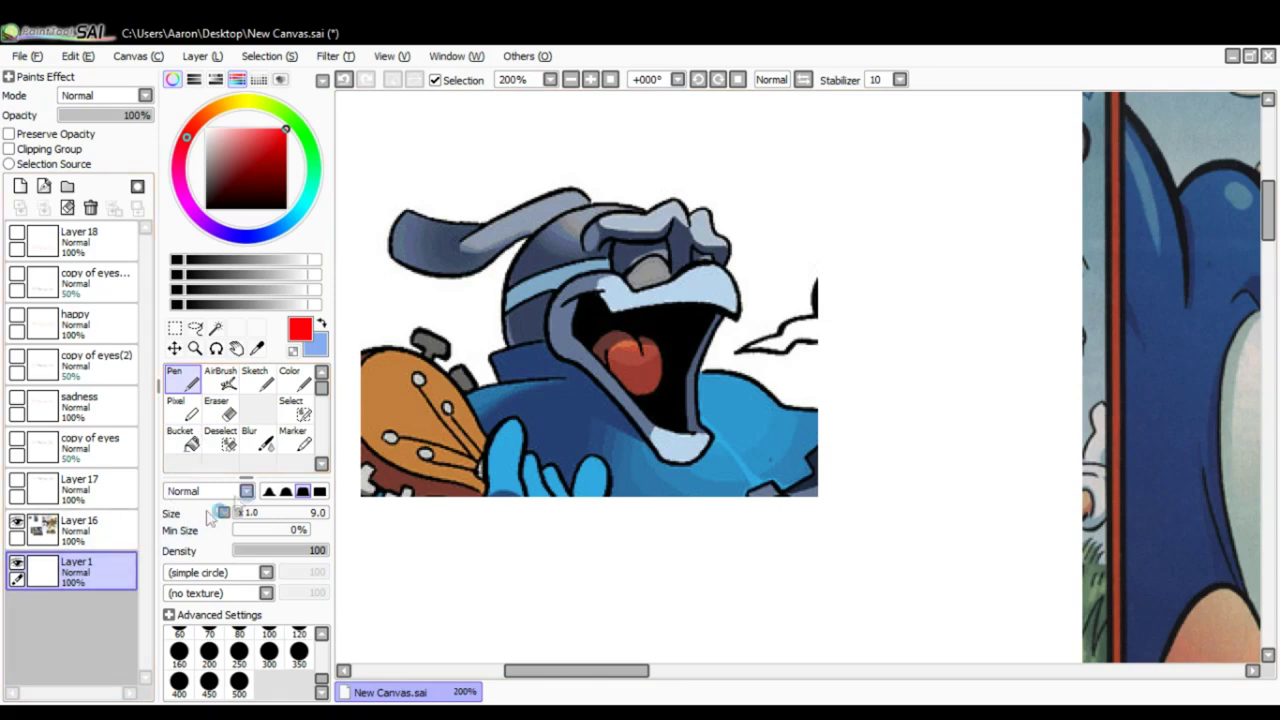
left_click_drag(95, 570, 95, 525)
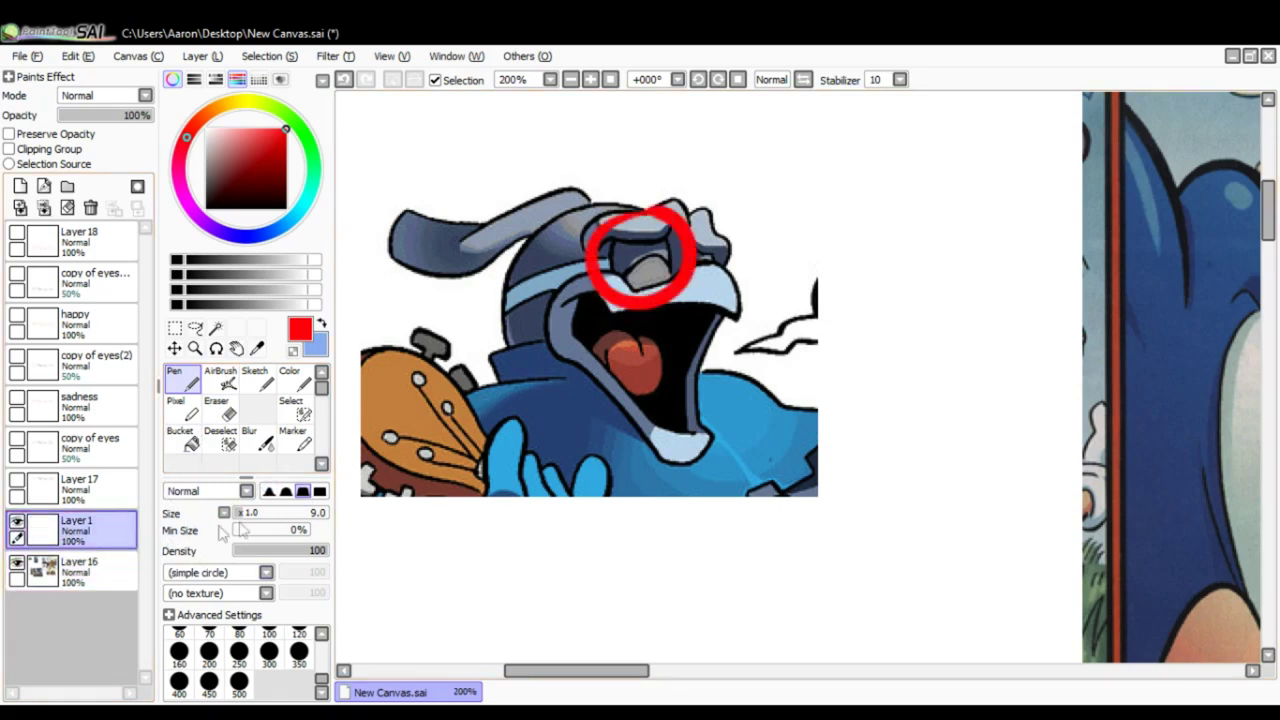
key("ctrl+z")
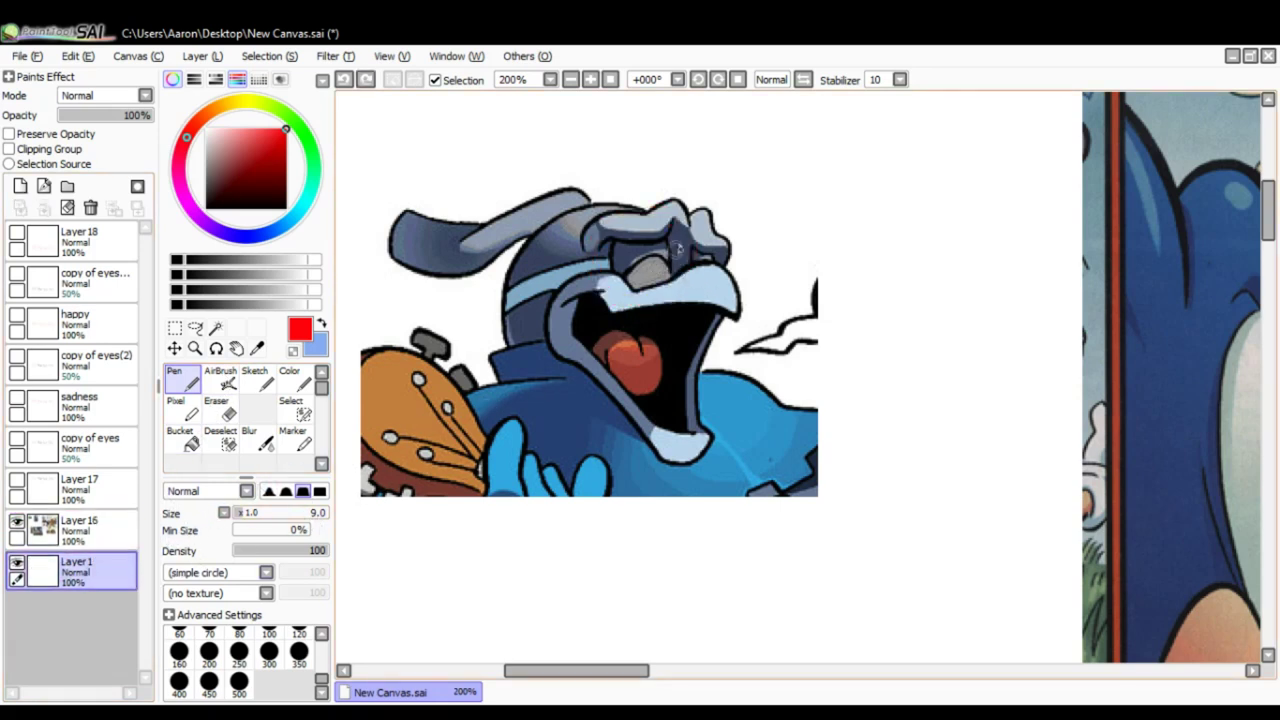
left_click_drag(95, 570, 105, 528)
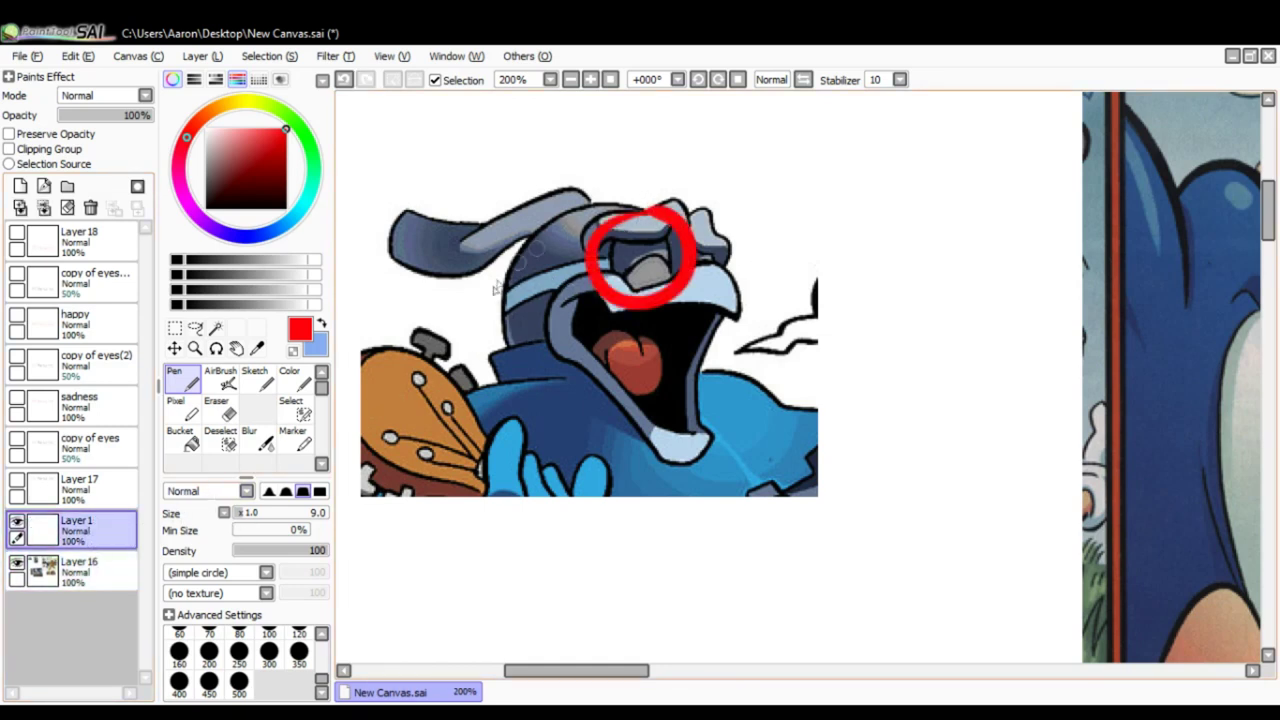
- Erase the red circle and trace the laughing character's brow line above both eyes with thick red strokes
key("e")
mouse_move(630, 296)
left_mouse_down()
mouse_move(597, 288)
mouse_move(627, 214)
mouse_move(659, 181)
mouse_move(690, 247)
mouse_move(674, 313)
left_mouse_up()
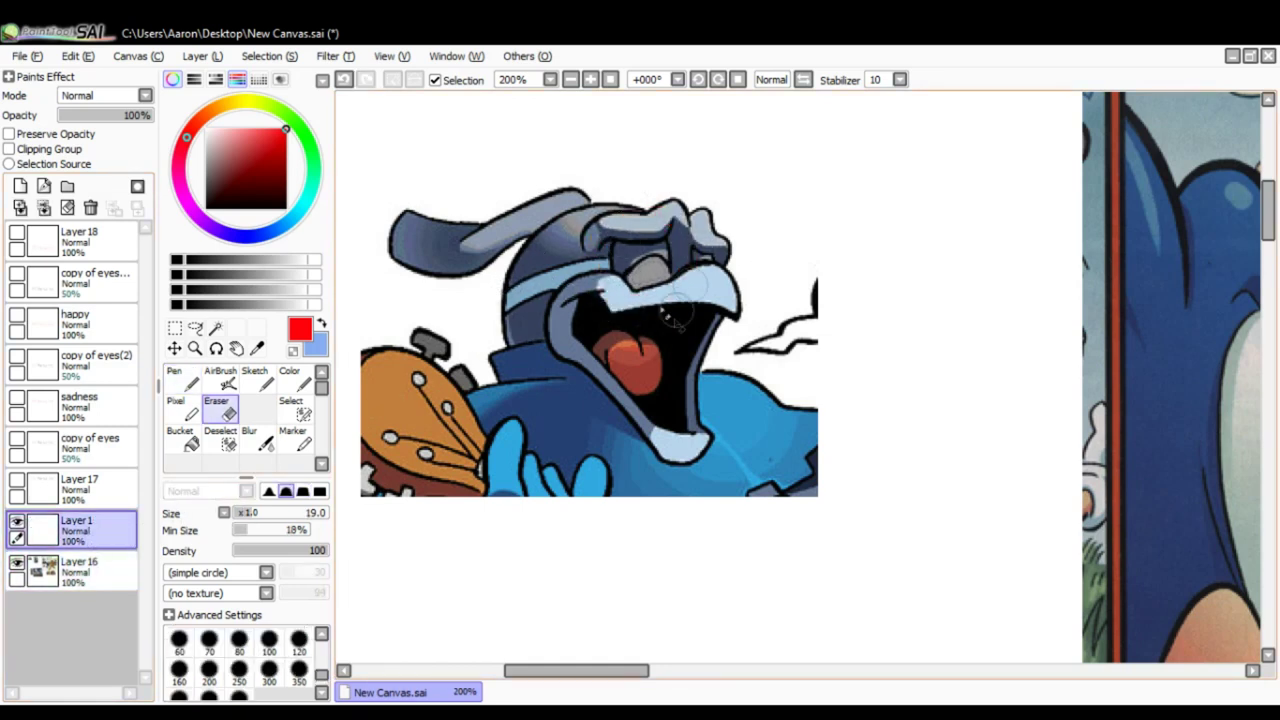
key("n")
mouse_move(685, 232)
left_mouse_down()
mouse_move(640, 218)
mouse_move(598, 258)
left_mouse_up()
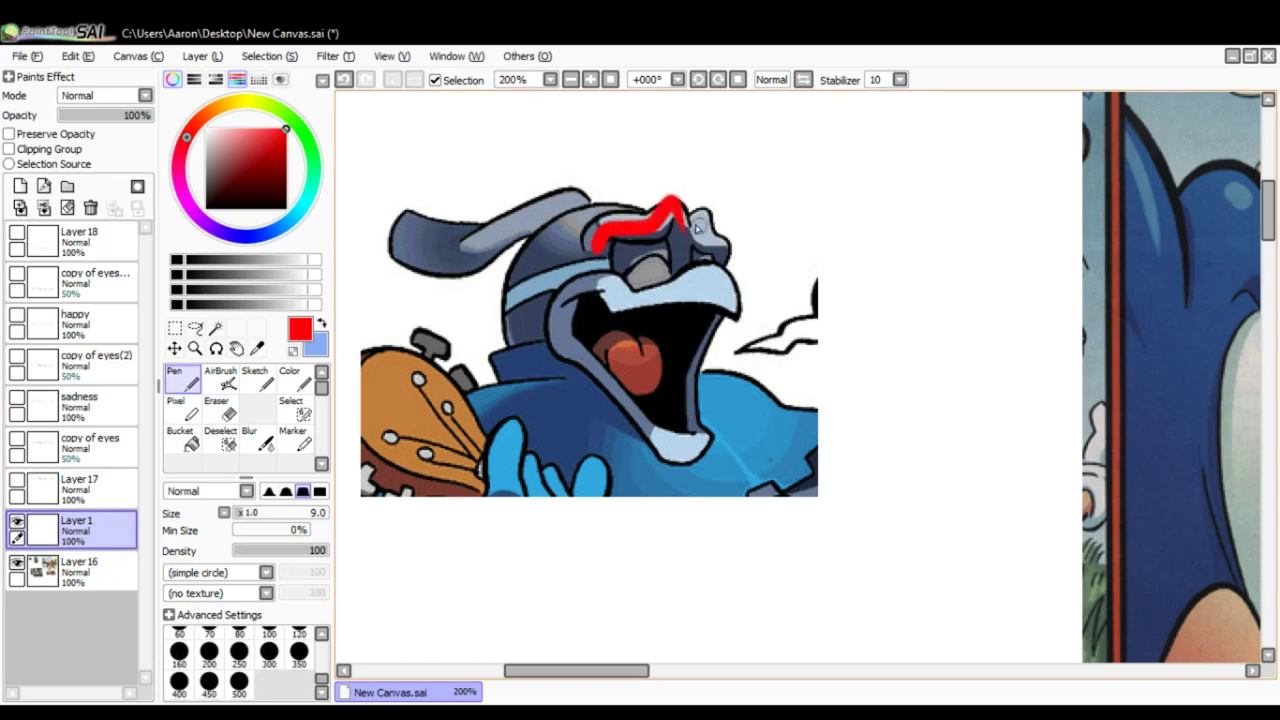
left_click_drag(690, 212, 737, 246)
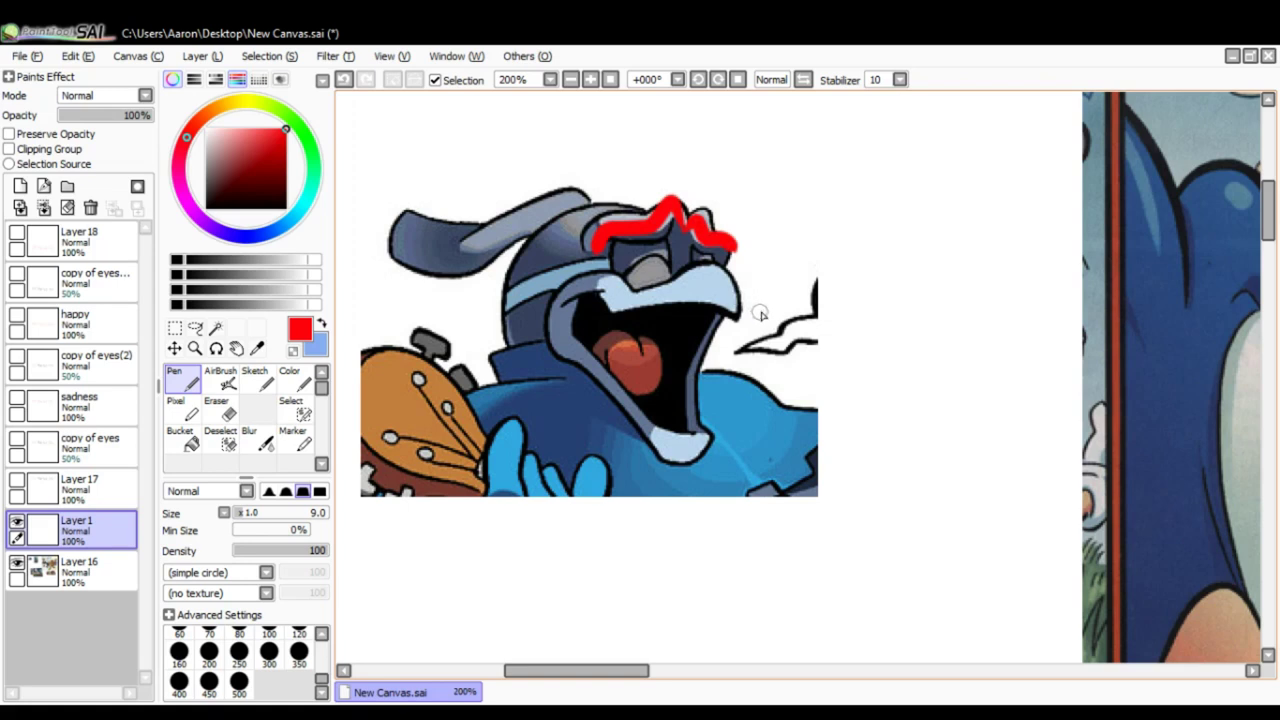
- Undo the laughing character's red brow strokes and sketch a red oval eye with a small pupil in the blank space beside the panel
key("ctrl+z")
key("ctrl+z")
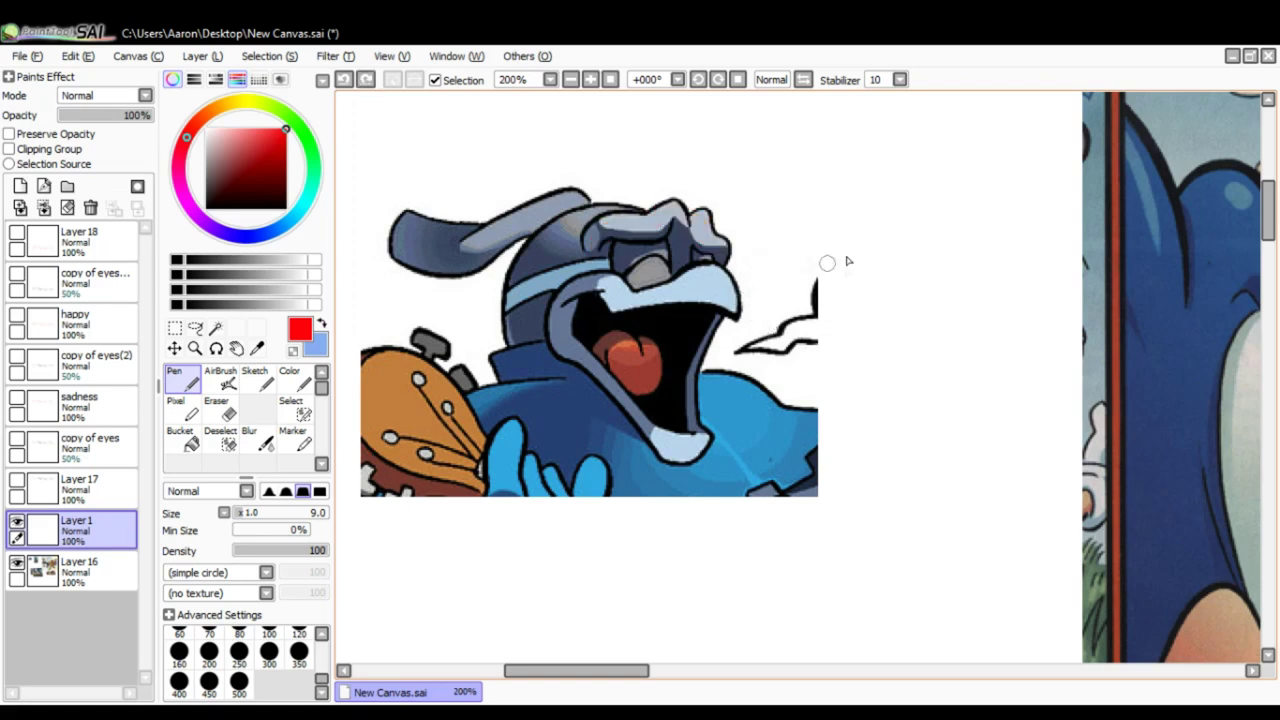
mouse_move(910, 229)
left_mouse_down()
mouse_move(870, 230)
mouse_move(903, 247)
mouse_move(910, 215)
mouse_move(891, 224)
left_mouse_up()
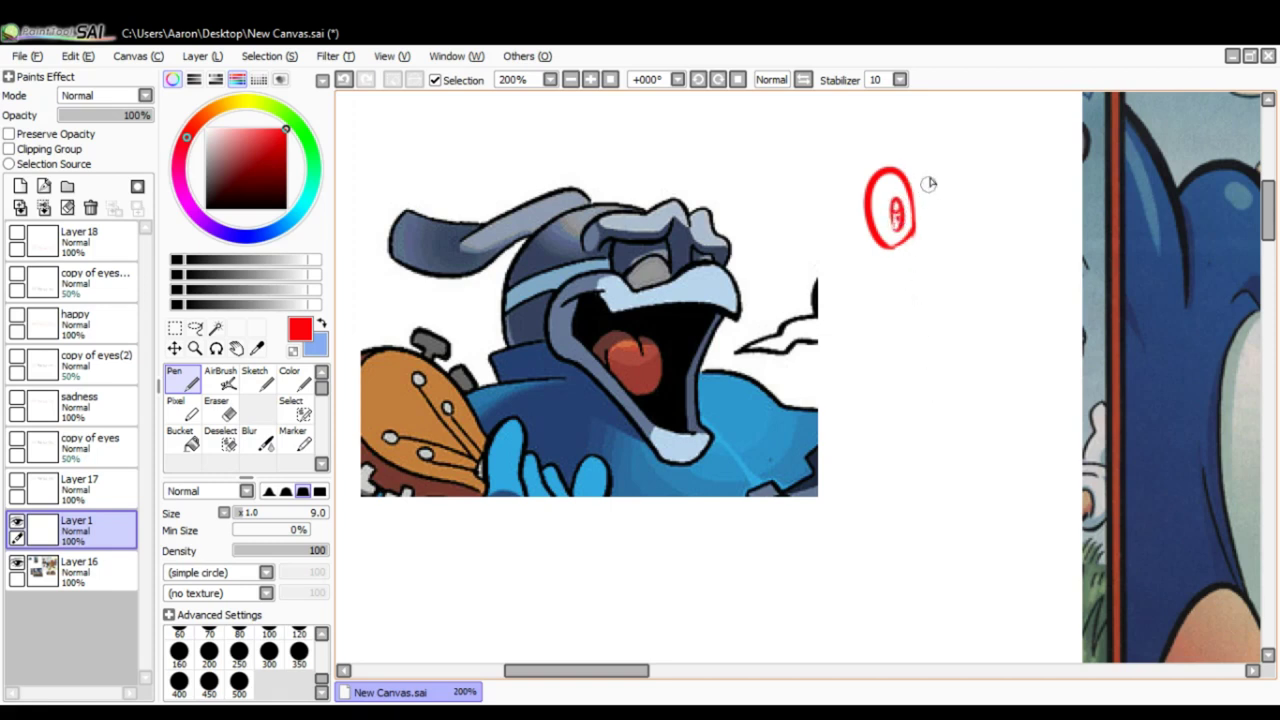
- Draw a curved red brow pressing down on the sketched eye and erase the part of the oval above it
mouse_move(935, 200)
left_mouse_down()
mouse_move(850, 182)
mouse_move(966, 204)
left_mouse_up()
key("ctrl+z")
key("ctrl+z")
key("ctrl+z")
mouse_move(922, 154)
left_mouse_down()
mouse_move(892, 188)
mouse_move(850, 188)
mouse_move(852, 208)
mouse_move(886, 168)
left_mouse_up()
key("e")
key("n")
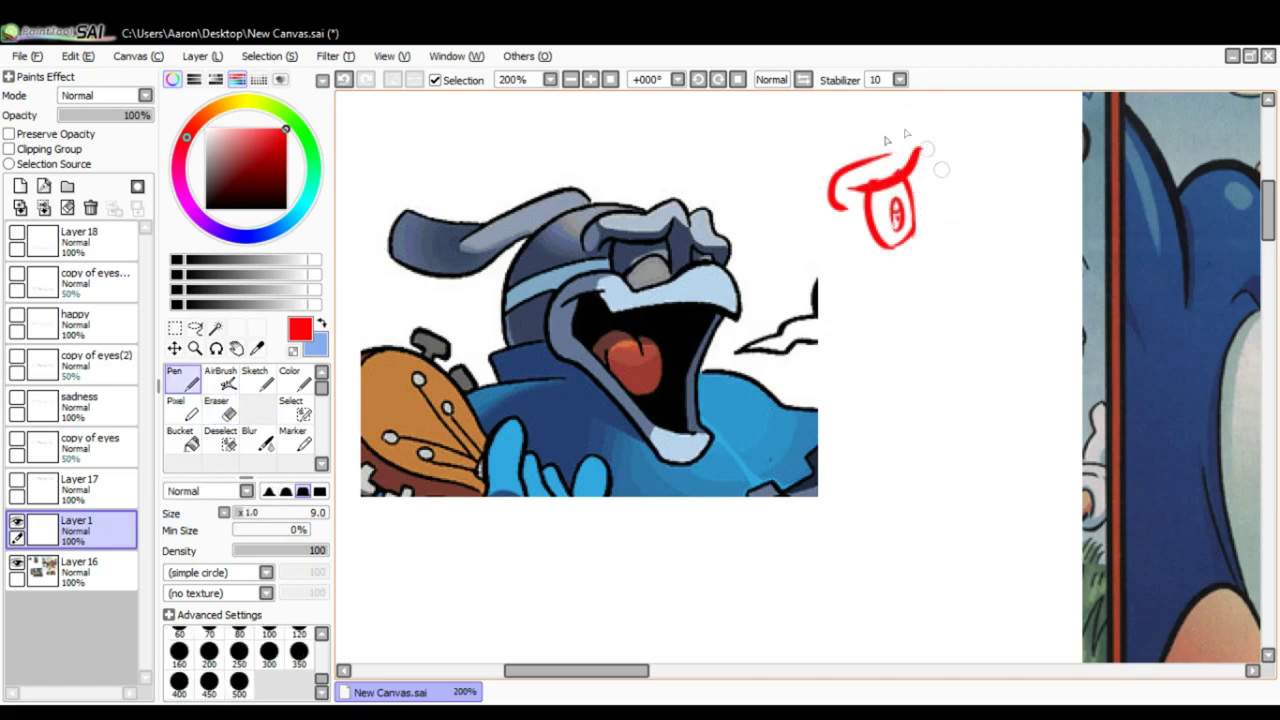
- Undo the entire red eye and brow sketch beside the laughing character's panel
key("ctrl+z")
key("ctrl+z")
key("ctrl+z")
key("ctrl+z")
key("ctrl+z")
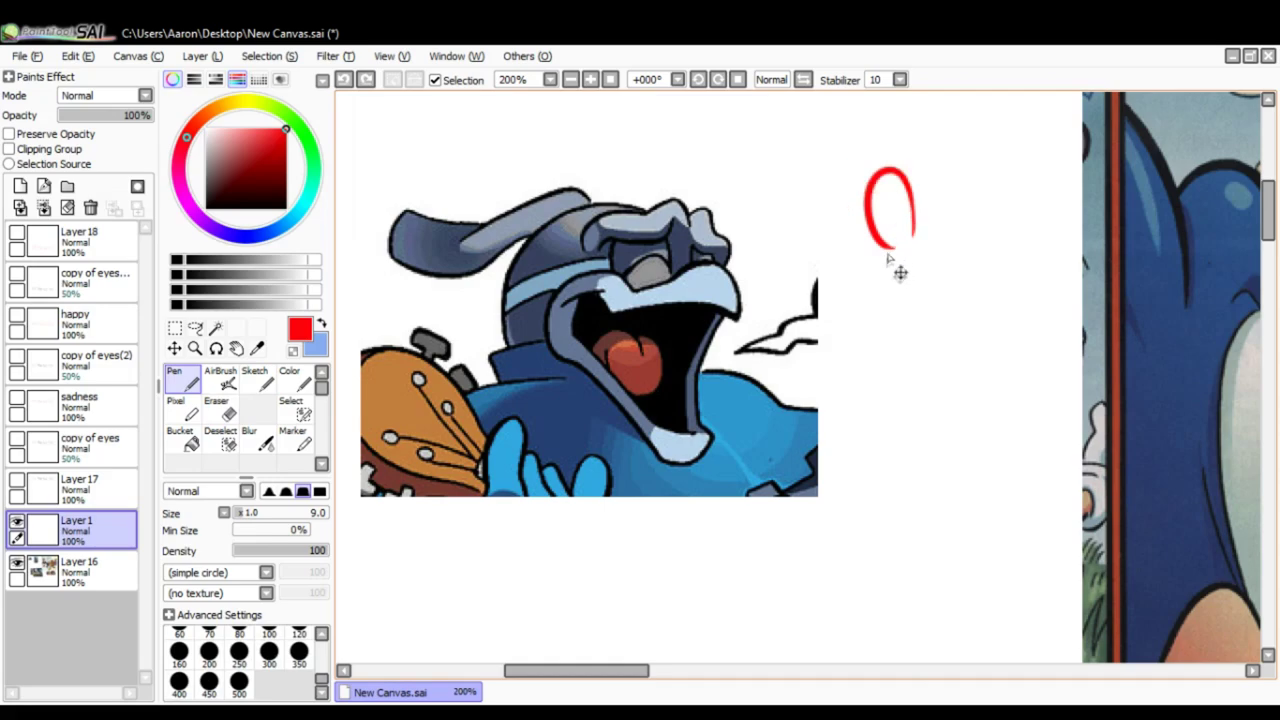
key("ctrl+z")
- Outline the eye and eyelid of the squirrel in the pink sweater, character 5 in the group picture, with red strokes
scroll(880, 253, "down", 3)
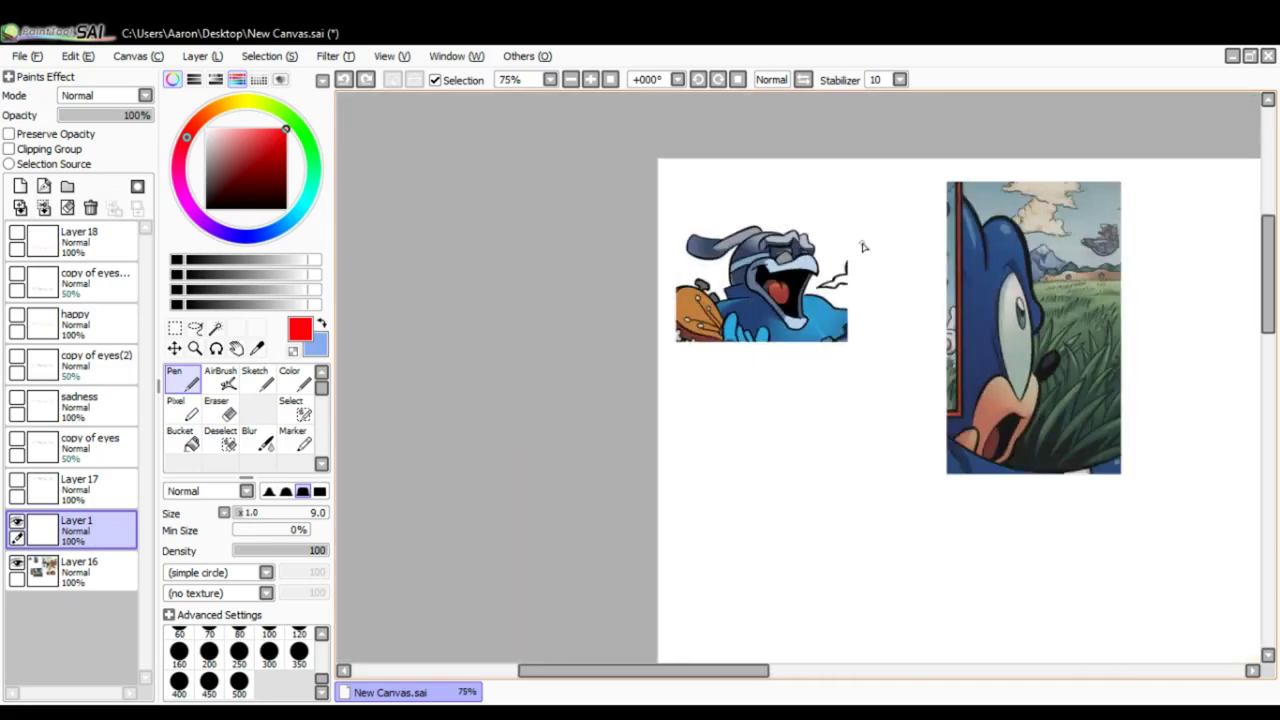
left_click_drag(861, 244, 606, 428)
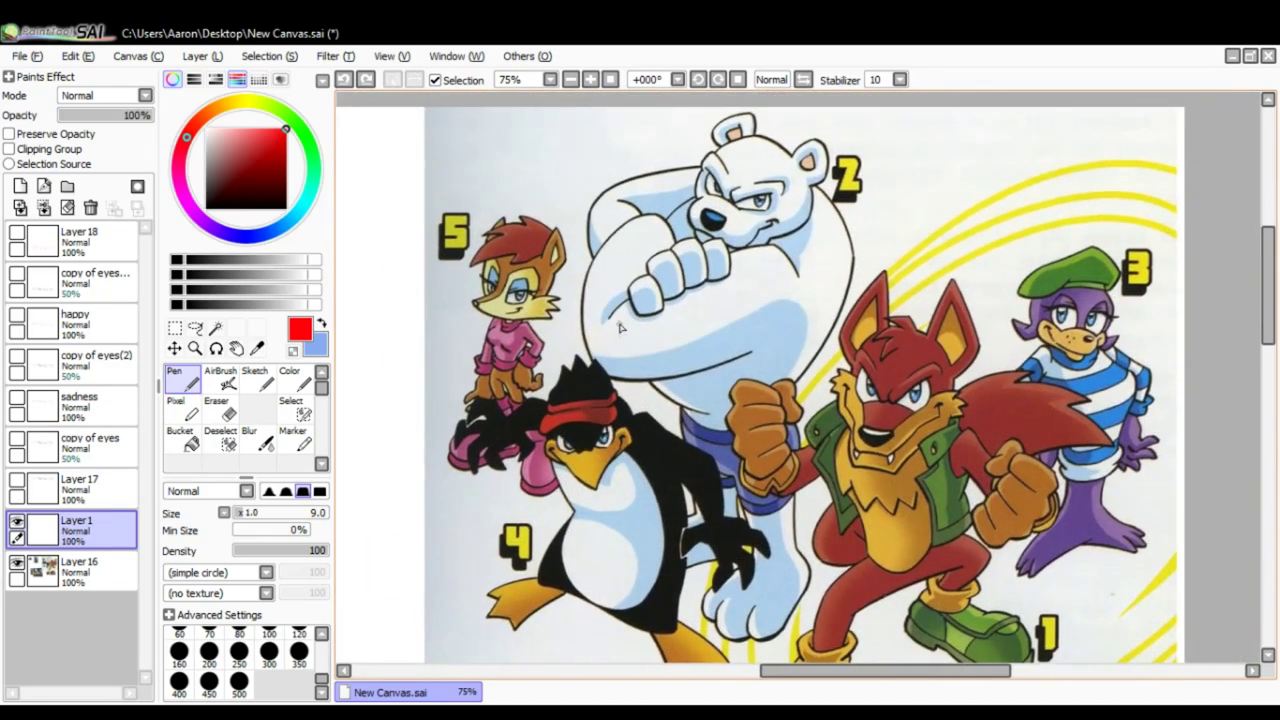
scroll(621, 318, "up", 1)
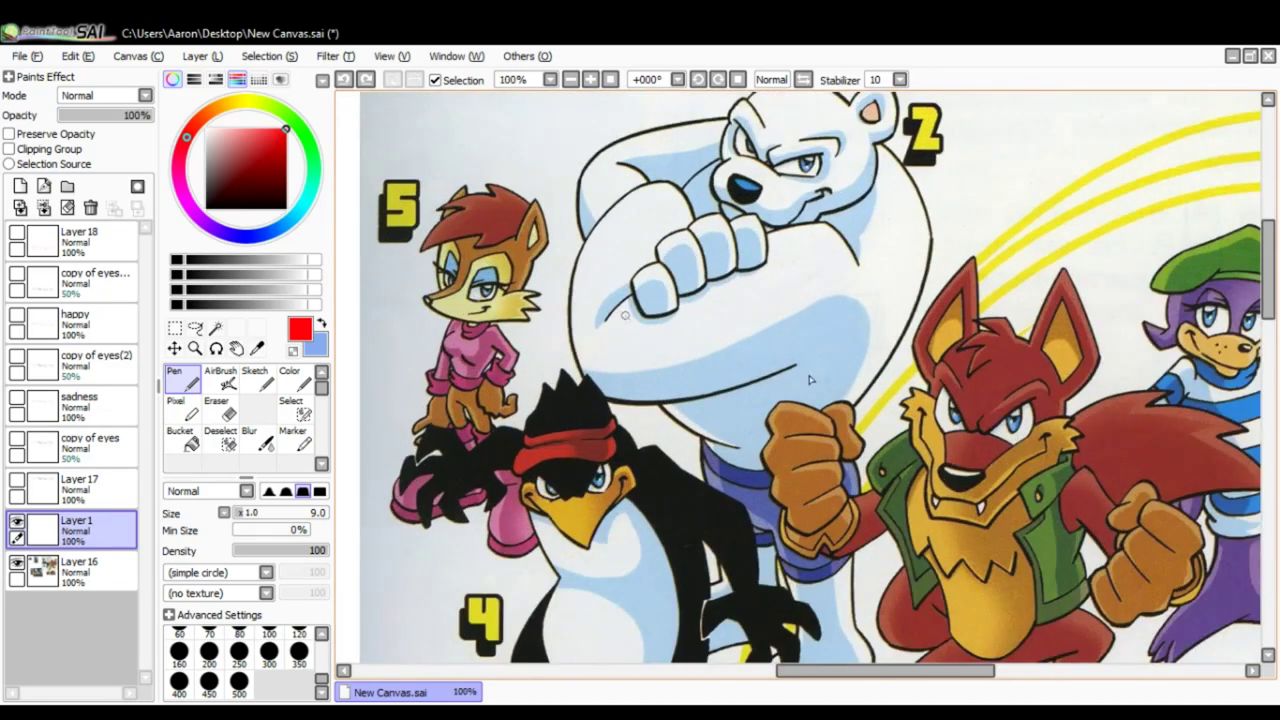
left_click_drag(810, 378, 778, 365)
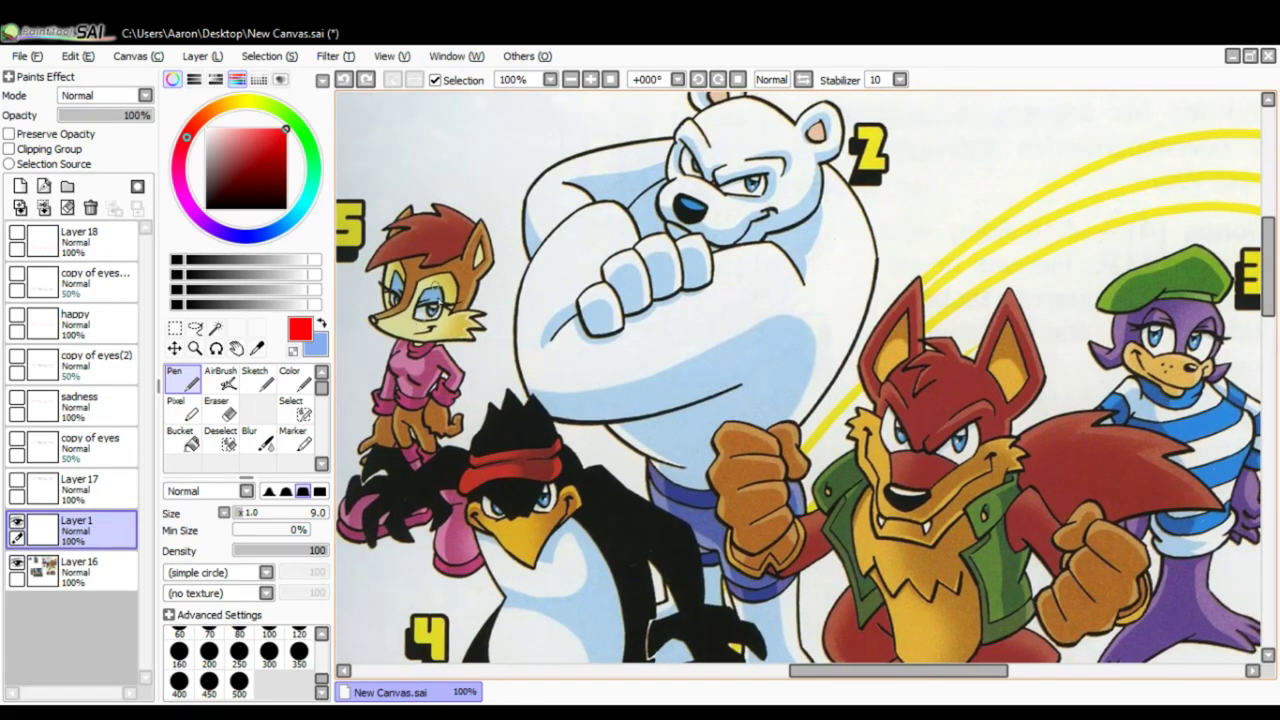
key("ctrl+z")
scroll(432, 300, "up", 3)
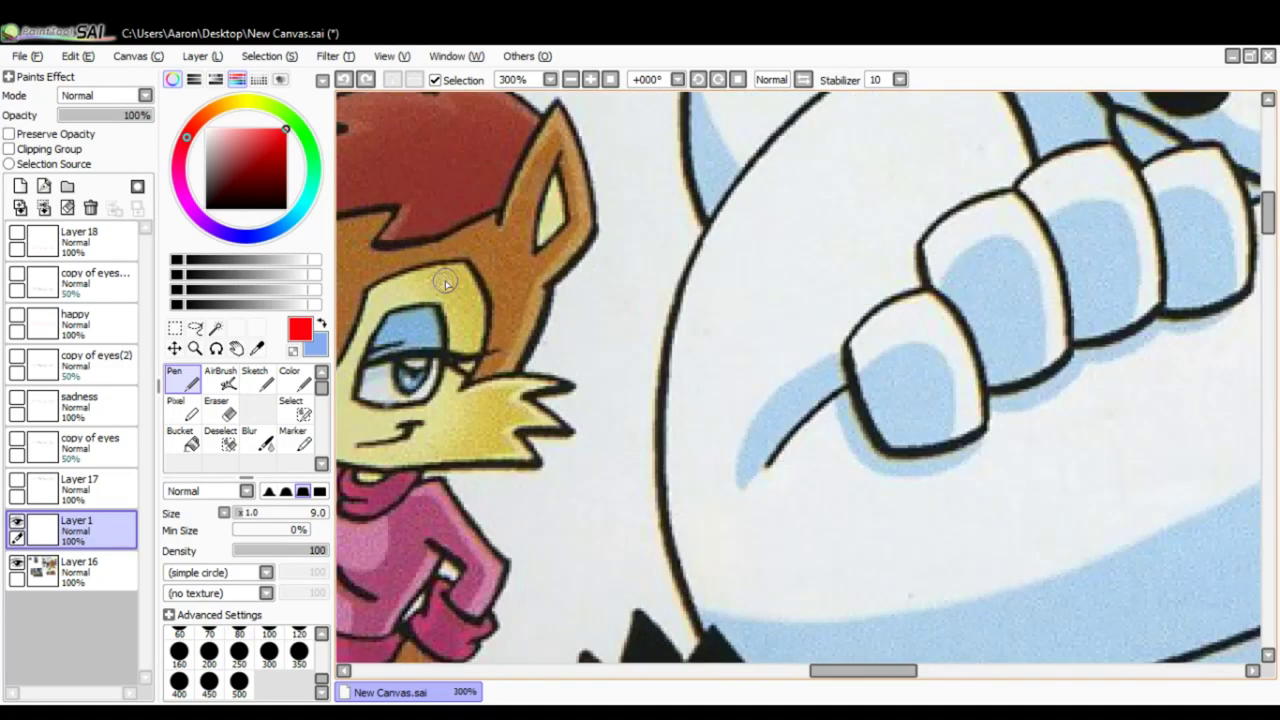
left_click_drag(549, 306, 726, 329)
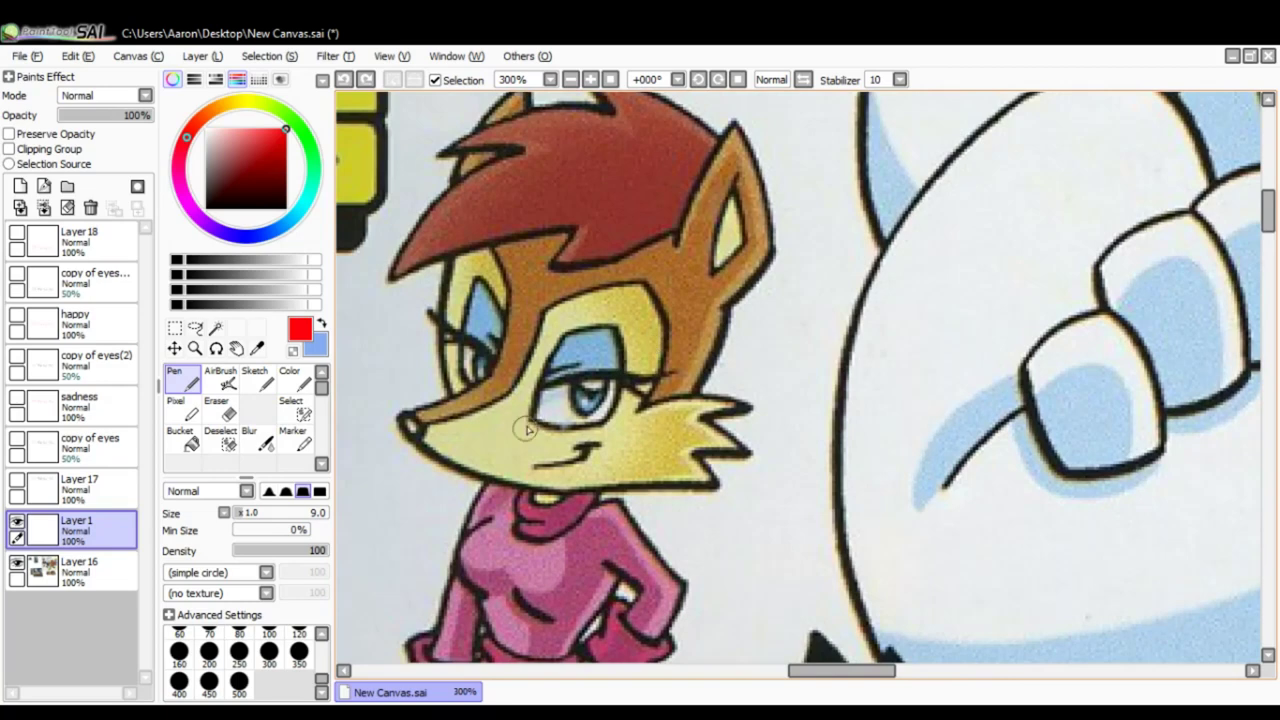
mouse_move(529, 423)
left_mouse_down()
mouse_move(563, 328)
mouse_move(628, 318)
mouse_move(618, 408)
left_mouse_up()
left_click_drag(610, 334, 606, 416)
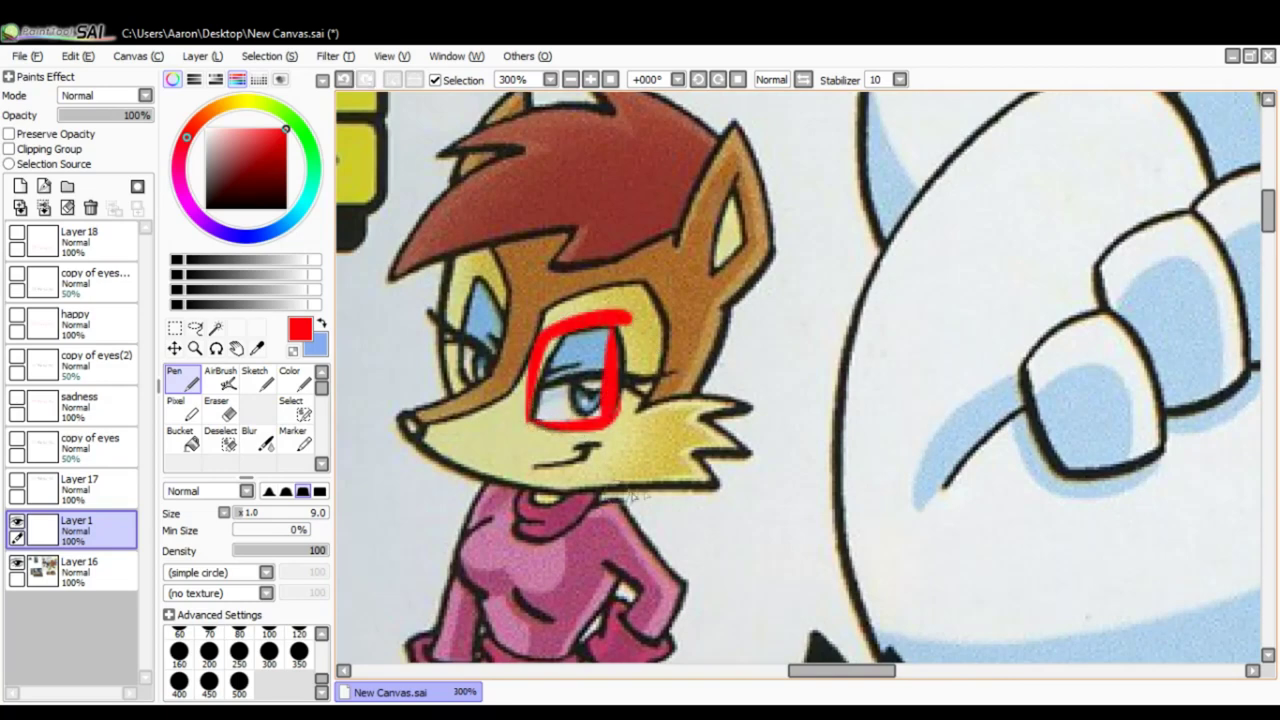
- Undo the squirrel's red eye outline and try two more red strokes around the same eye, undoing each one
key("ctrl+z")
key("ctrl+z")
key("ctrl+z")
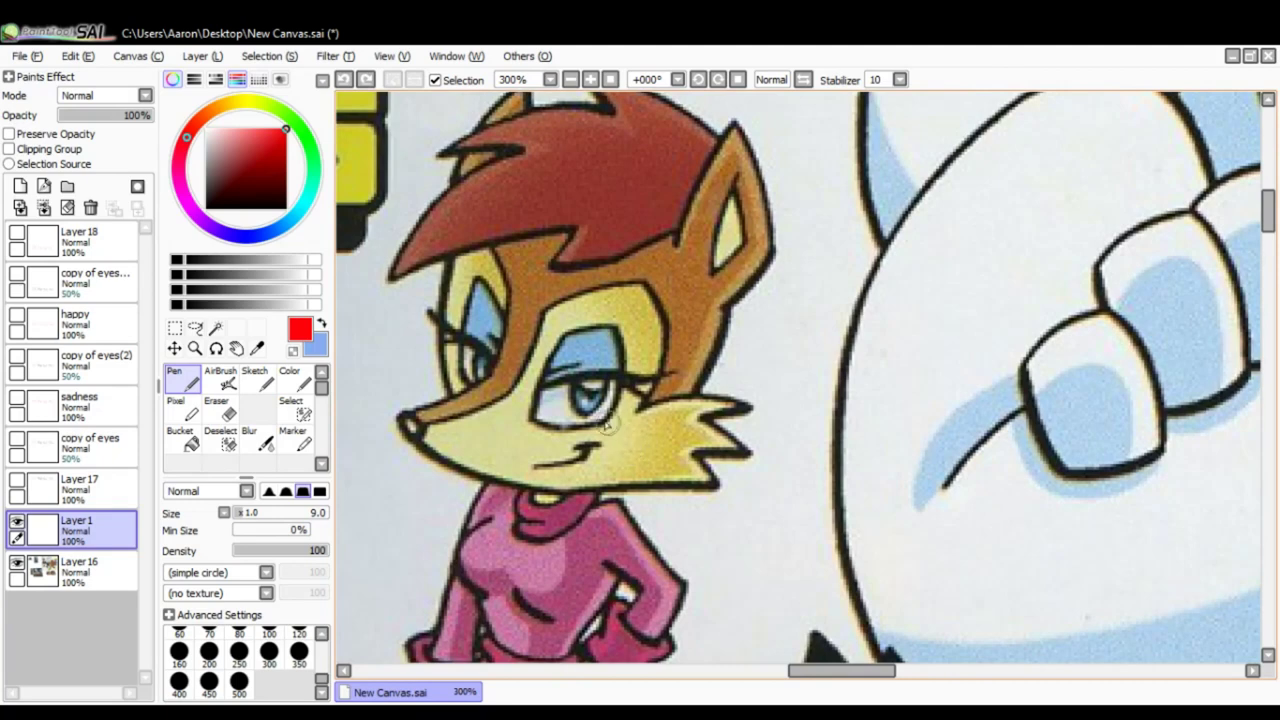
mouse_move(578, 370)
left_mouse_down()
mouse_move(663, 314)
mouse_move(572, 476)
left_mouse_up()
key("ctrl+z")
mouse_move(560, 340)
left_mouse_down()
mouse_move(535, 432)
mouse_move(629, 407)
mouse_move(562, 342)
left_mouse_up()
key("ctrl+z")
- Trace the round outer edge and the slanted brow edge of one of the penguin's eyes in red, and undo both strokes
left_click_drag(872, 505, 749, 229)
left_click_drag(850, 530, 764, 256)
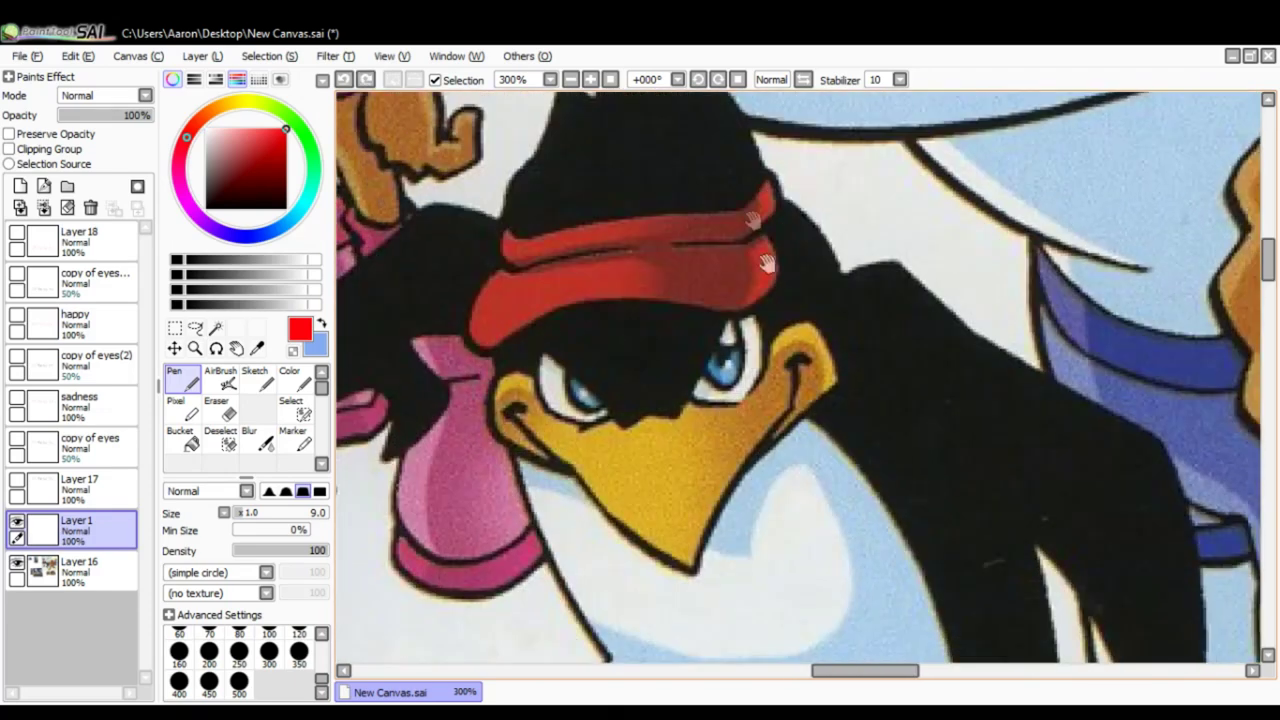
left_click_drag(822, 345, 750, 368)
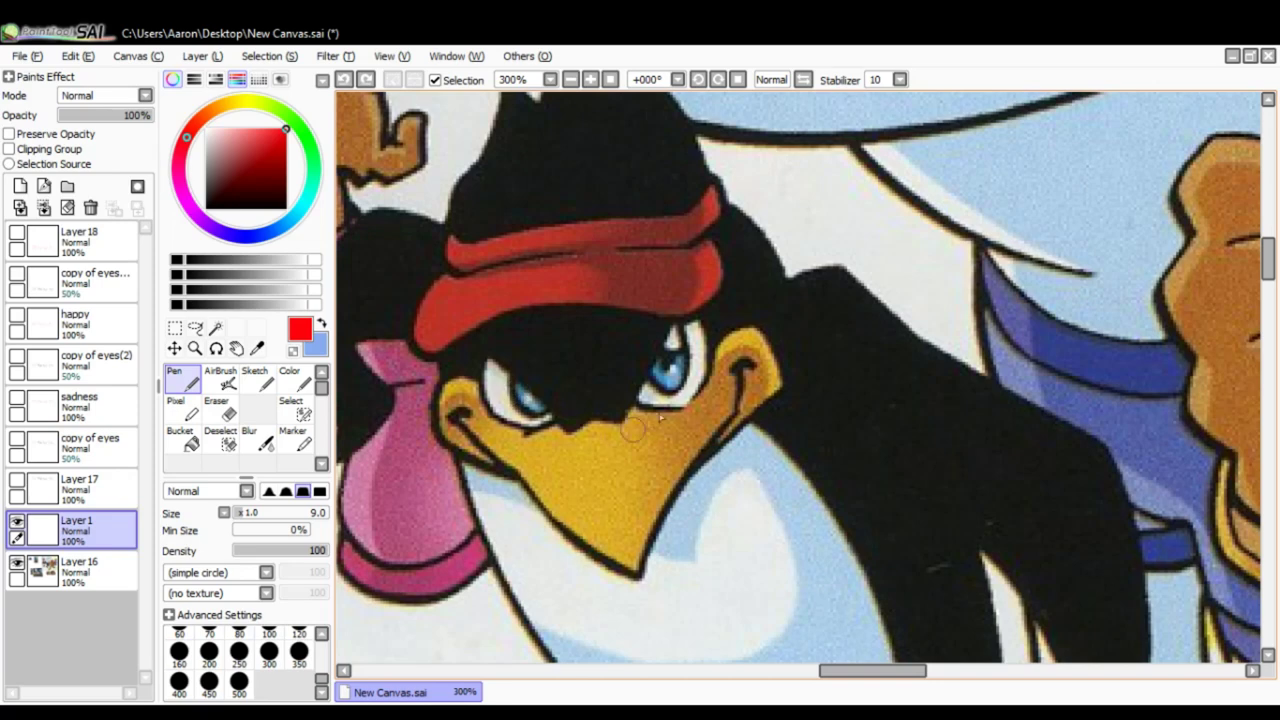
mouse_move(636, 406)
left_mouse_down()
mouse_move(679, 407)
mouse_move(692, 290)
left_mouse_up()
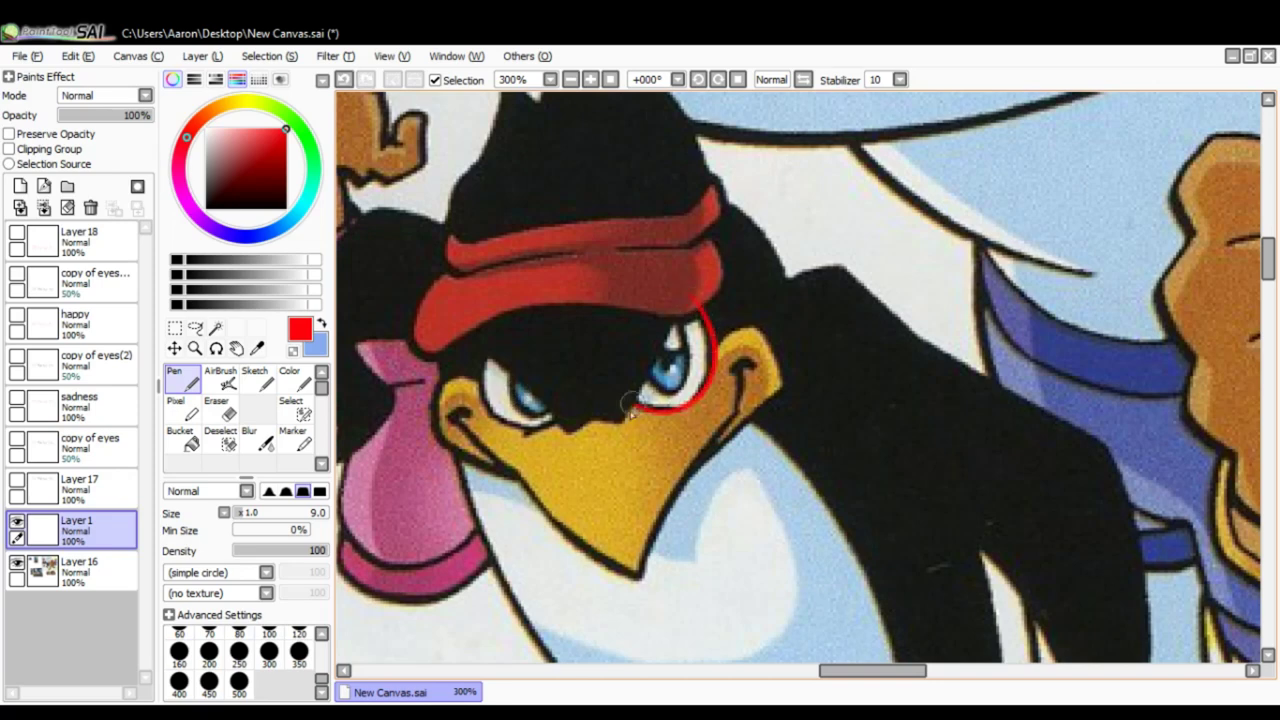
left_click_drag(636, 406, 692, 280)
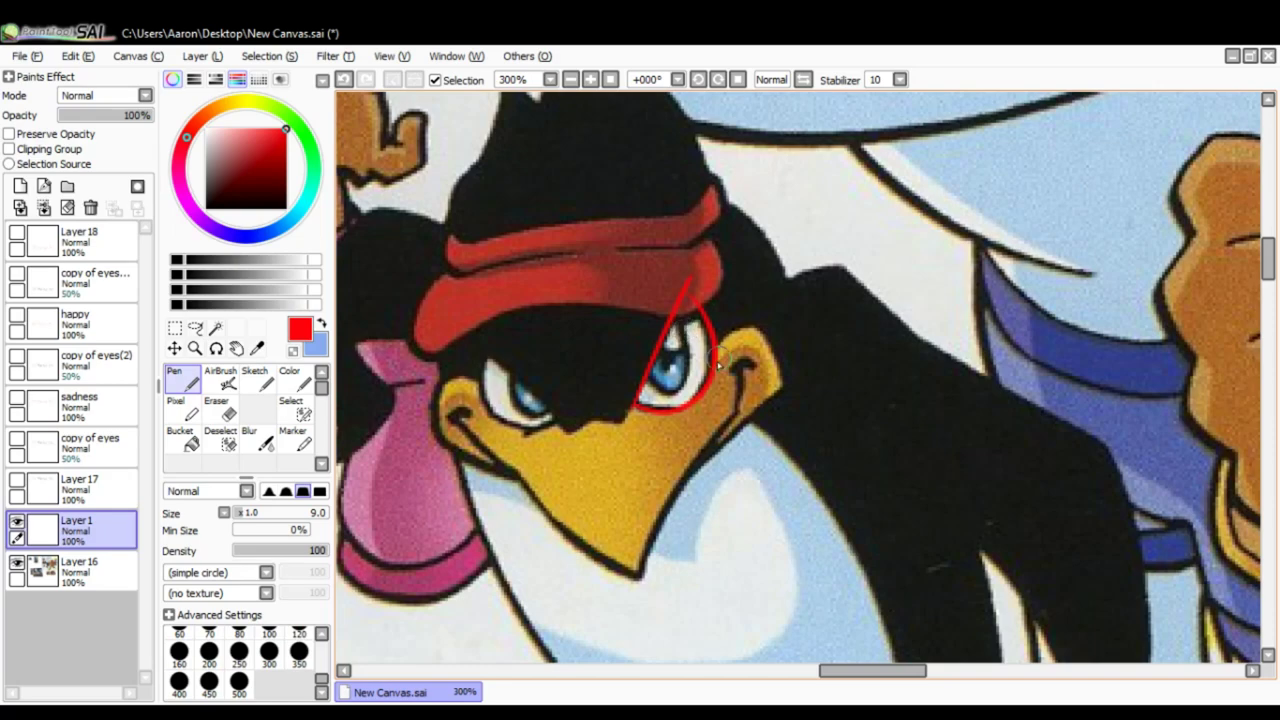
key("ctrl+z")
key("ctrl+z")
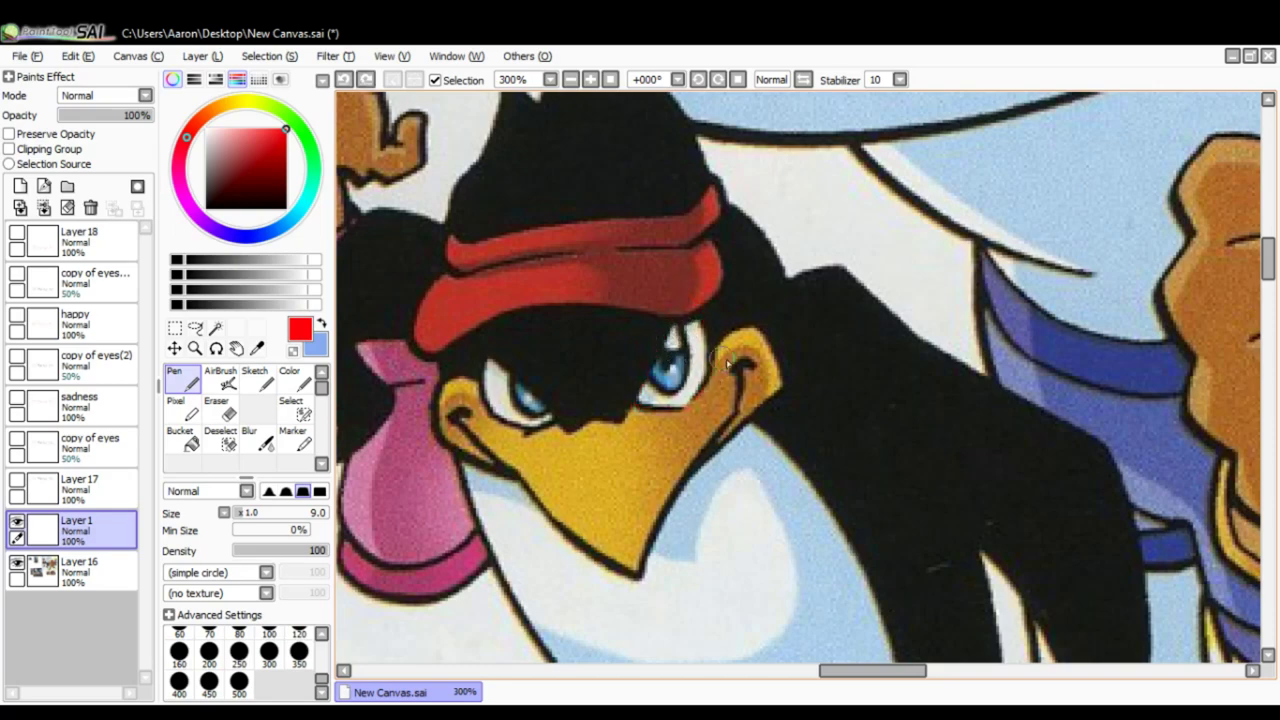
- Trace the lower and outer edges of the red fox's eye, on the tail side of its face, in red
left_click_drag(945, 366, 657, 359)
left_click_drag(887, 401, 620, 430)
left_click_drag(1000, 356, 550, 450)
left_click_drag(730, 335, 673, 428)
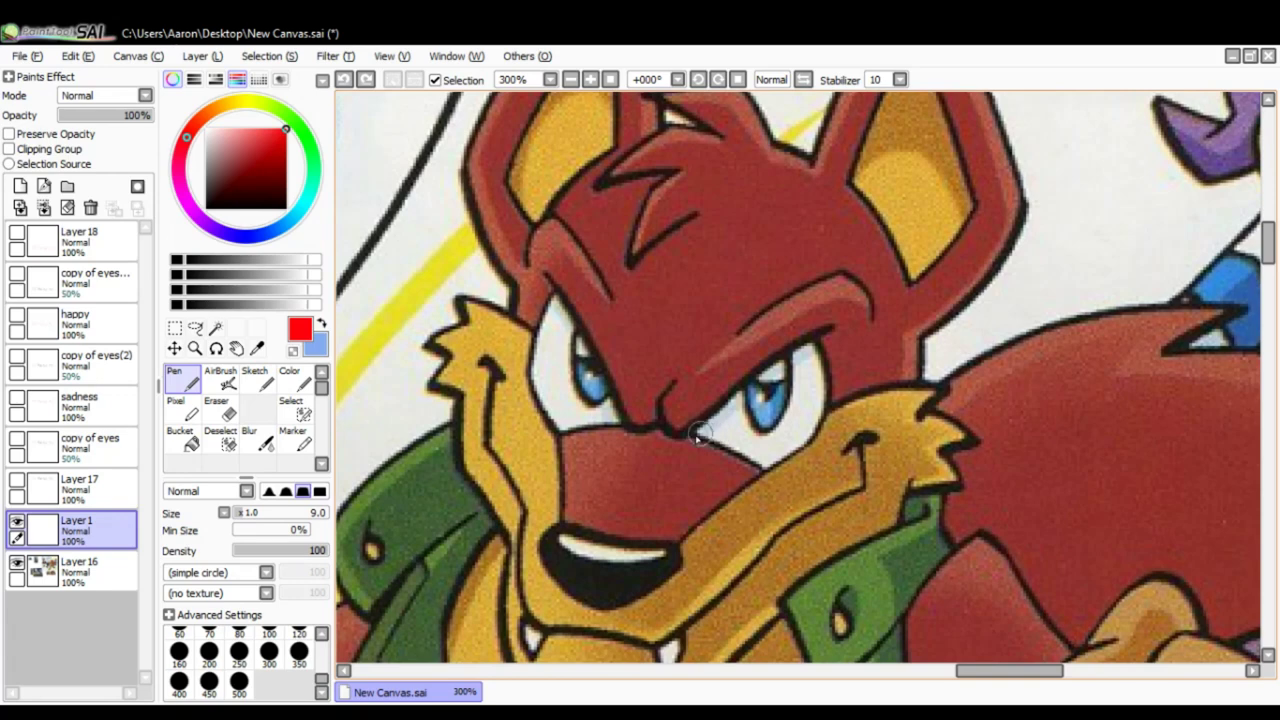
mouse_move(694, 434)
left_mouse_down()
mouse_move(770, 470)
mouse_move(822, 340)
left_mouse_up()
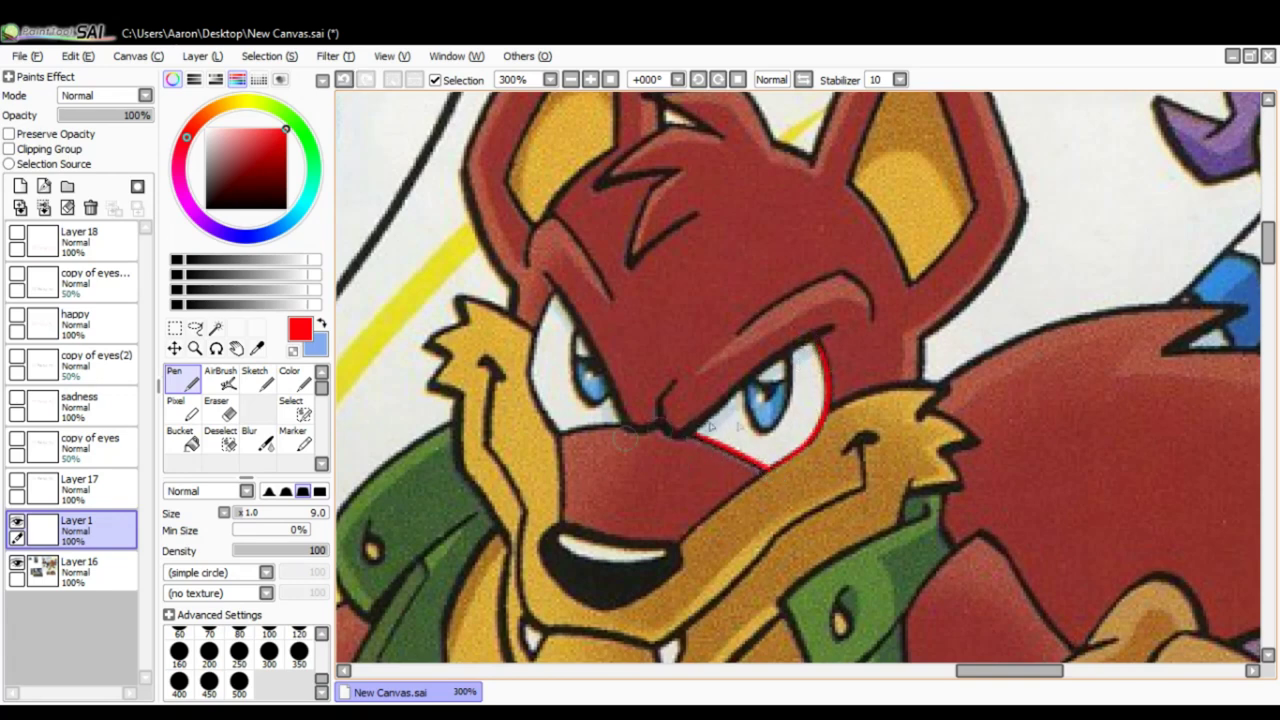
- Try a thick curved red line running beneath both of the fox's eyes and across its muzzle, undoing each attempt
mouse_move(712, 414)
left_mouse_down()
mouse_move(688, 487)
mouse_move(690, 400)
mouse_move(731, 491)
left_mouse_up()
key("ctrl+z")
mouse_move(496, 453)
left_mouse_down()
mouse_move(666, 426)
mouse_move(820, 542)
left_mouse_up()
key("ctrl+z")
mouse_move(527, 440)
left_mouse_down()
mouse_move(565, 430)
mouse_move(815, 540)
left_mouse_up()
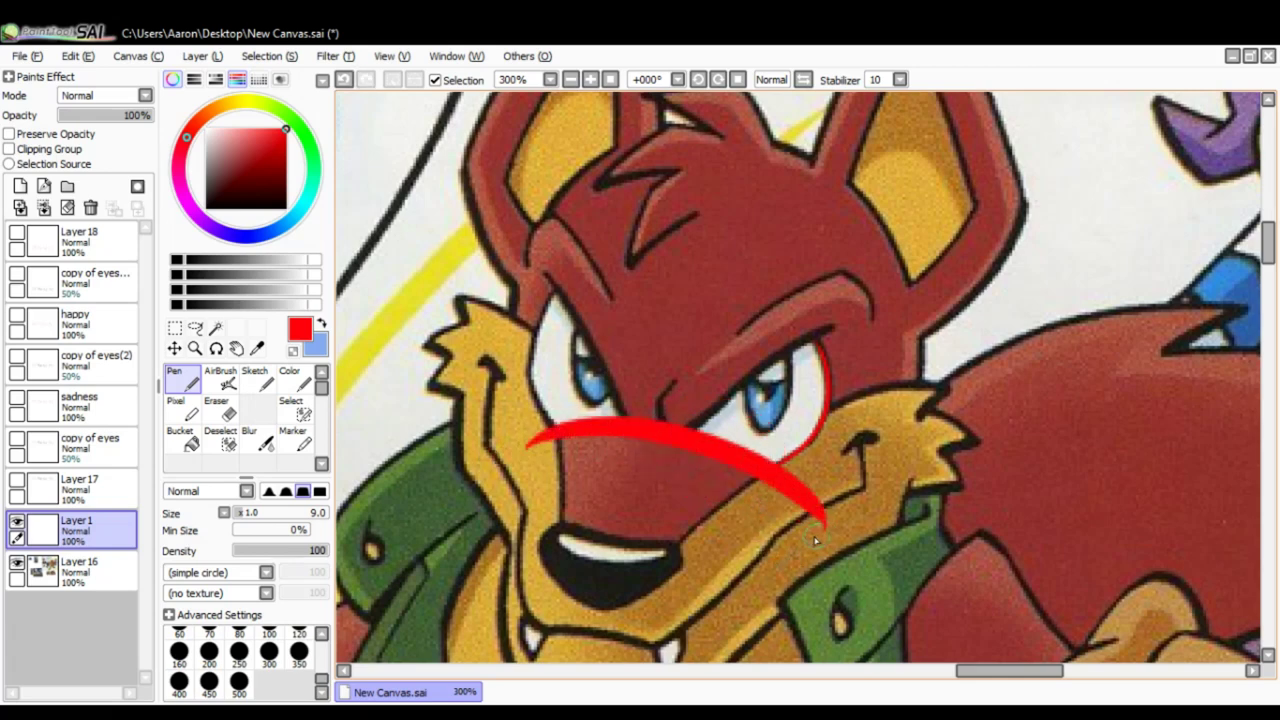
key("ctrl+z")
- Trace the slanted brow edge over the fox's outlined eye, and undo it along with the eye's outer edge
mouse_move(695, 440)
left_mouse_down()
mouse_move(725, 437)
mouse_move(771, 468)
mouse_move(758, 468)
mouse_move(817, 406)
mouse_move(808, 350)
left_mouse_up()
key("ctrl+z")
key("ctrl+z")
key("ctrl+z")
key("ctrl+z")
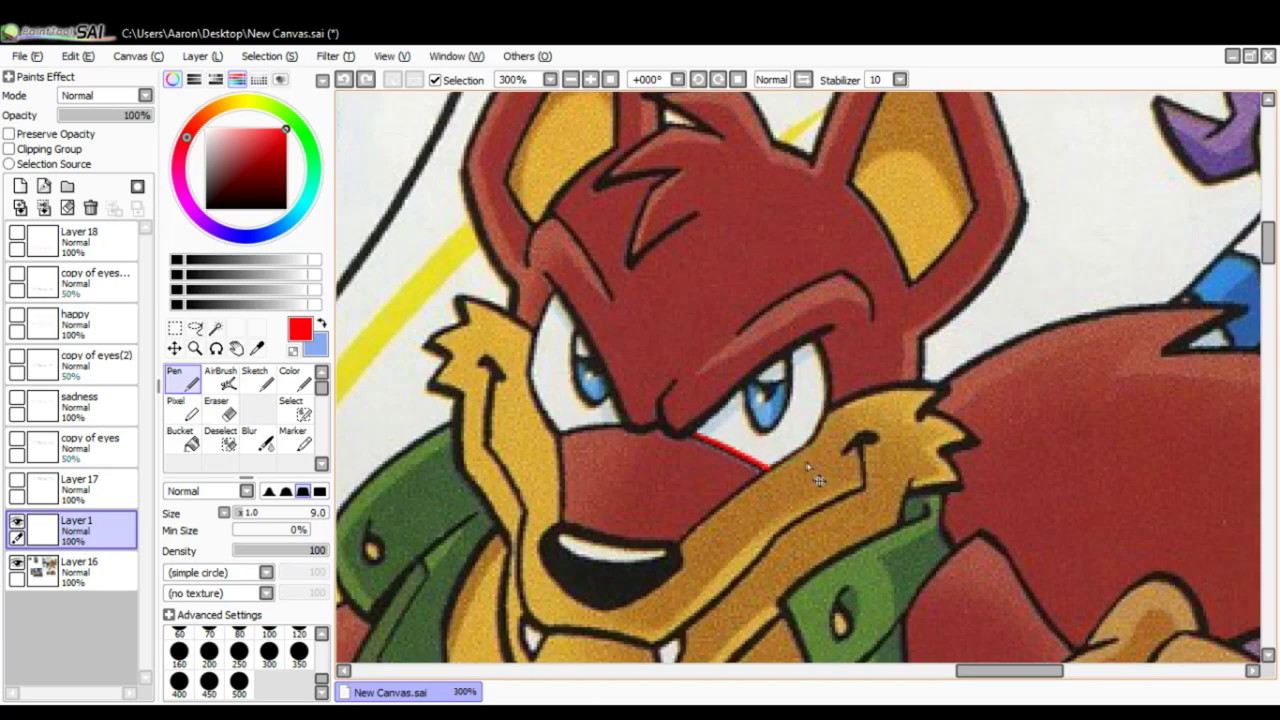
- Outline one eye of the purple character in the green beret as a tall pointed oval, including the eyelid, and undo it
left_click_drag(970, 366, 600, 480)
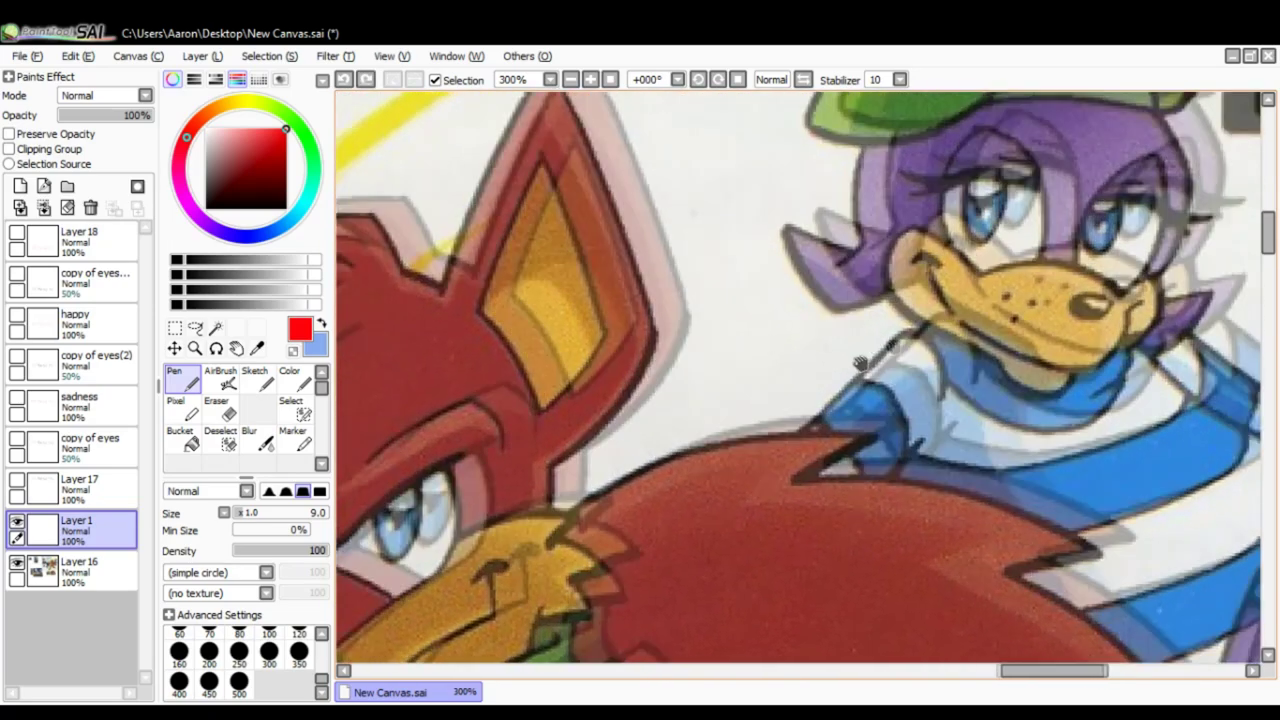
left_click_drag(1019, 280, 762, 440)
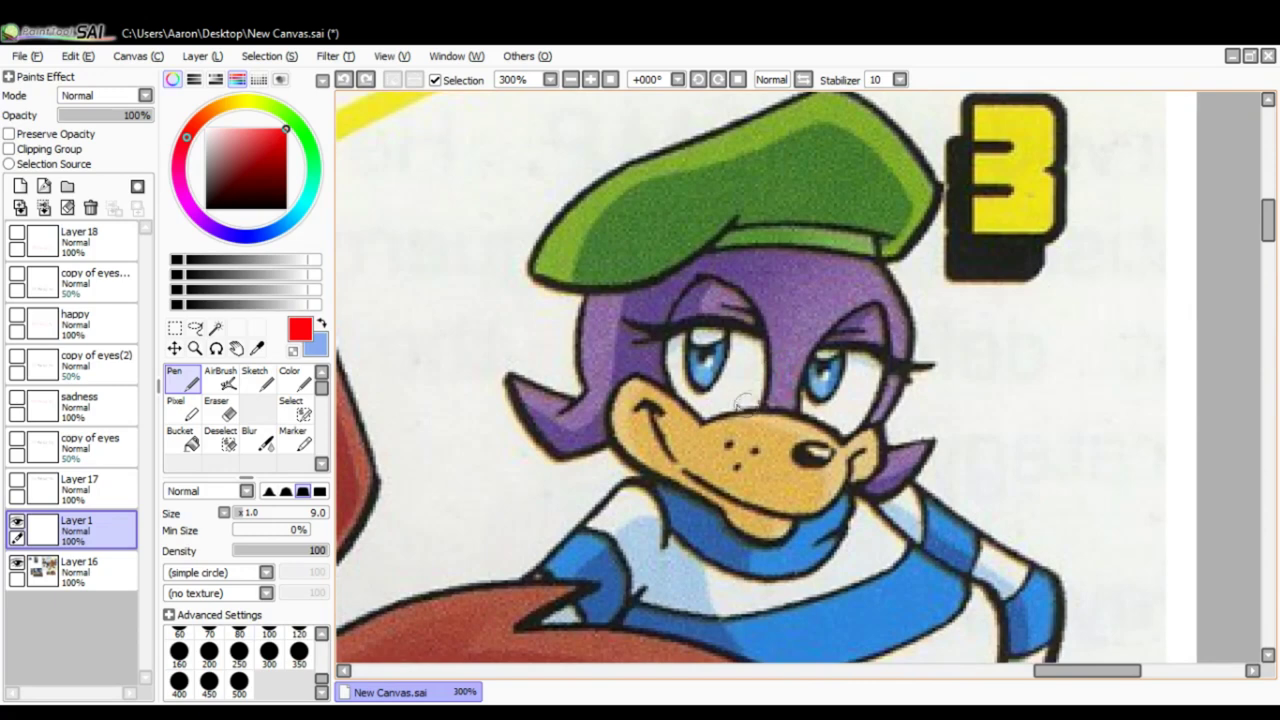
left_click_drag(760, 410, 700, 277)
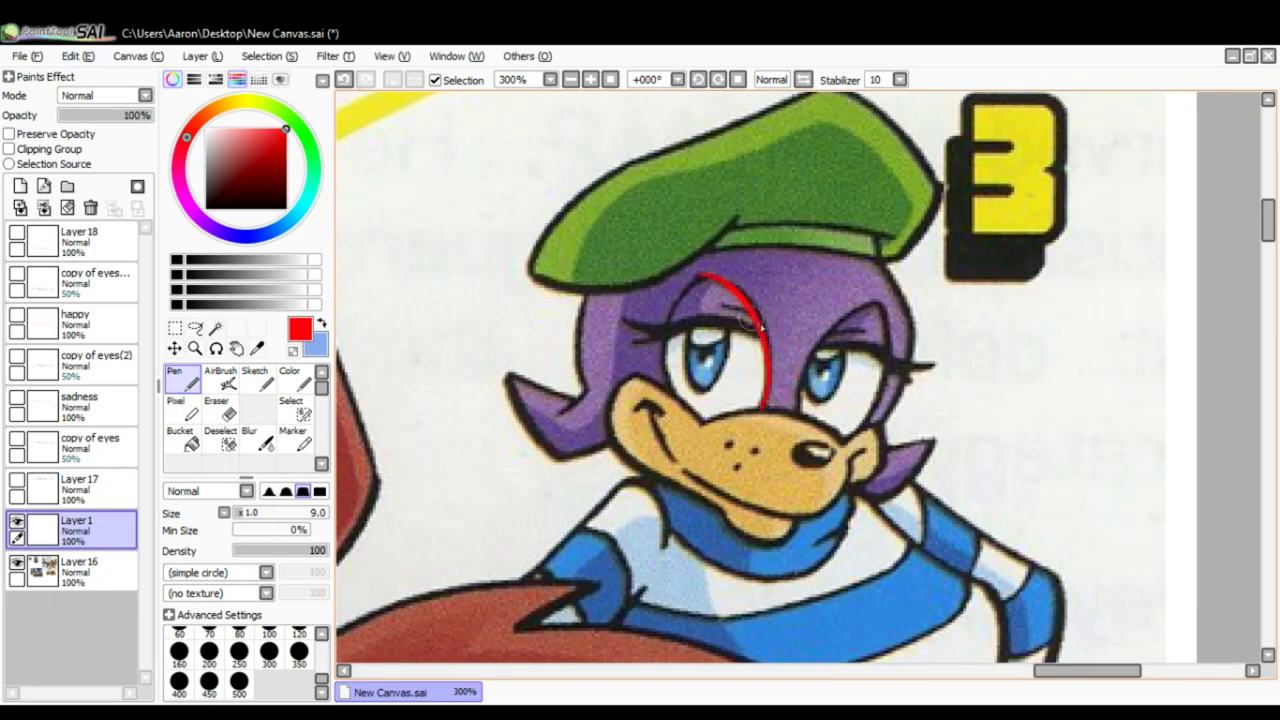
left_click_drag(708, 422, 703, 268)
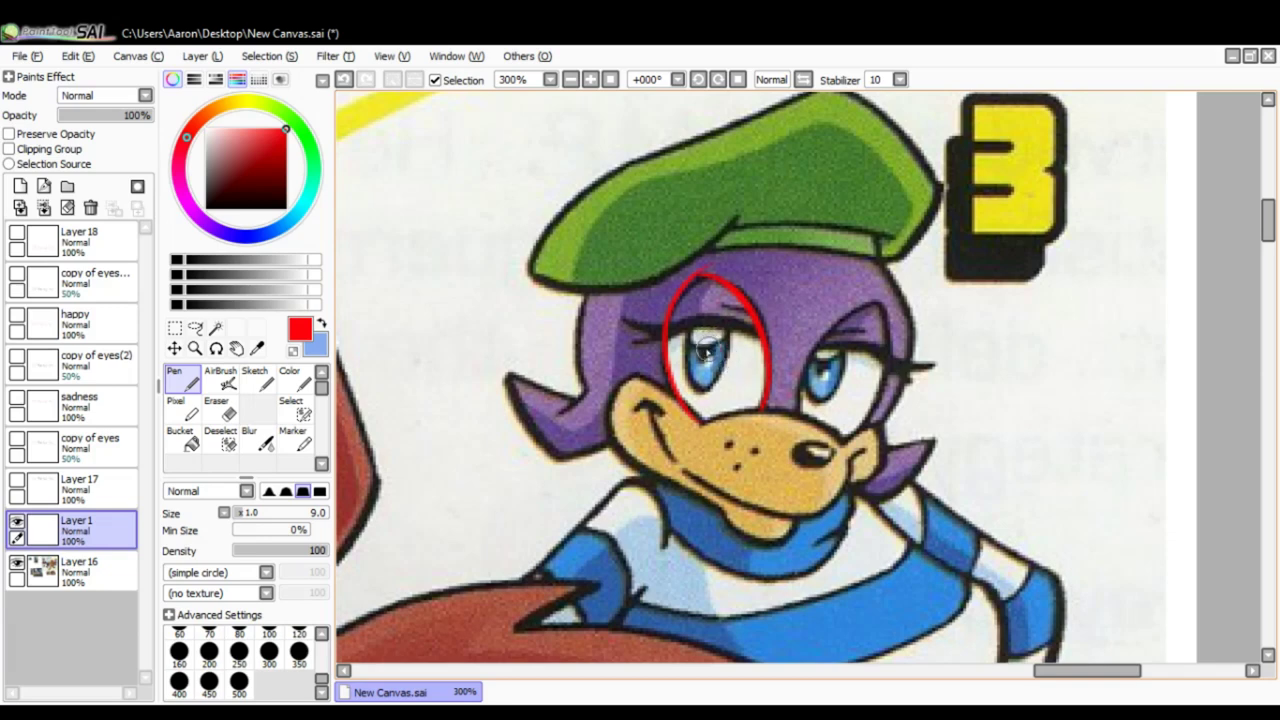
key("ctrl+z")
key("ctrl+z")
- Try a boxier, flat-topped red outline around the purple character's same eye, and undo it
mouse_move(763, 408)
left_mouse_down()
mouse_move(766, 322)
mouse_move(680, 282)
left_mouse_up()
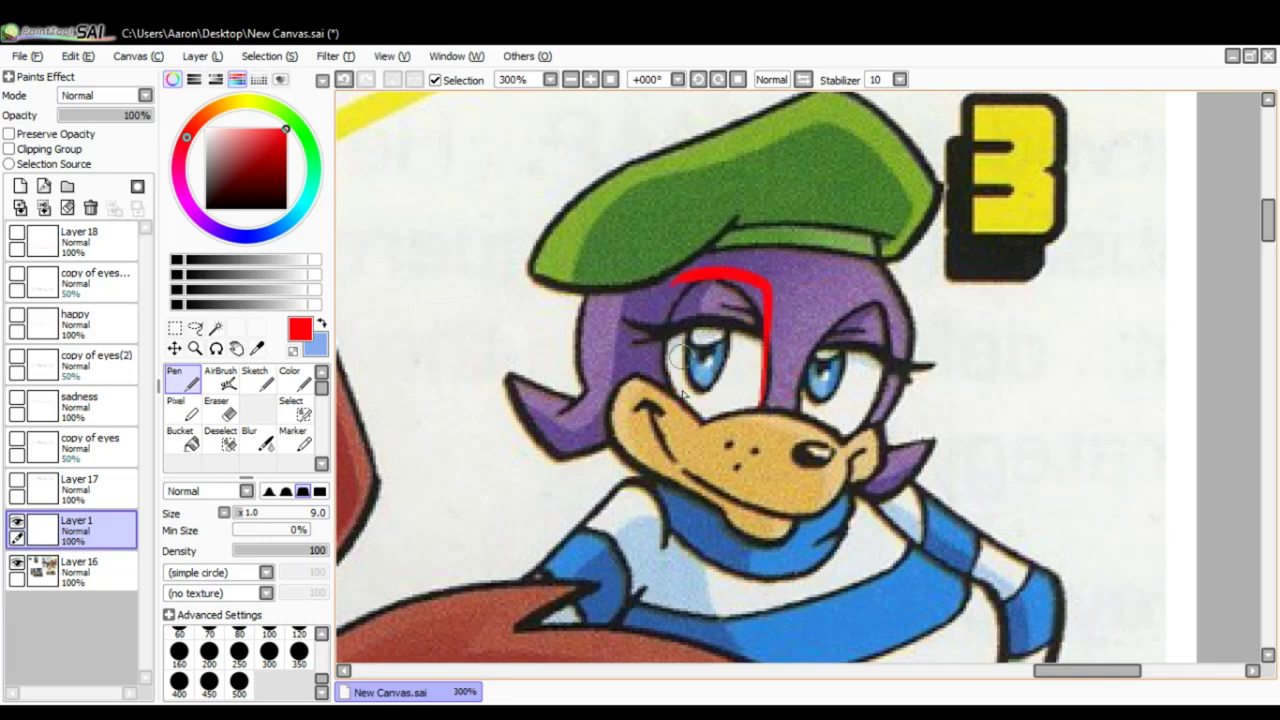
left_click_drag(678, 404, 688, 290)
key("ctrl+z")
key("ctrl+z")
key("ctrl+z")
- Outline both of the purple character's eyes as pointed red ovals and mark each oval's peak with a small circle
mouse_move(802, 418)
left_mouse_down()
mouse_move(885, 310)
mouse_move(860, 432)
mouse_move(762, 384)
left_mouse_up()
left_click_drag(766, 334, 700, 285)
key("ctrl+z")
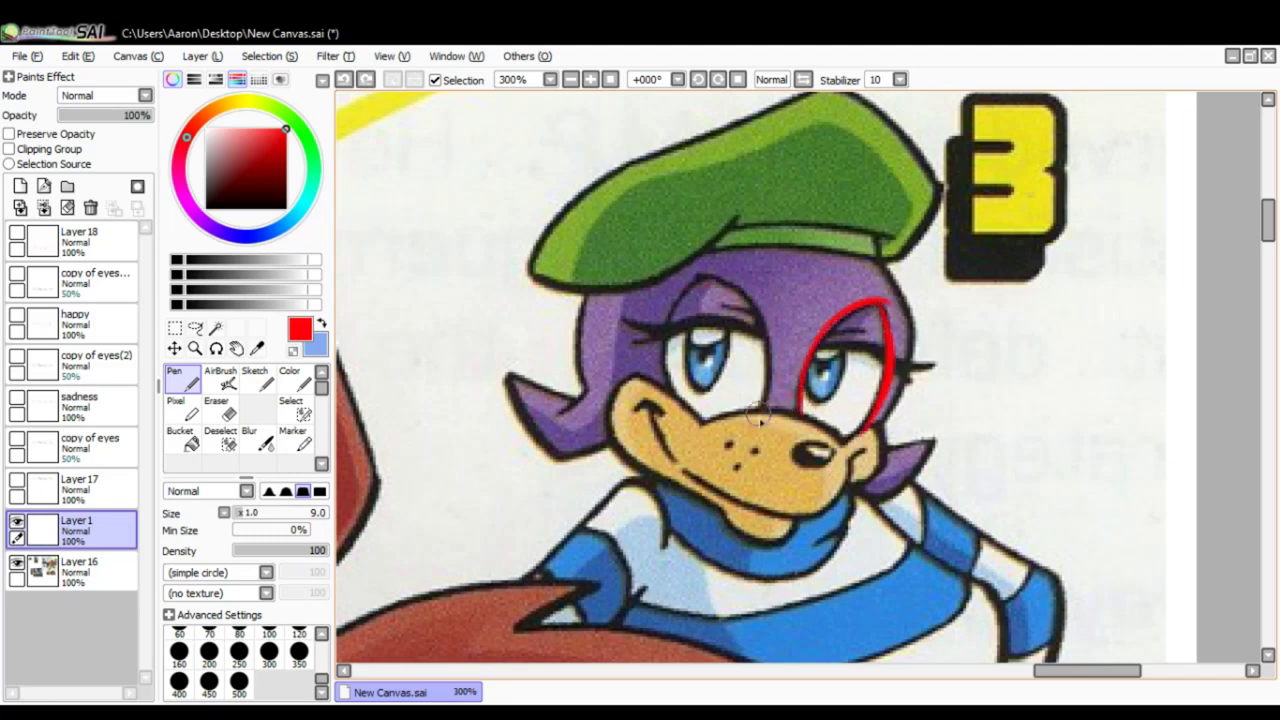
left_click_drag(764, 414, 698, 276)
left_click_drag(700, 422, 699, 282)
left_click_drag(661, 343, 699, 279)
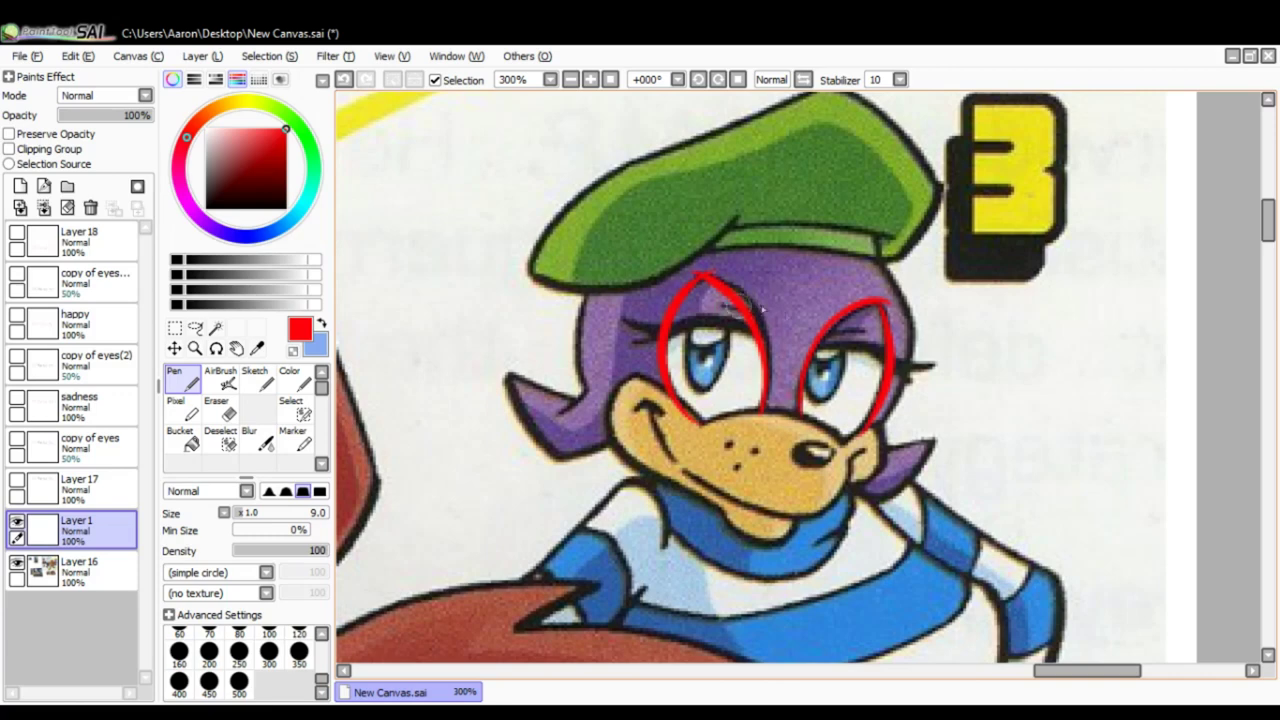
left_click_drag(882, 311, 874, 298)
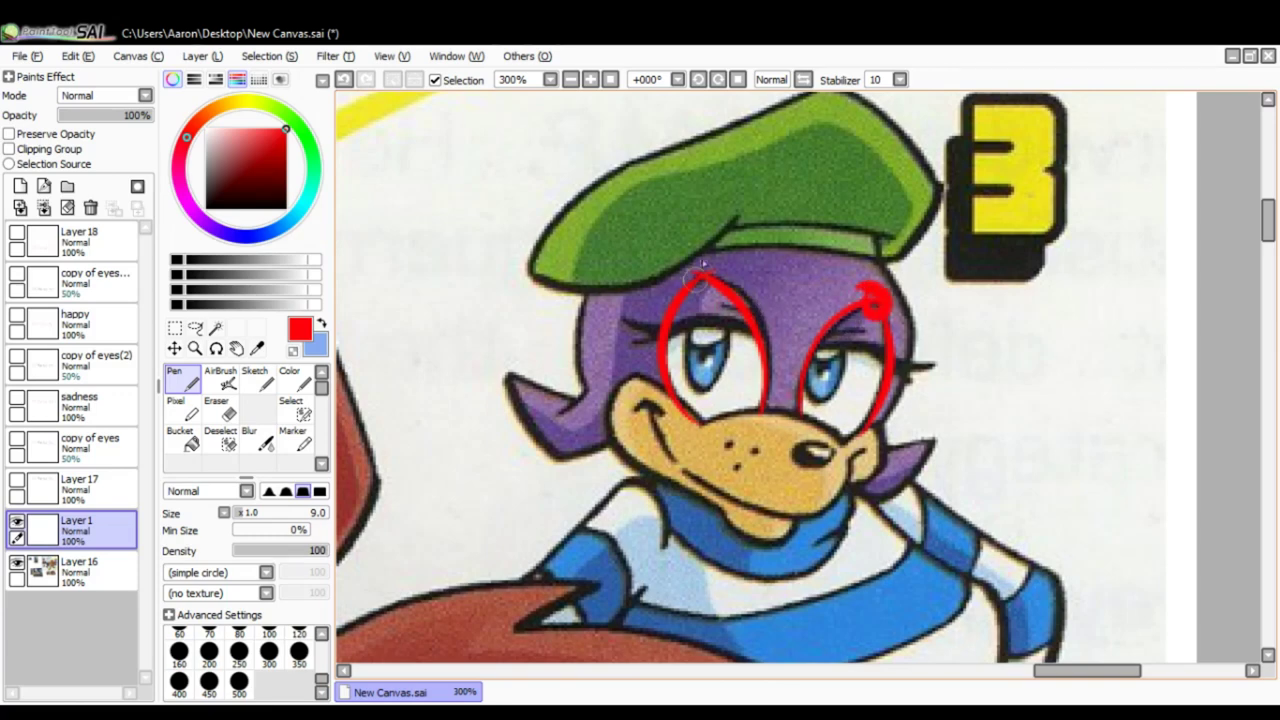
left_click_drag(700, 278, 704, 266)
- Draw crossing vertical and horizontal face guidelines on the purple character, plus a diagonal line through each eye toward its circled peak
left_click_drag(792, 138, 770, 585)
key("ctrl+z")
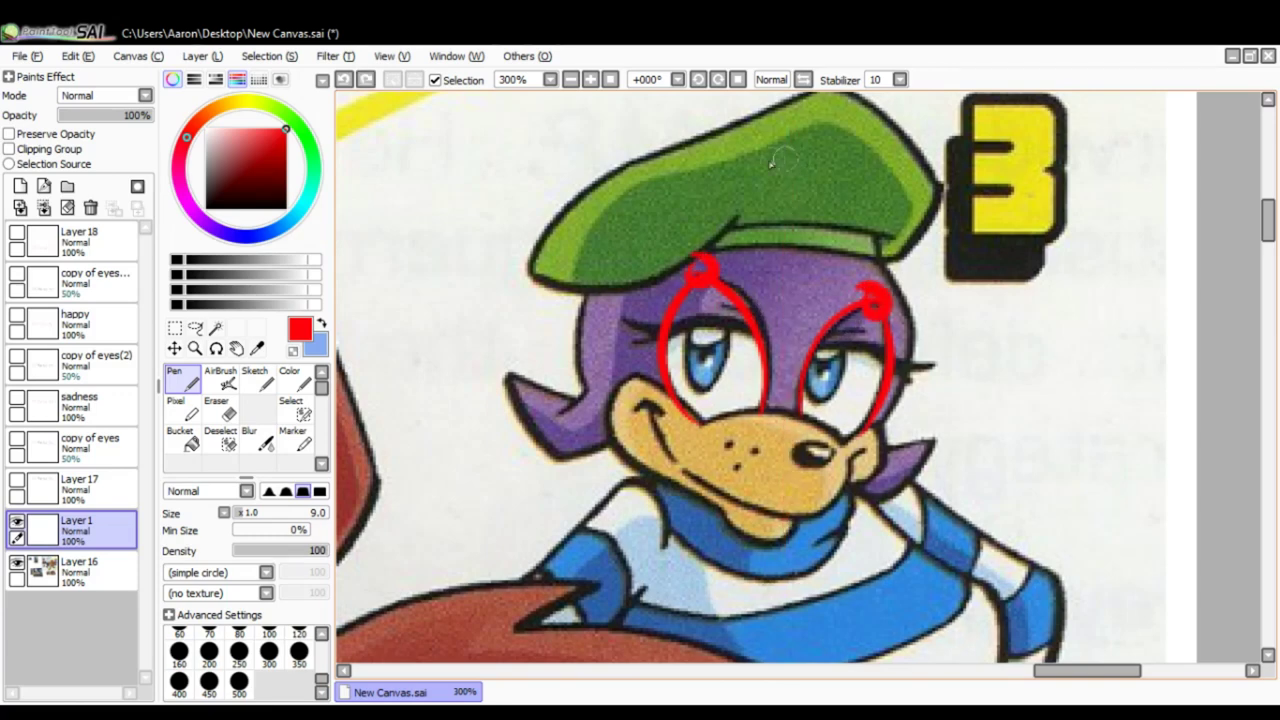
mouse_move(775, 168)
left_mouse_down()
mouse_move(802, 415)
mouse_move(765, 545)
left_mouse_up()
left_click_drag(592, 372, 966, 391)
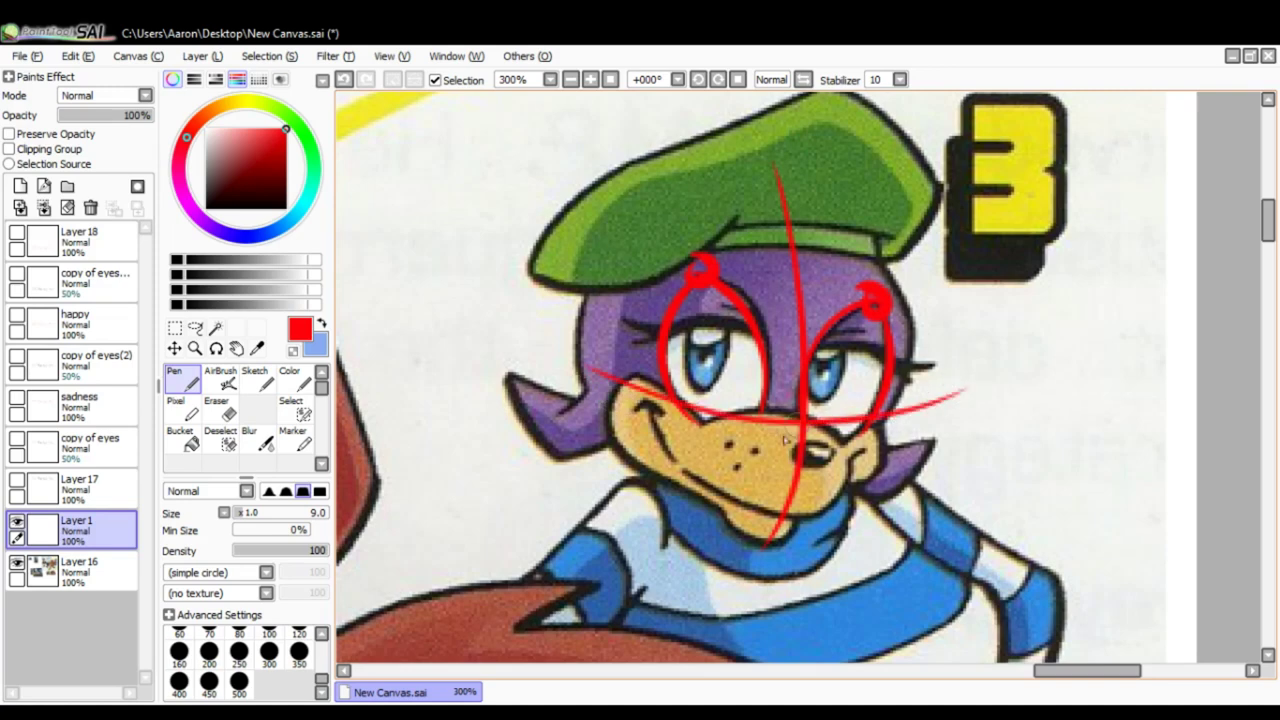
left_click_drag(800, 429, 882, 294)
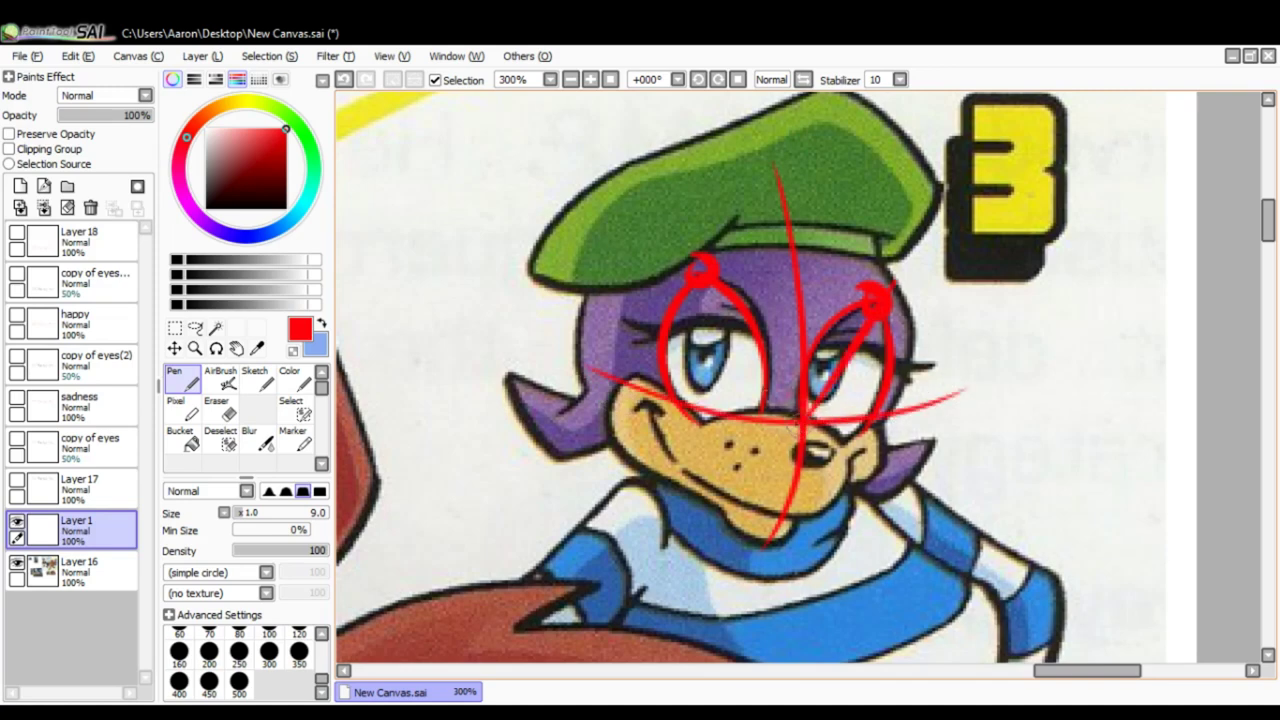
left_click_drag(668, 263, 780, 405)
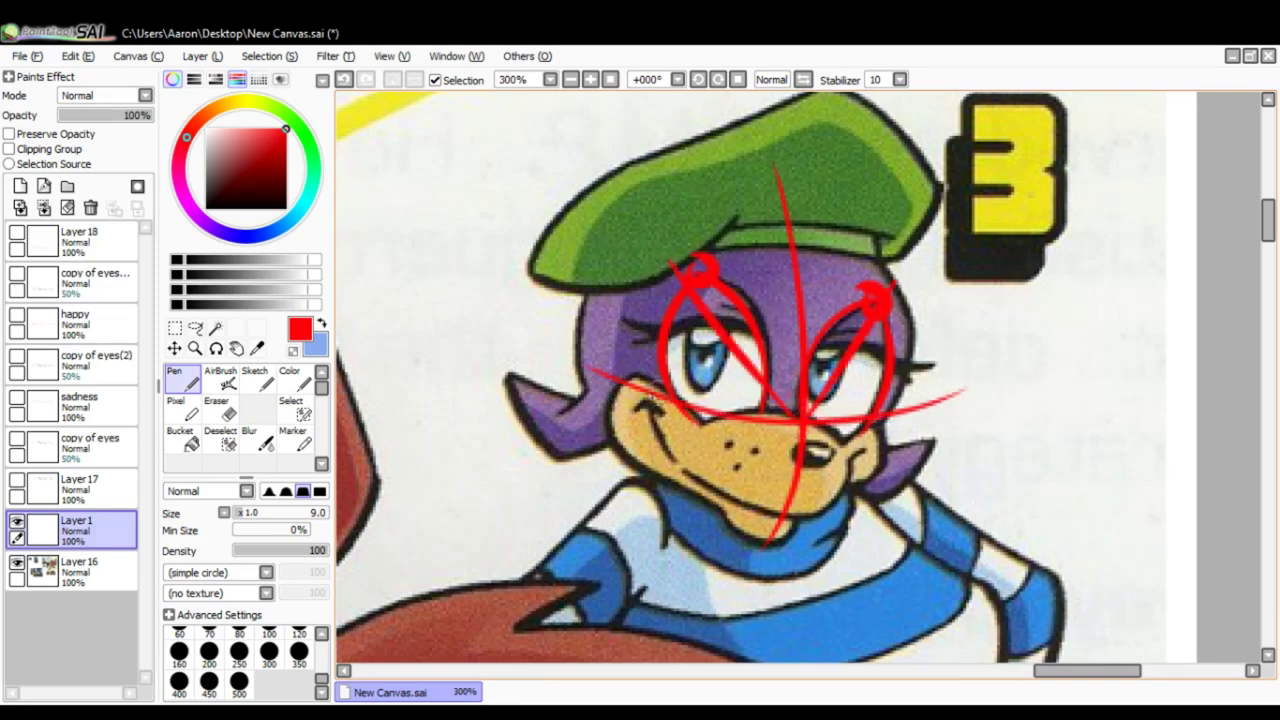
- Undo all the red guidelines, peak circles and eye outlines on the purple character's face
left_click_drag(648, 396, 680, 302)
key("ctrl+z")
left_click_drag(750, 416, 762, 389)
key("ctrl+z")
key("ctrl+z")
key("ctrl+z")
key("ctrl+z")
key("ctrl+z")
key("ctrl+z")
key("ctrl+z")
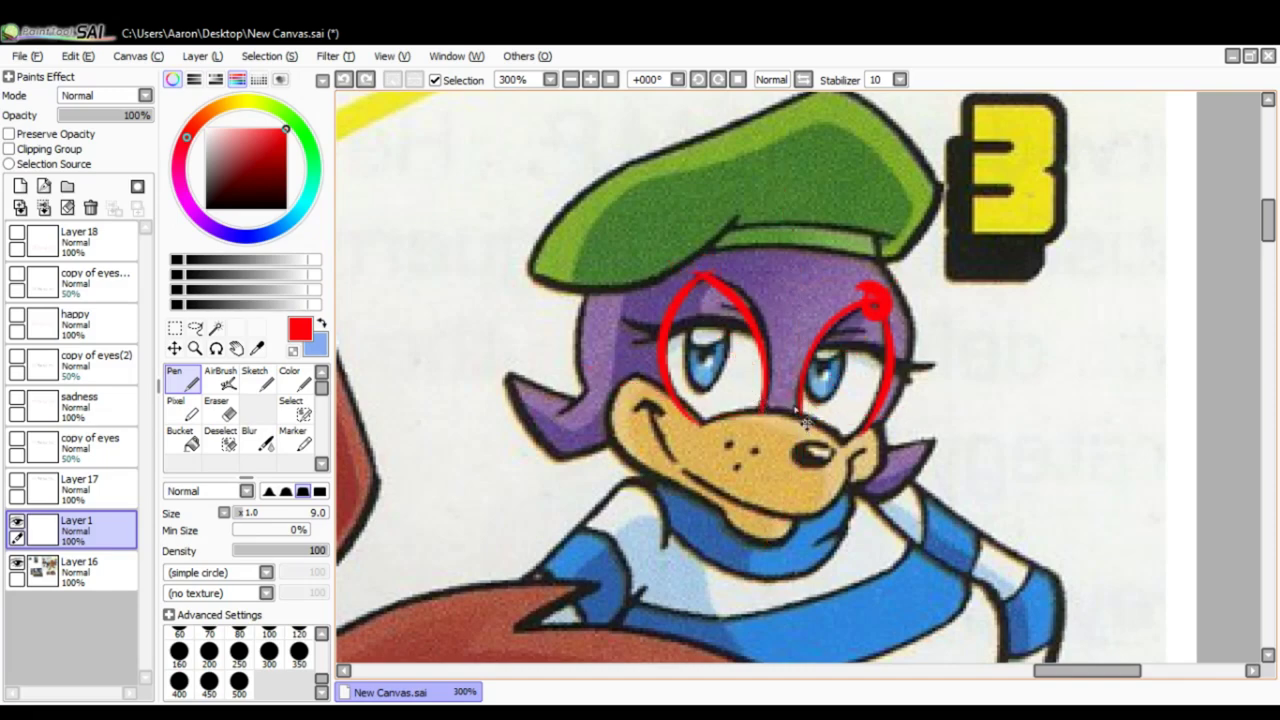
key("ctrl+z")
key("ctrl+z")
key("ctrl+z")
key("ctrl+z")
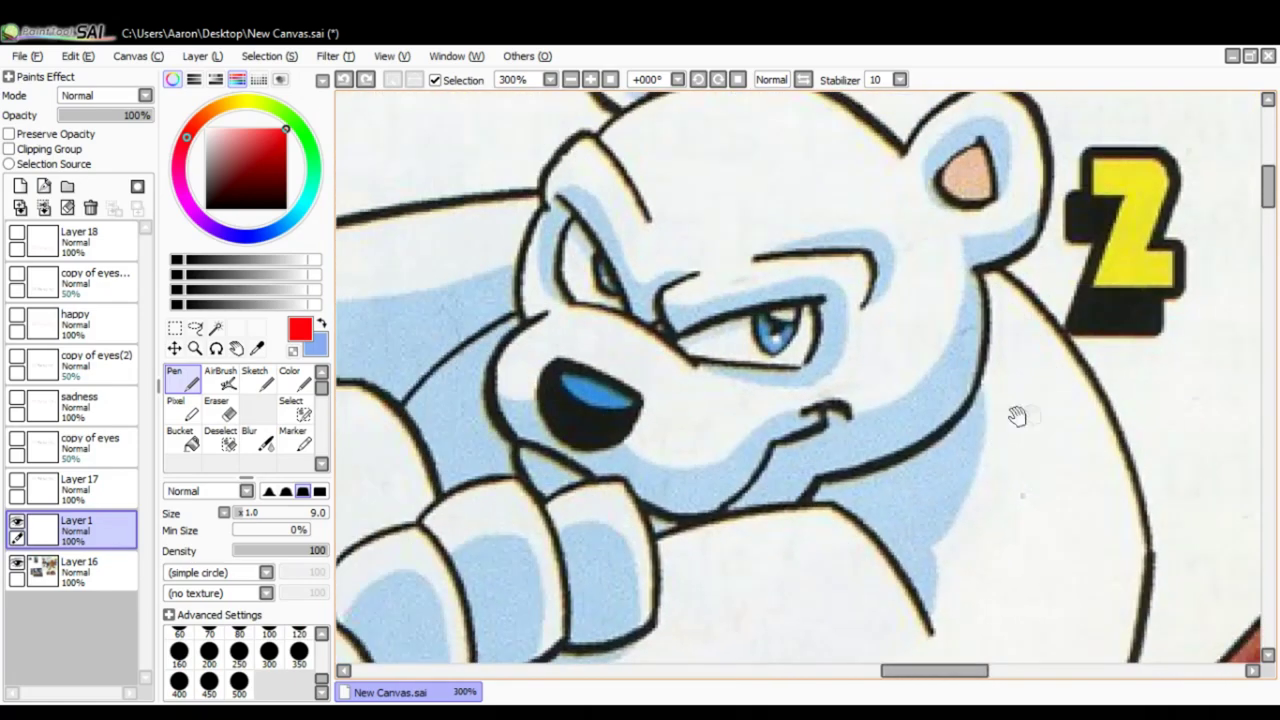
- Look over the comic reference sheet, from the polar bear down to the two hooded bird characters
scroll(737, 326, "down", 5)
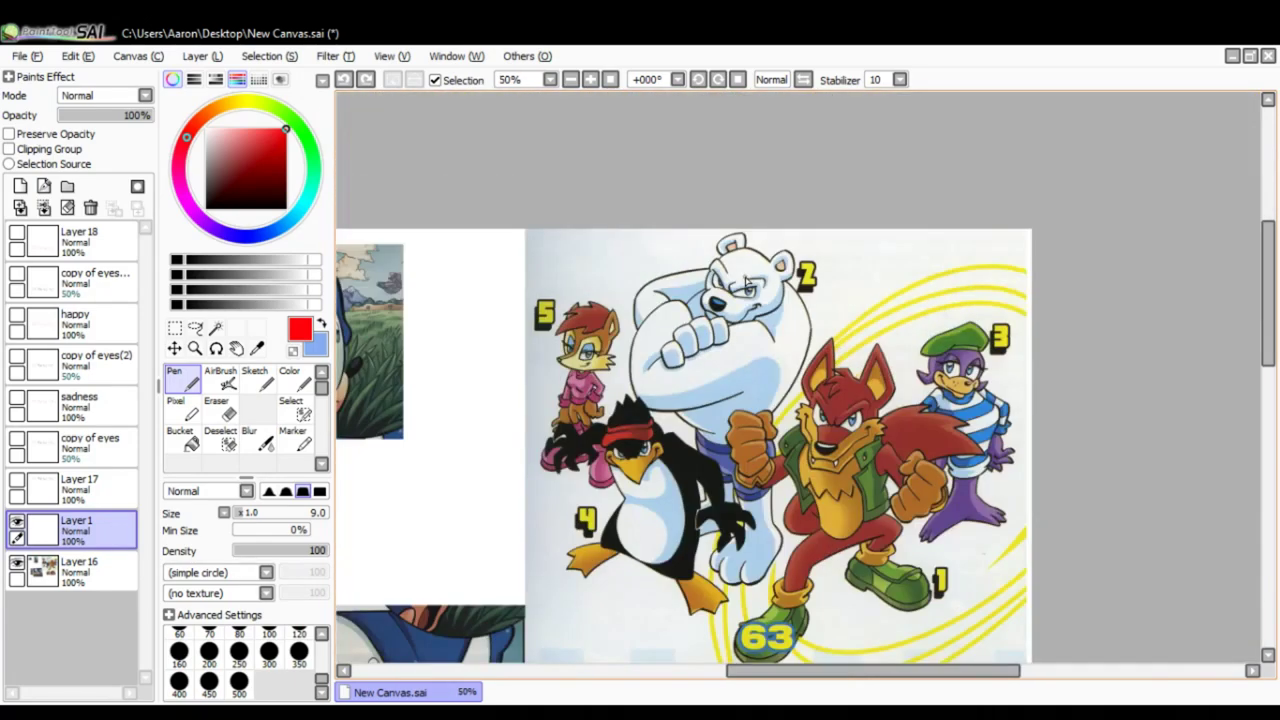
left_click_drag(714, 445, 658, 376)
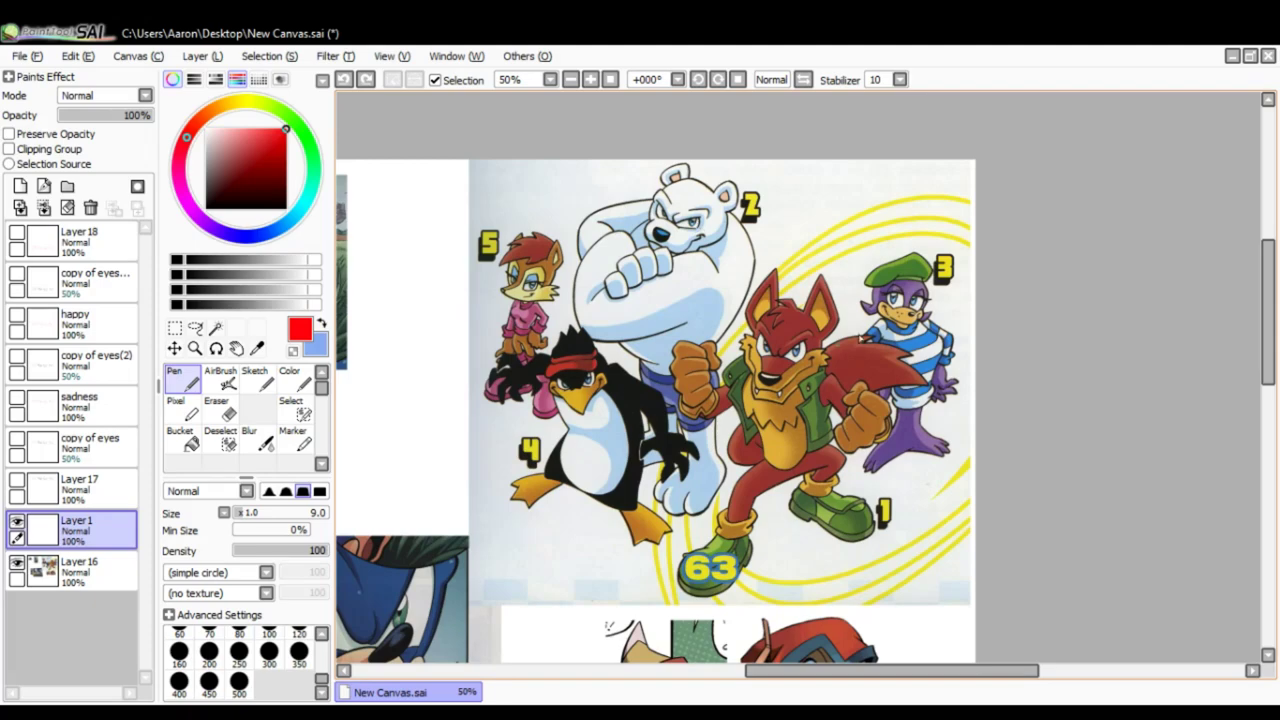
left_click_drag(686, 451, 804, 336)
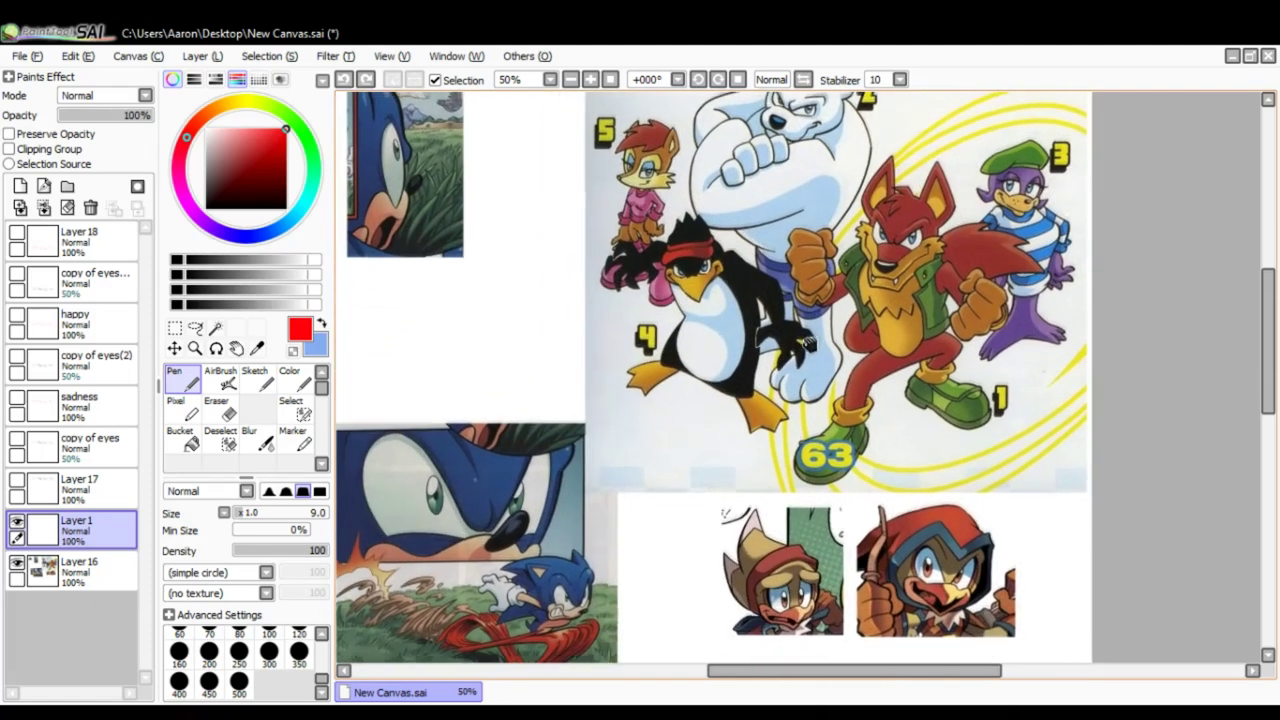
left_click_drag(718, 430, 806, 385)
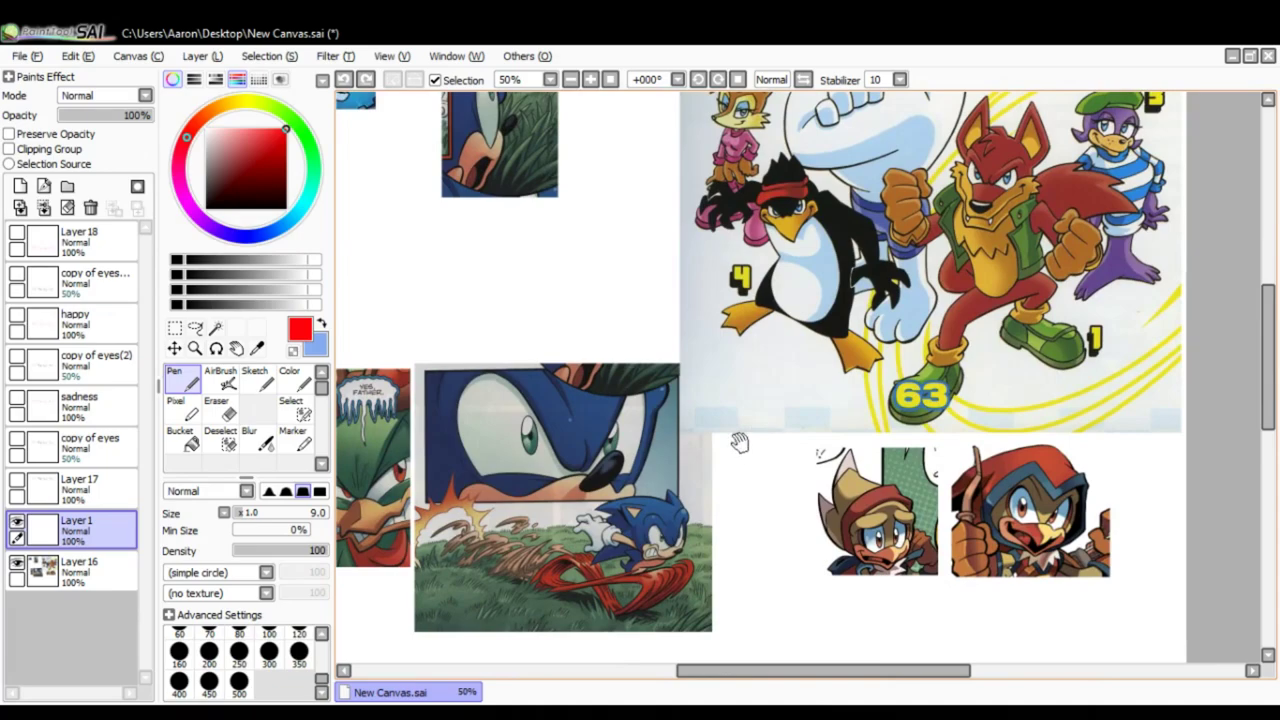
left_click_drag(737, 443, 815, 442)
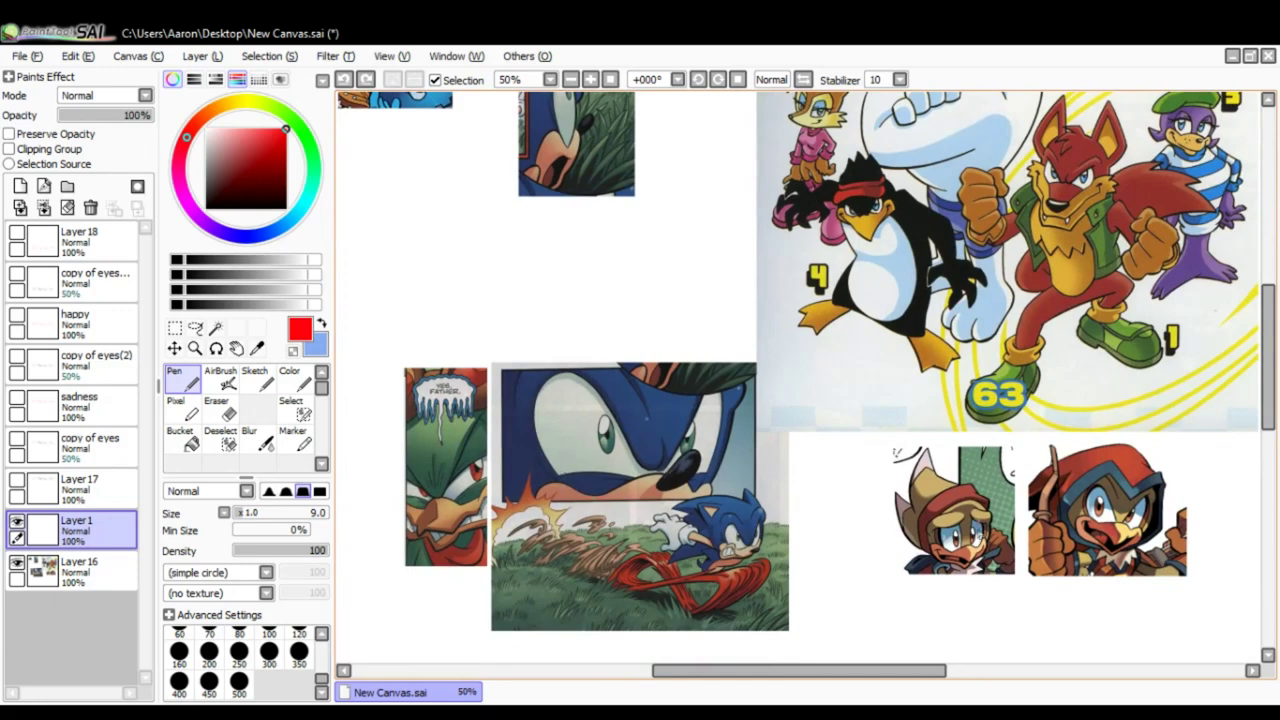
left_click_drag(1107, 515, 972, 459)
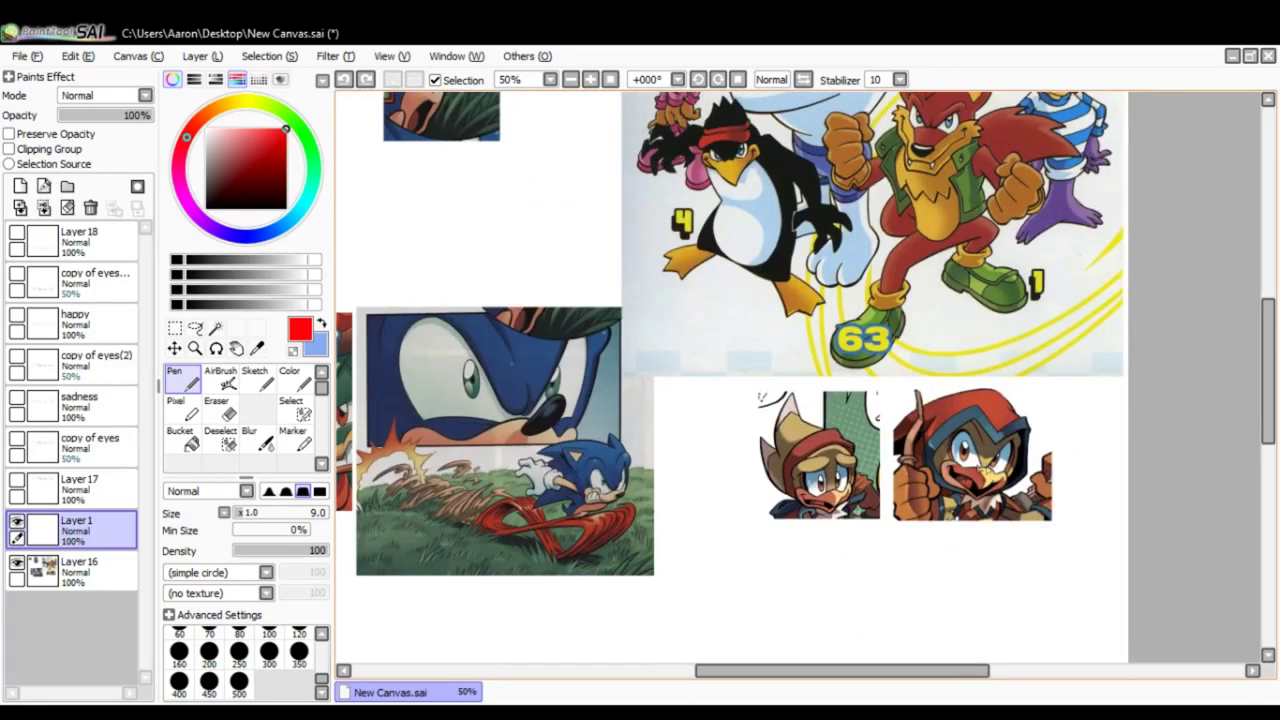
key("ctrl+z")
scroll(955, 466, "down", 1)
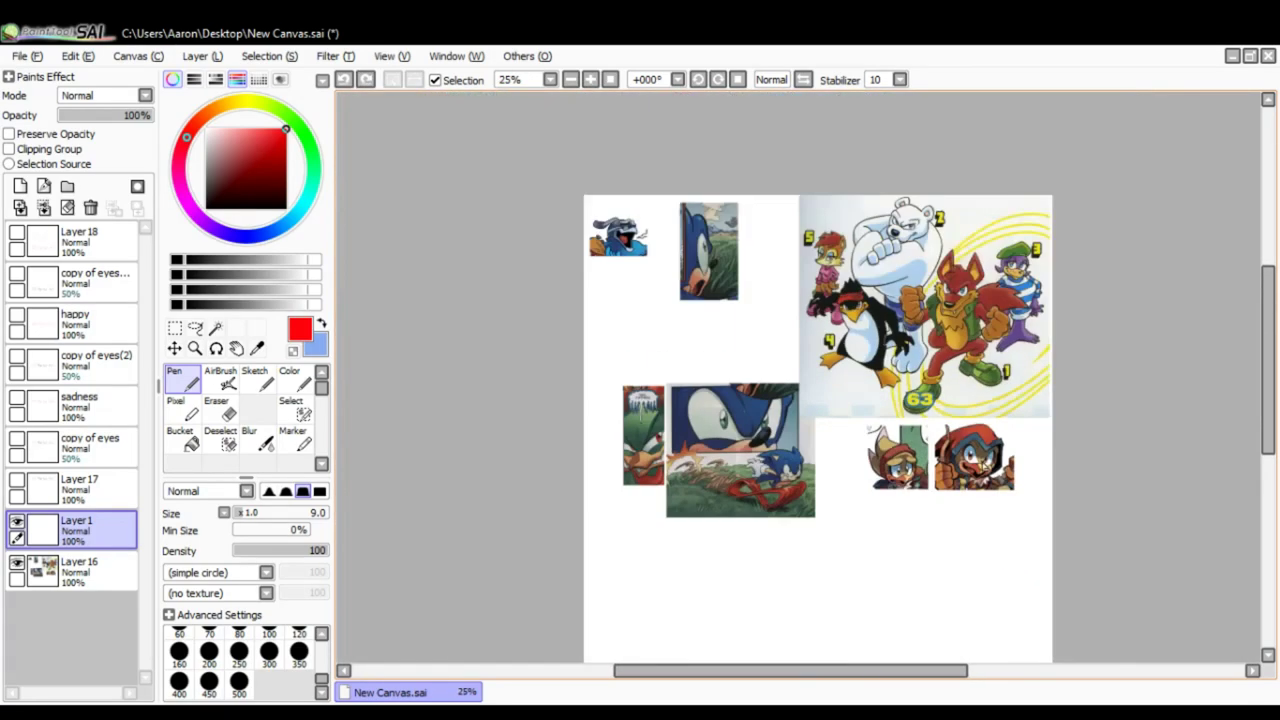
scroll(972, 467, "up", 3)
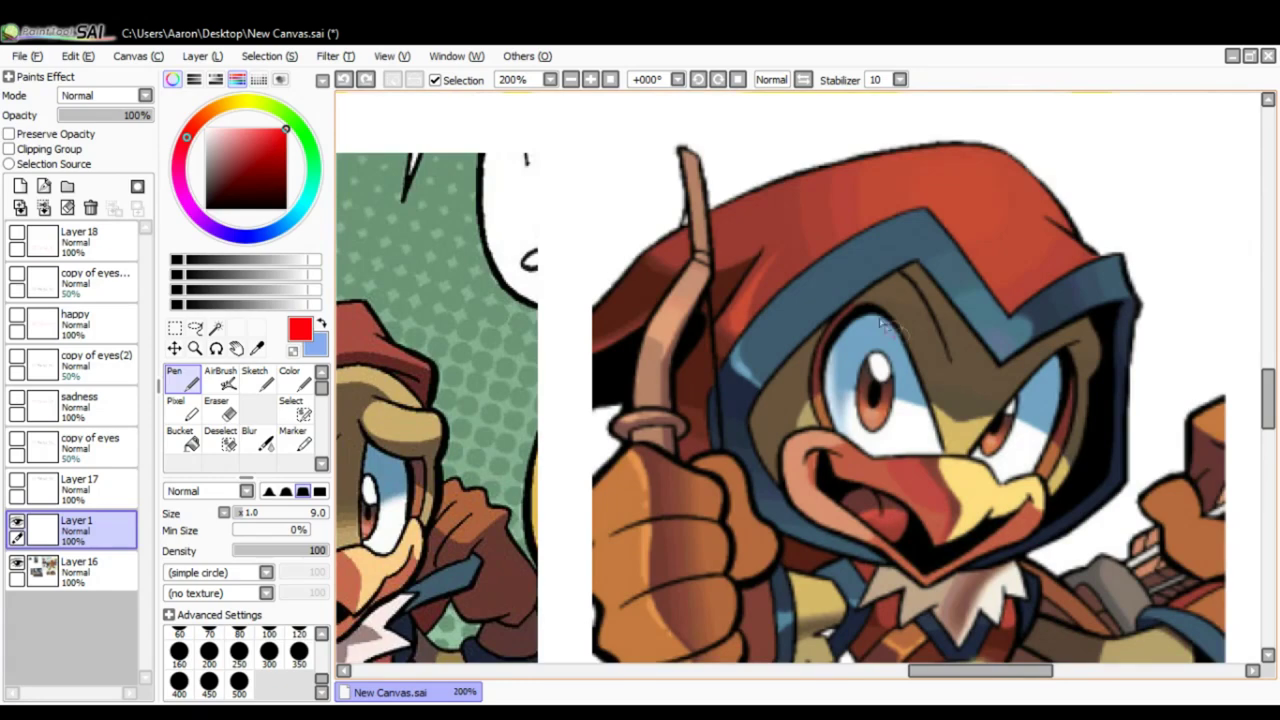
- Mark the space between the eyes on both hooded birds in red, closing the worried bird's outline across the brow
mouse_move(880, 320)
left_mouse_down()
mouse_move(962, 478)
mouse_move(1075, 330)
left_mouse_up()
key("ctrl+z")
left_click_drag(737, 425, 1017, 345)
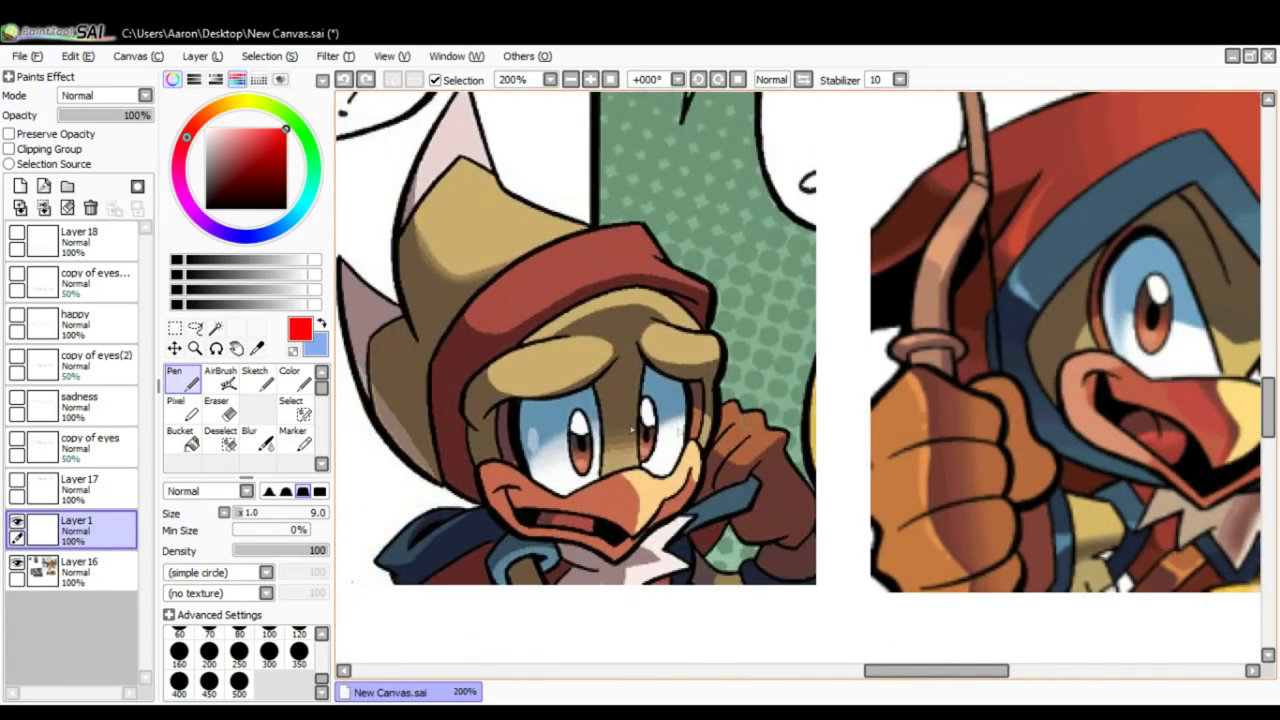
mouse_move(593, 383)
left_mouse_down()
mouse_move(604, 489)
mouse_move(638, 463)
mouse_move(650, 352)
left_mouse_up()
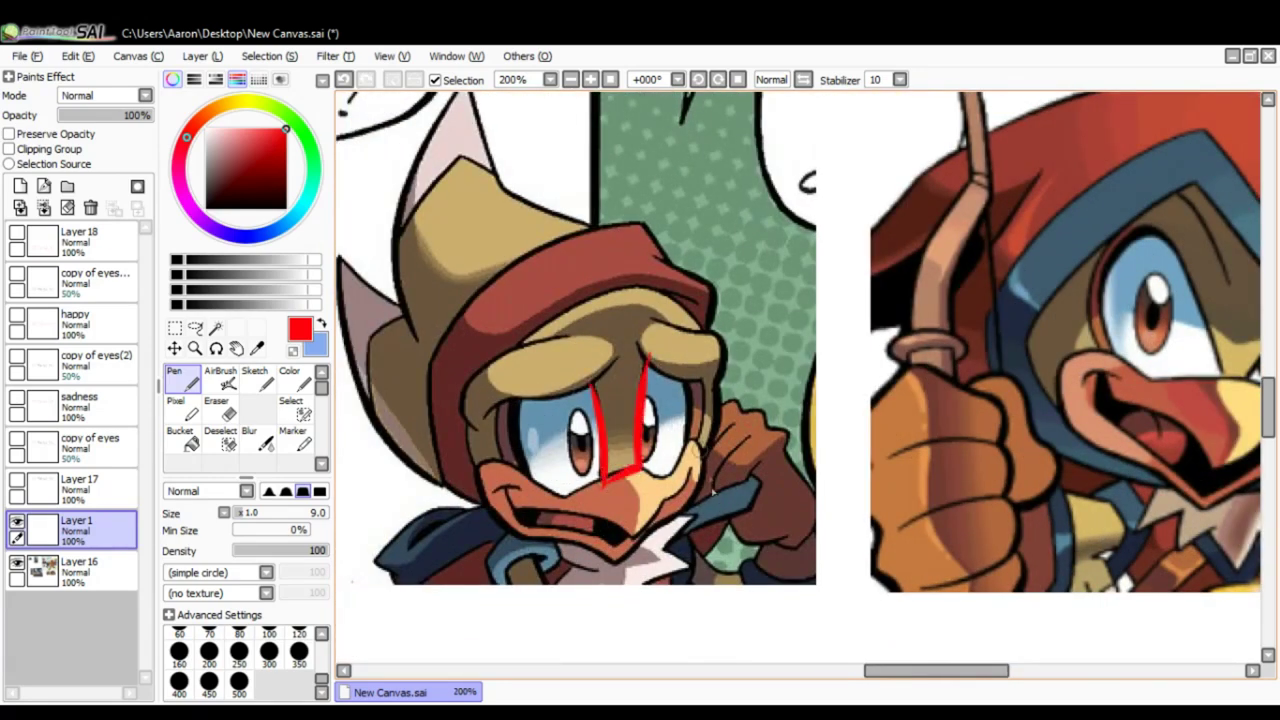
left_click_drag(944, 402, 772, 392)
mouse_move(997, 249)
left_mouse_down()
mouse_move(1052, 370)
mouse_move(1121, 279)
left_mouse_up()
left_click_drag(428, 374, 482, 357)
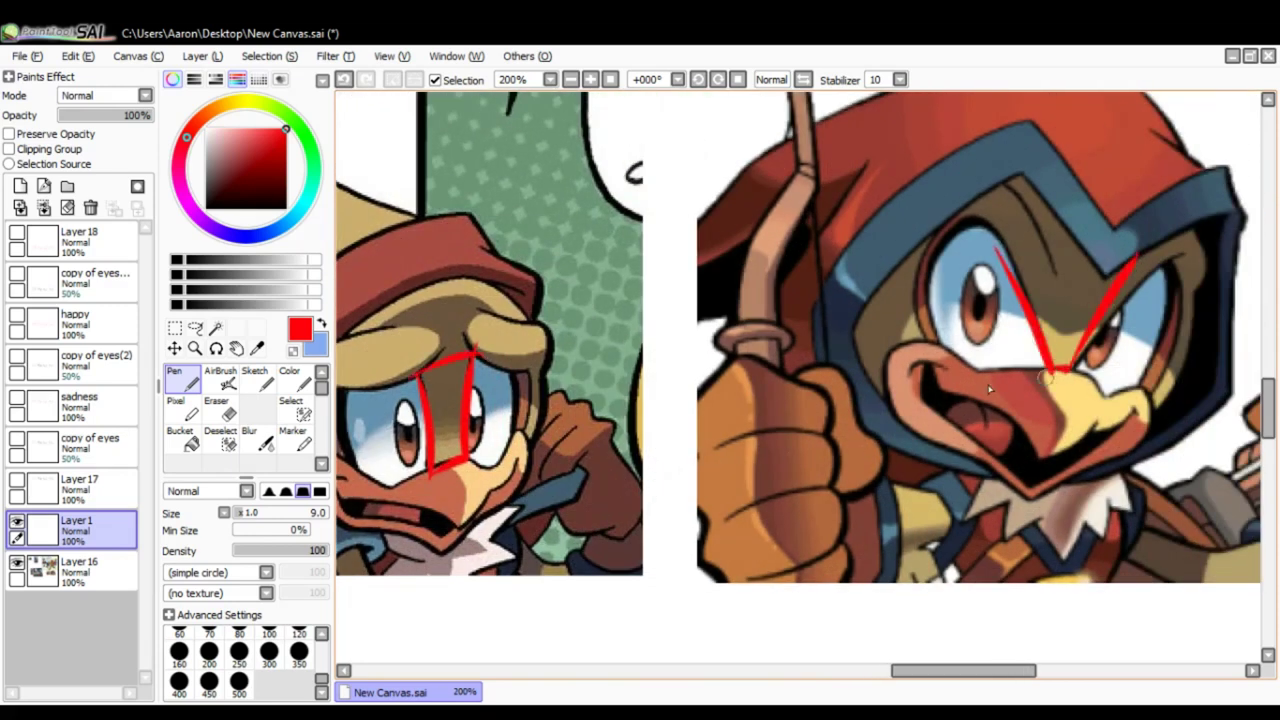
- Undo all the red marks between the eyes of the two hooded birds
left_click_drag(868, 412, 940, 430)
key("ctrl+z")
key("ctrl+z")
key("ctrl+z")
key("ctrl+z")
key("ctrl+z")
key("ctrl+z")
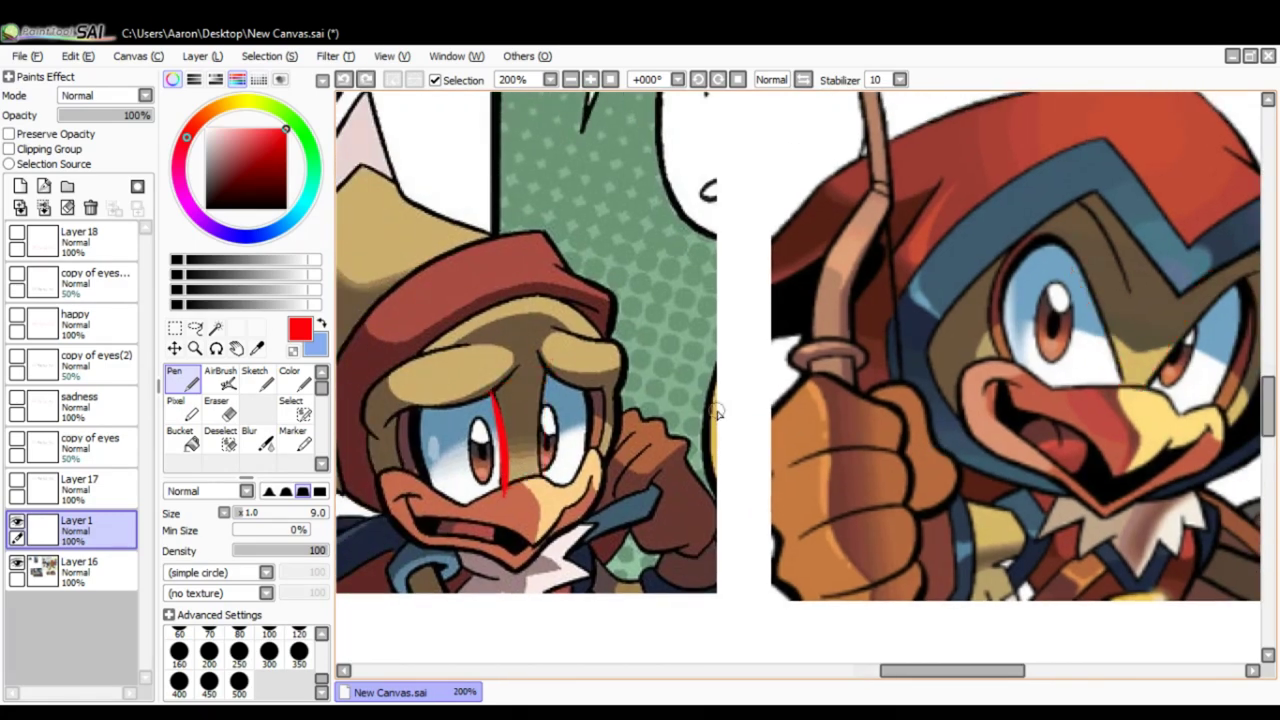
- Hide Layer1 and the Layer16 references, and show the Layer17 row of black eye sketches
scroll(716, 402, "down", 6)
scroll(614, 315, "up", 1)
scroll(614, 315, "up", 1)
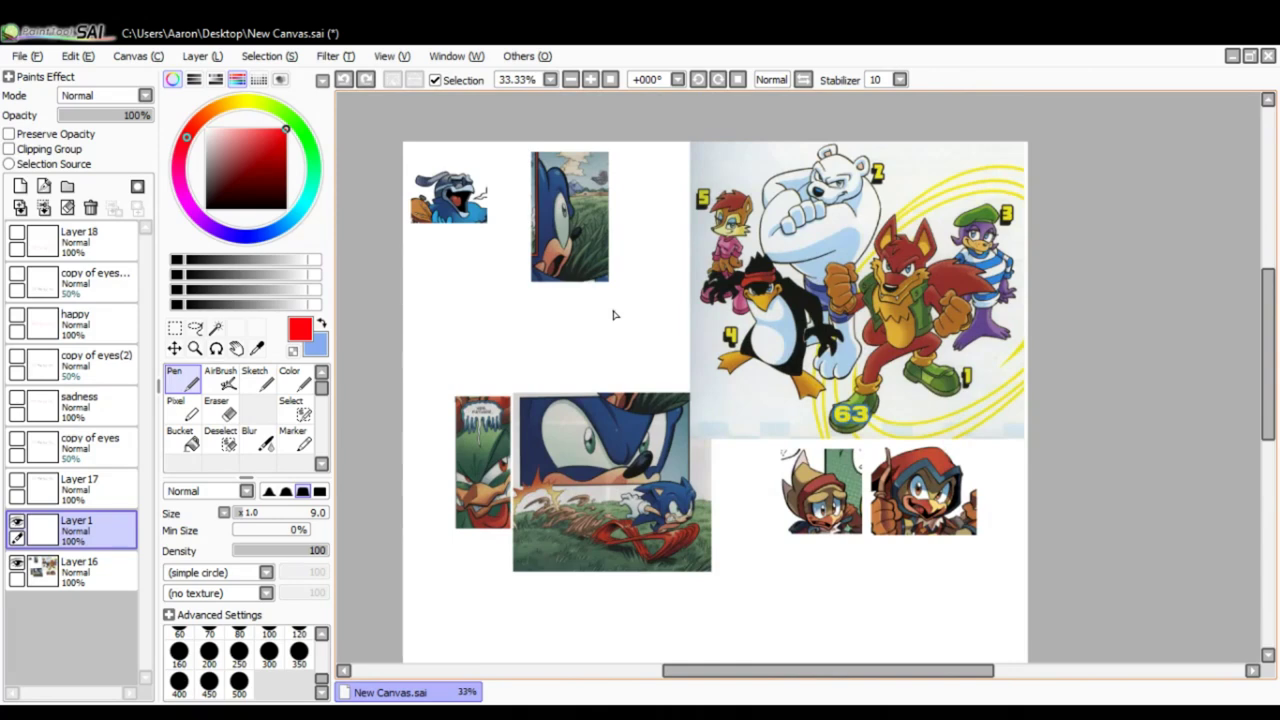
left_click(17, 521)
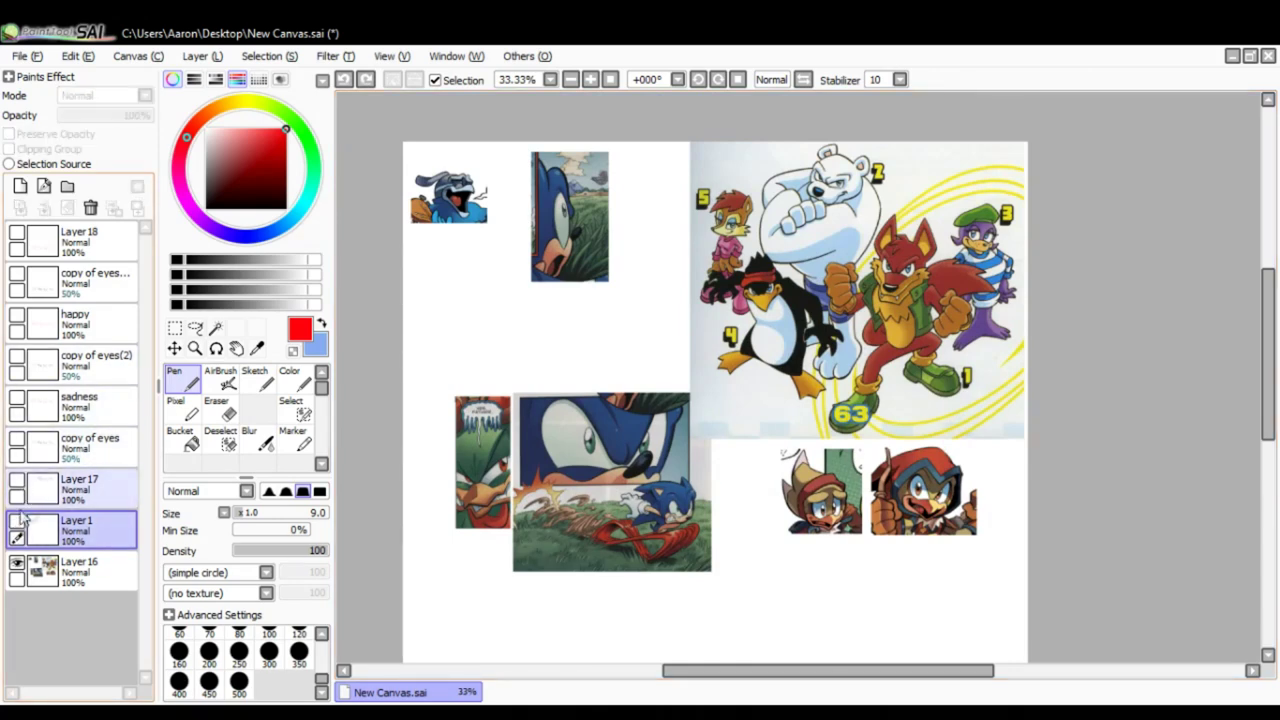
left_click(17, 563)
left_click(17, 480)
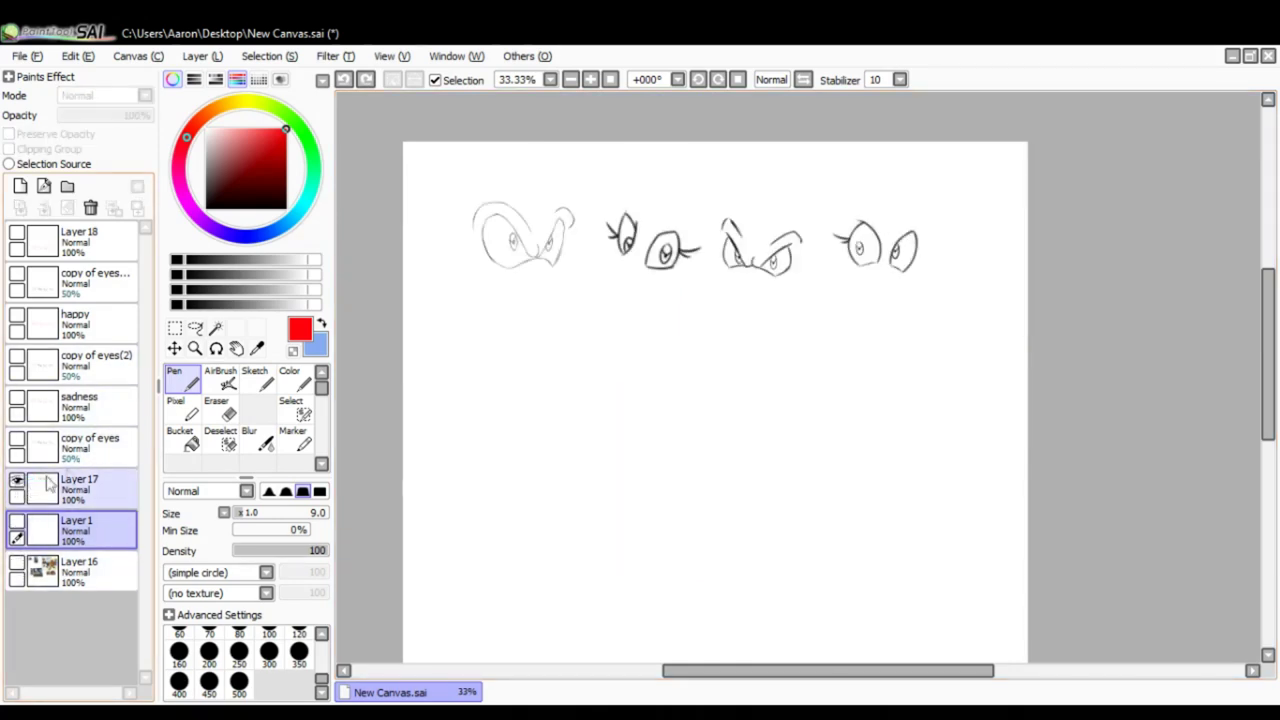
left_click_drag(573, 294, 583, 316)
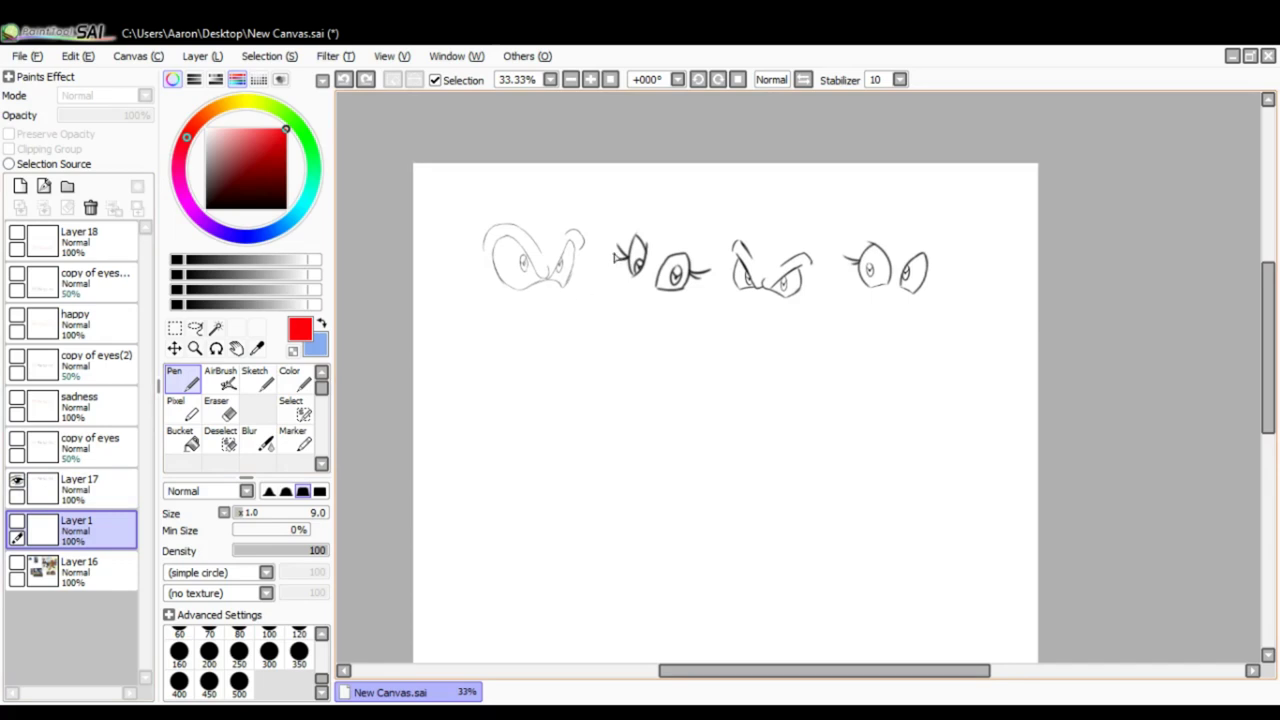
scroll(632, 257, "up", 1)
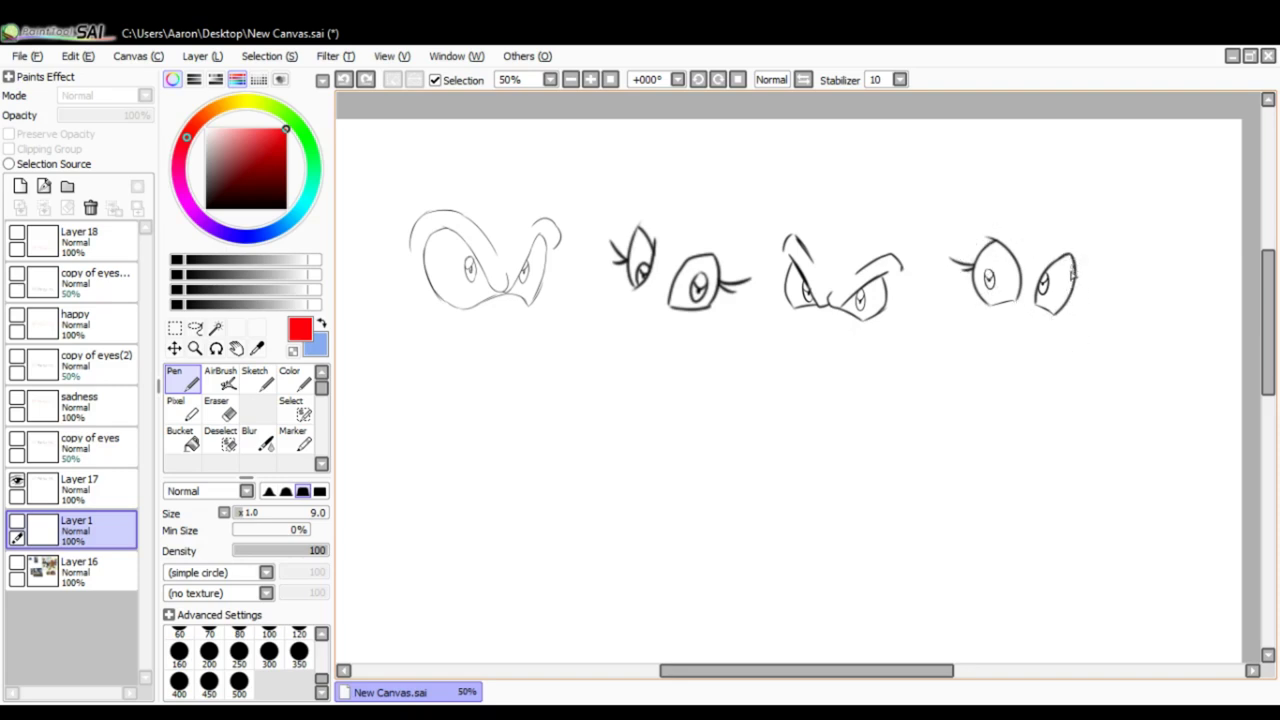
- Show the faded "copy of eyes" layer beneath the black eye sketches, keeping Layer17 displayed
left_click(1046, 312)
left_click(17, 480)
left_click(17, 480)
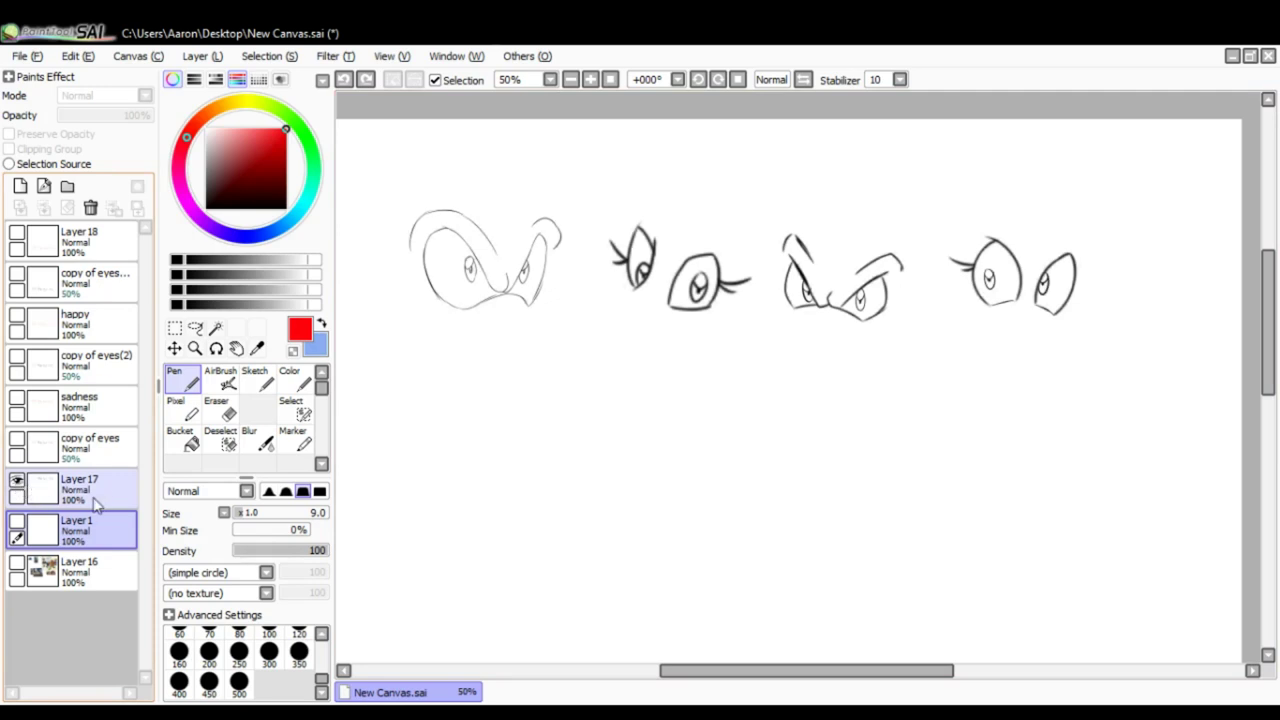
left_click(17, 438)
left_click_drag(580, 431, 585, 374)
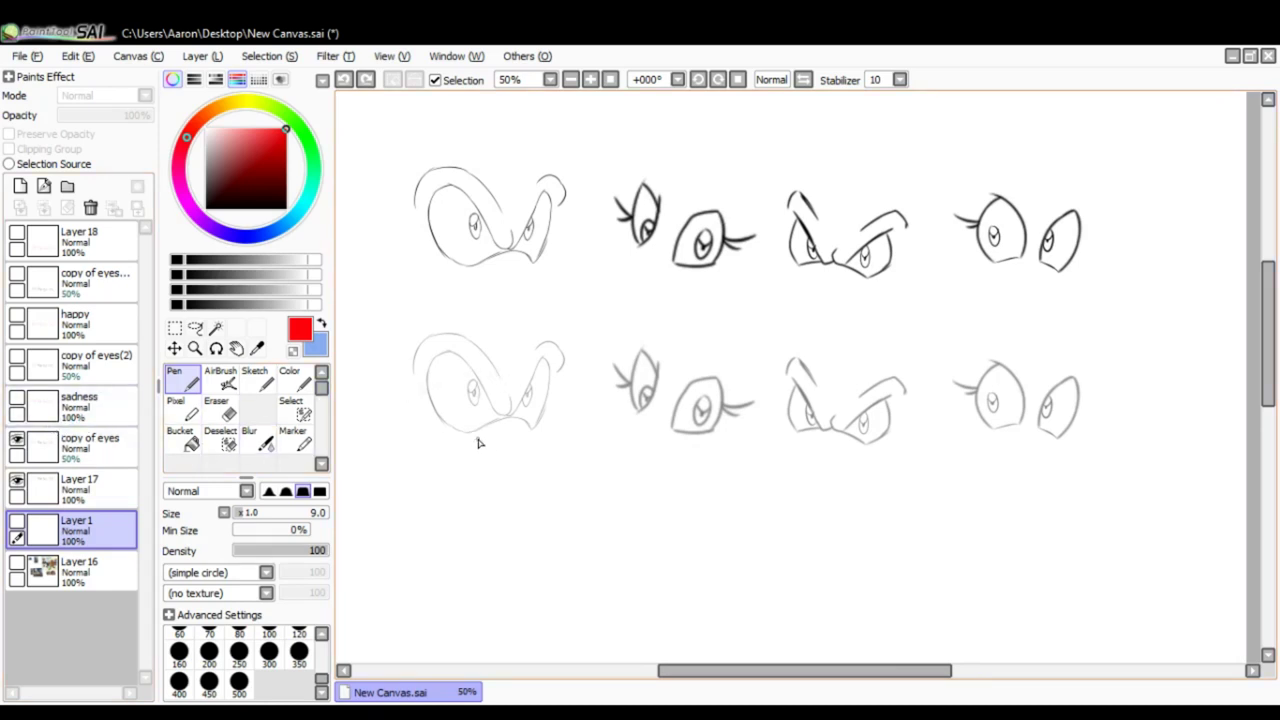
- Show the "sadness" layer with its red sad expressions over the faded eyes
left_click(17, 398)
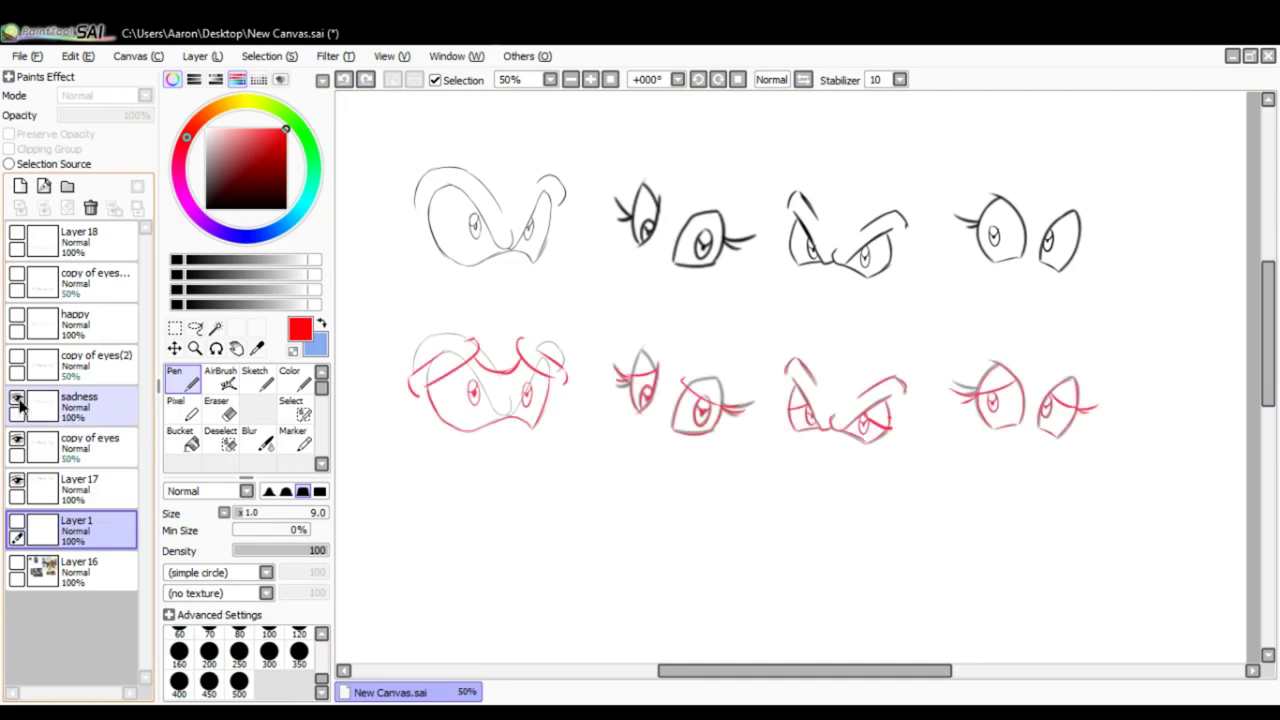
left_click_drag(580, 443, 580, 418)
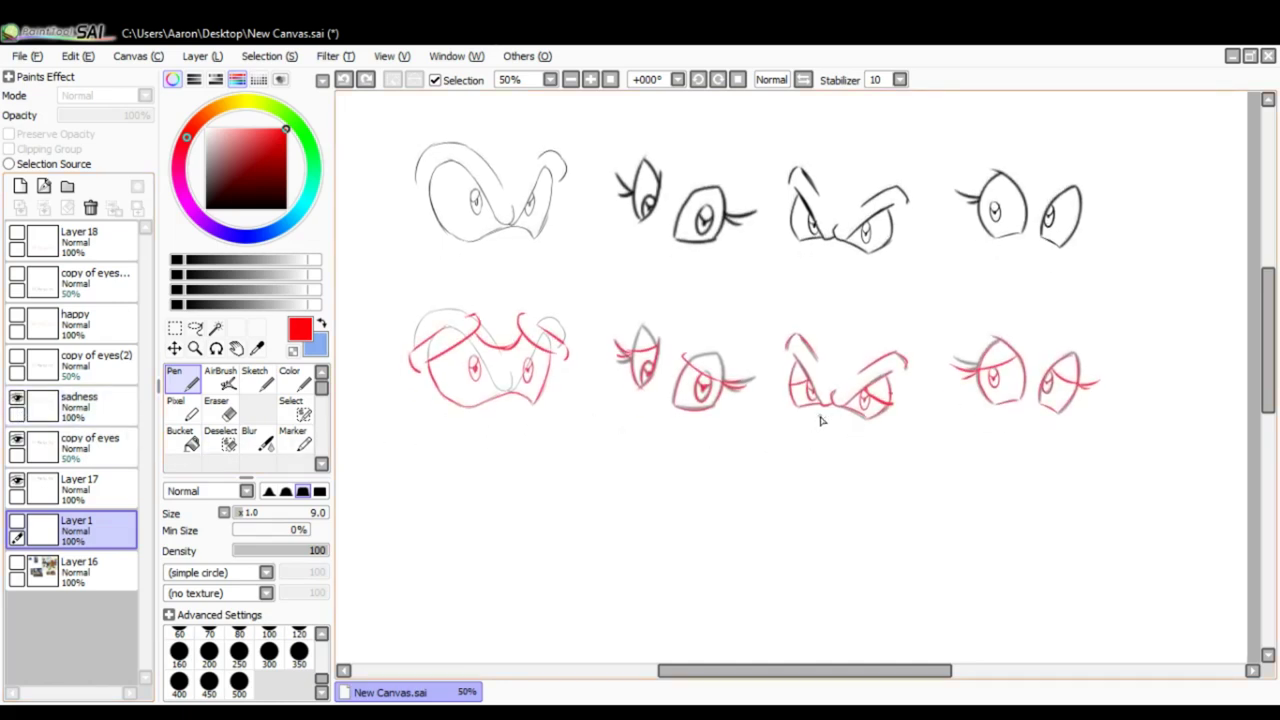
scroll(648, 376, "down", 1)
scroll(648, 376, "up", 1)
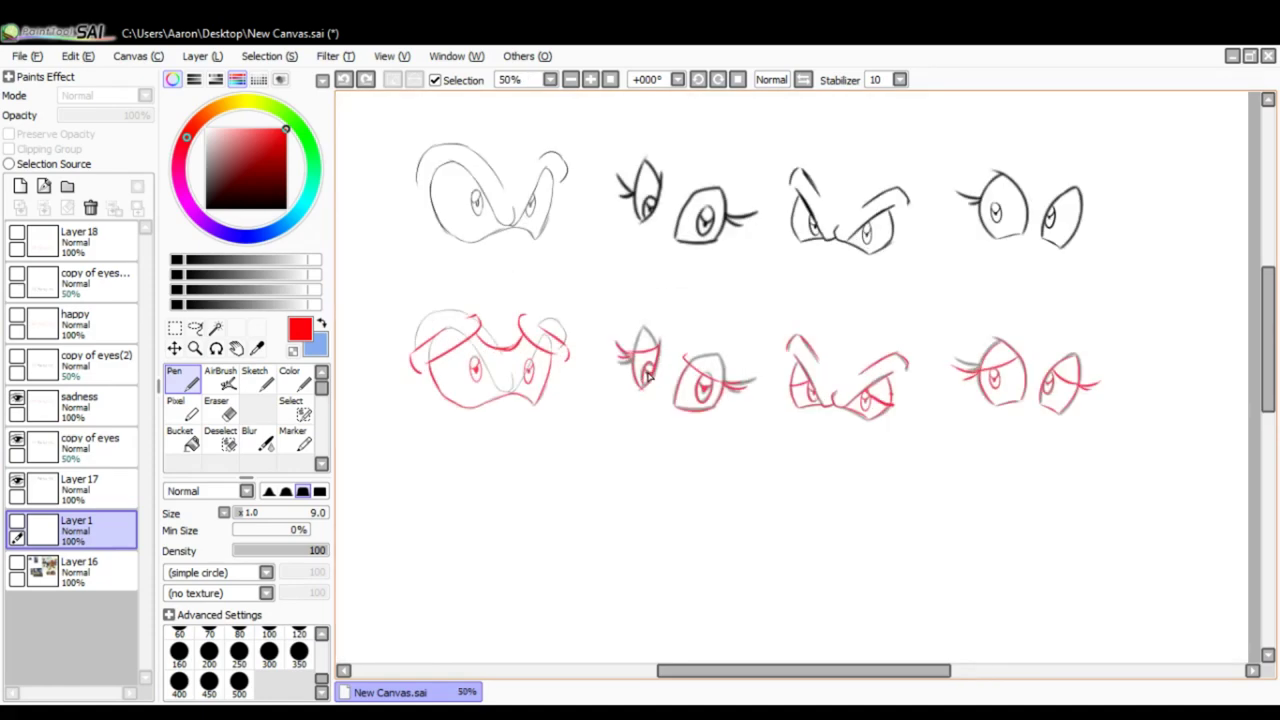
scroll(648, 377, "up", 1)
scroll(648, 376, "down", 1)
- Add a new layer directly above the "sadness" layer
left_click(629, 283)
left_click(92, 410)
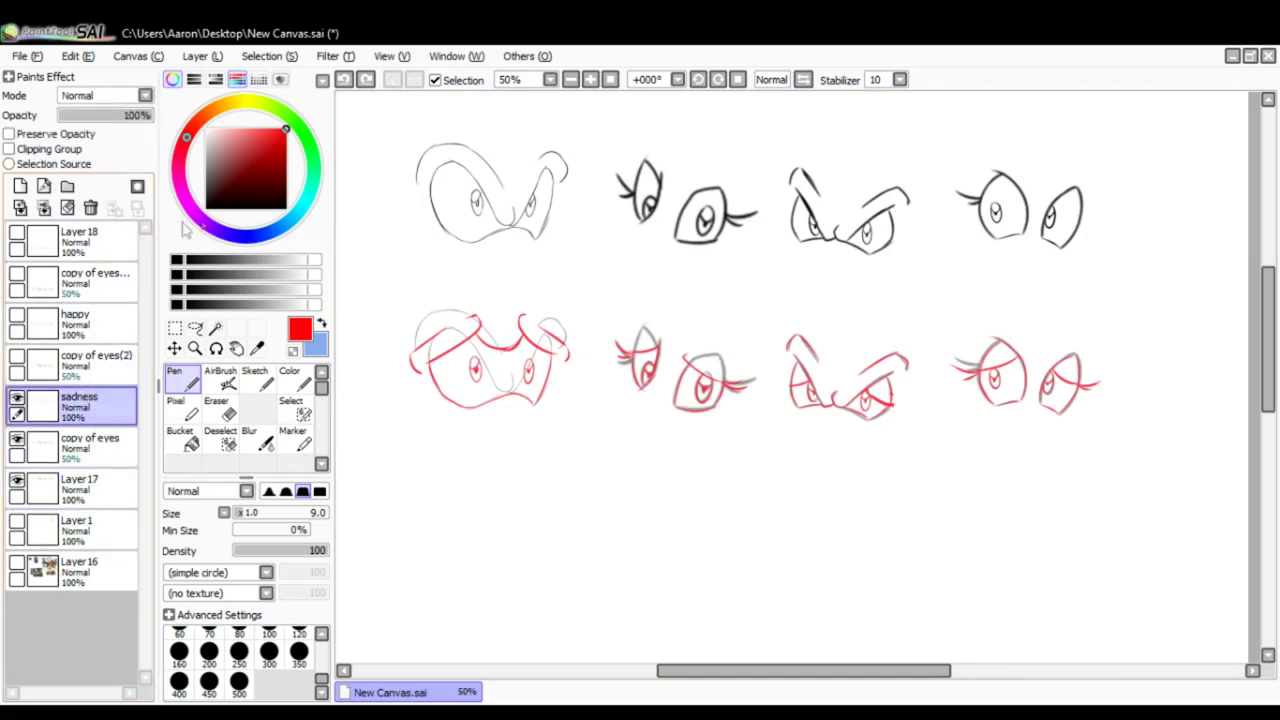
left_click(20, 186)
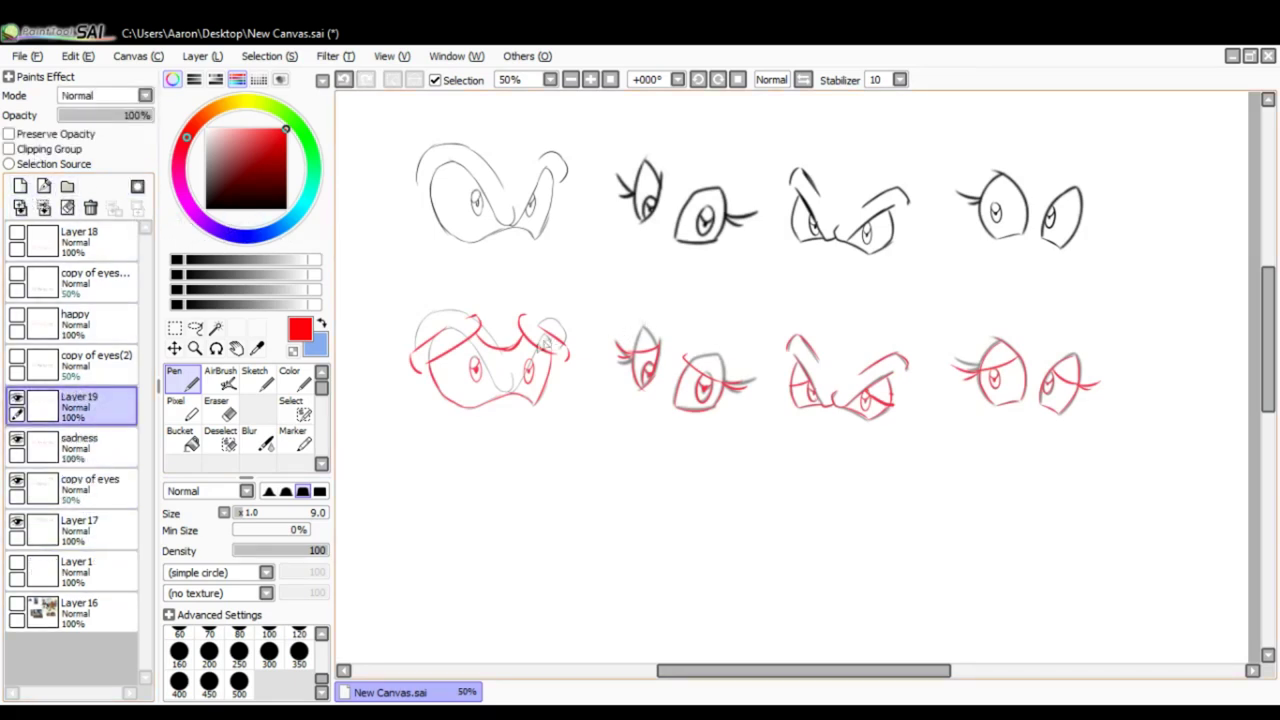
- Try a thick curved red eyelid stroke over each of the first pair's sad eyes, and undo both
left_click_drag(521, 326, 572, 378)
left_click_drag(481, 342, 414, 390)
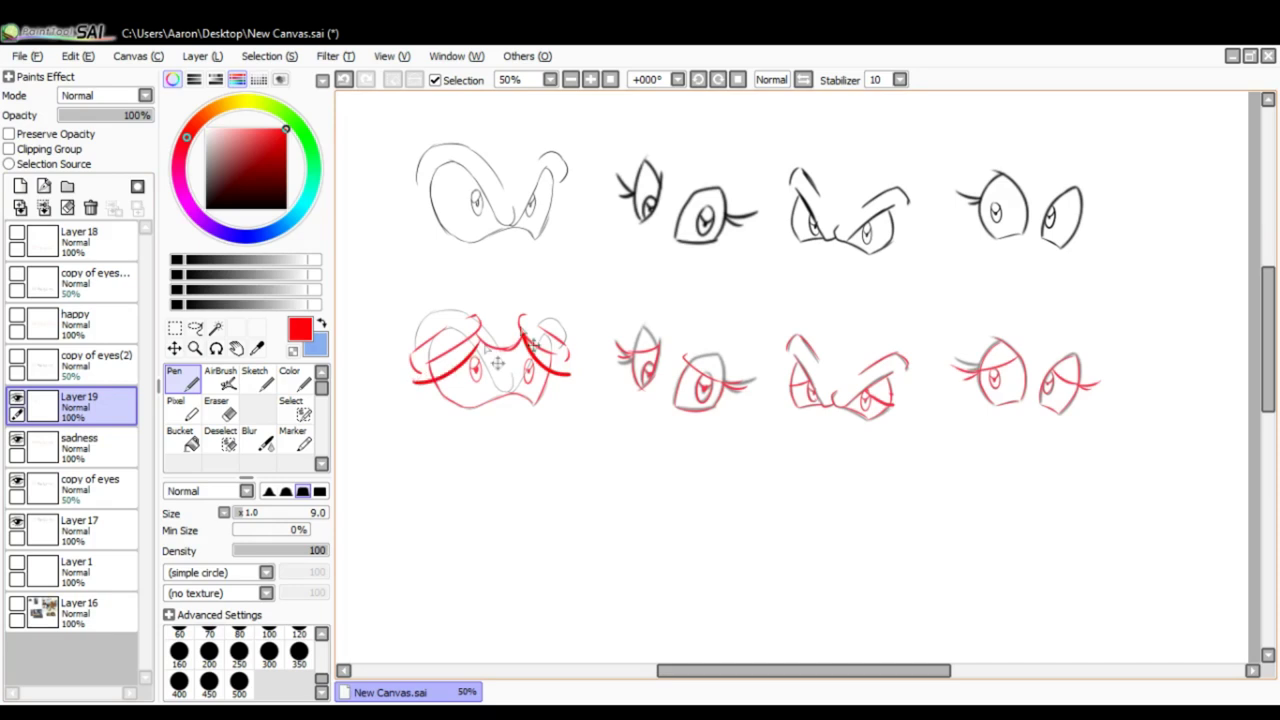
key("ctrl+z")
key("ctrl+z")
- Try mirrored, outward-drooping red curves in the gap between the two eye rows, and undo them
mouse_move(773, 263)
left_mouse_down()
mouse_move(829, 300)
mouse_move(833, 290)
left_mouse_up()
key("ctrl+z")
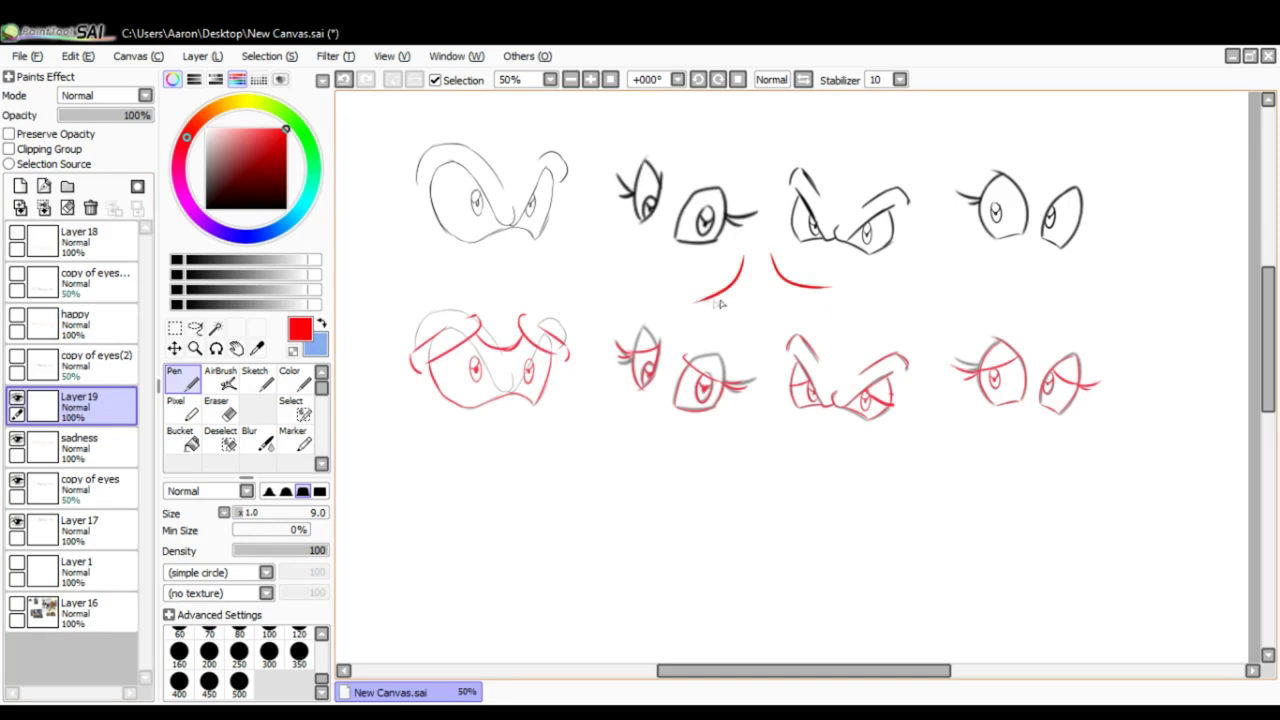
key("ctrl+z")
key("ctrl+z")
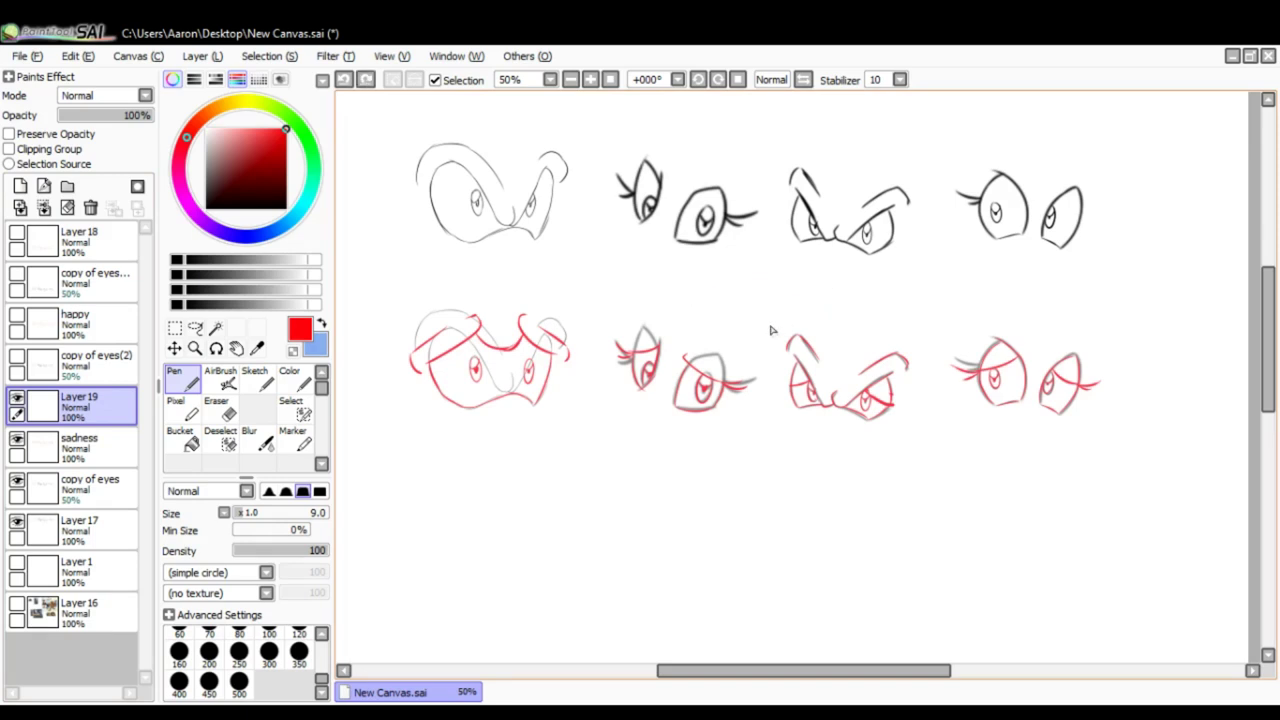
left_click_drag(768, 262, 840, 298)
key("ctrl+z")
- Try a red stroke along the drooping upper lid of the second pair's larger sad eye, and undo it
left_click_drag(821, 340, 806, 297)
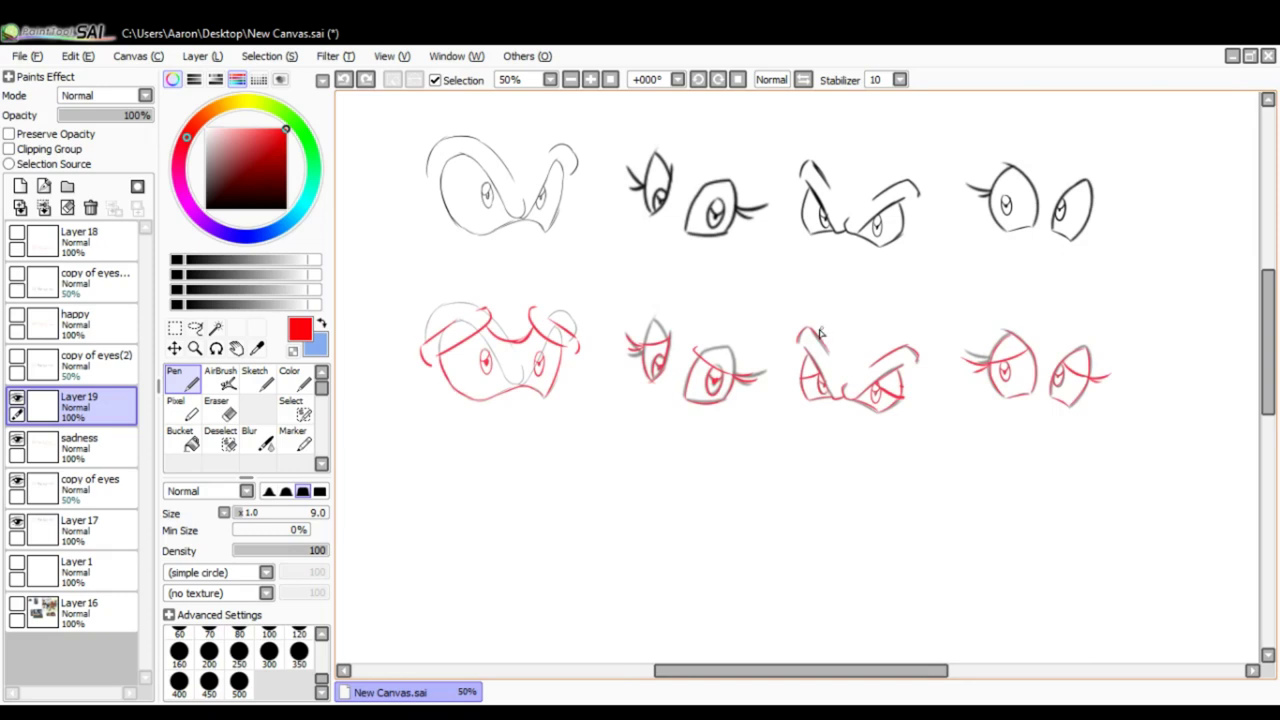
left_click_drag(694, 350, 762, 377)
key("ctrl+z")
left_click_drag(726, 402, 724, 380)
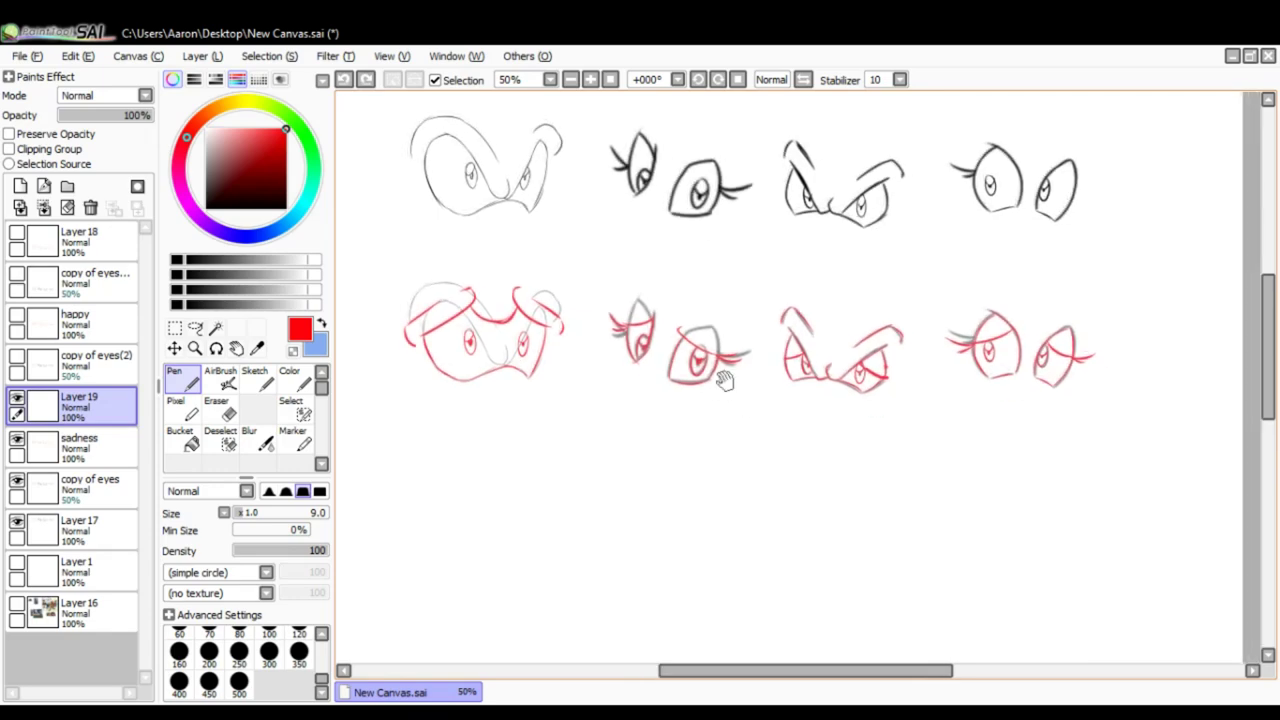
- Circle the nose bridge of the first sad eyes in red, and mark up from it to the brow crease and inner brows
scroll(352, 301, "up", 2)
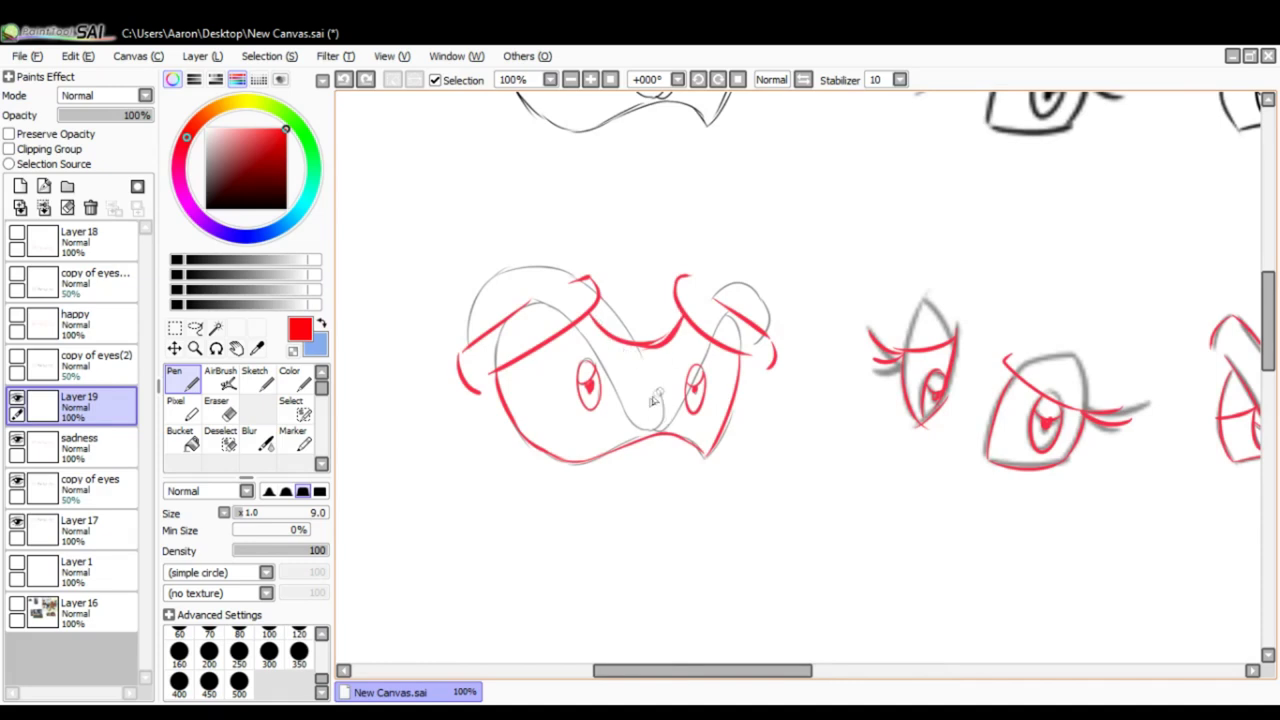
mouse_move(658, 392)
left_mouse_down()
mouse_move(636, 450)
mouse_move(664, 385)
mouse_move(656, 438)
mouse_move(683, 421)
left_mouse_up()
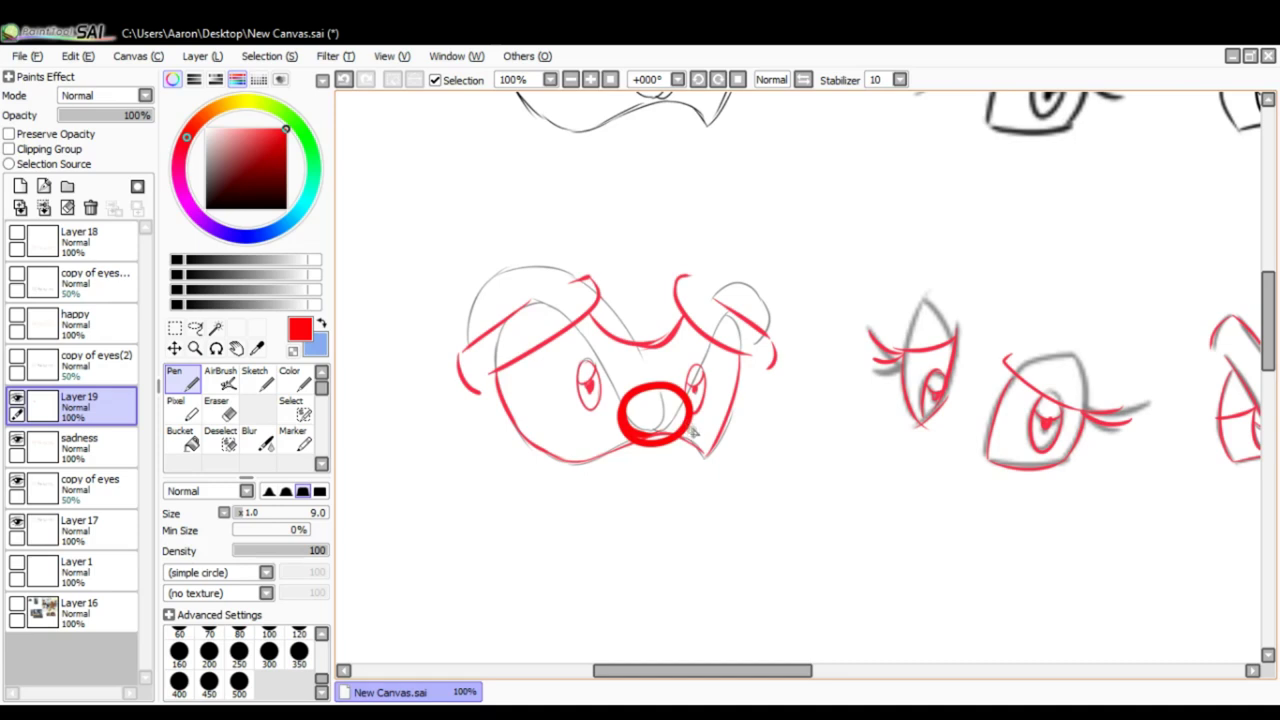
mouse_move(648, 392)
left_mouse_down()
mouse_move(641, 340)
mouse_move(658, 350)
left_mouse_up()
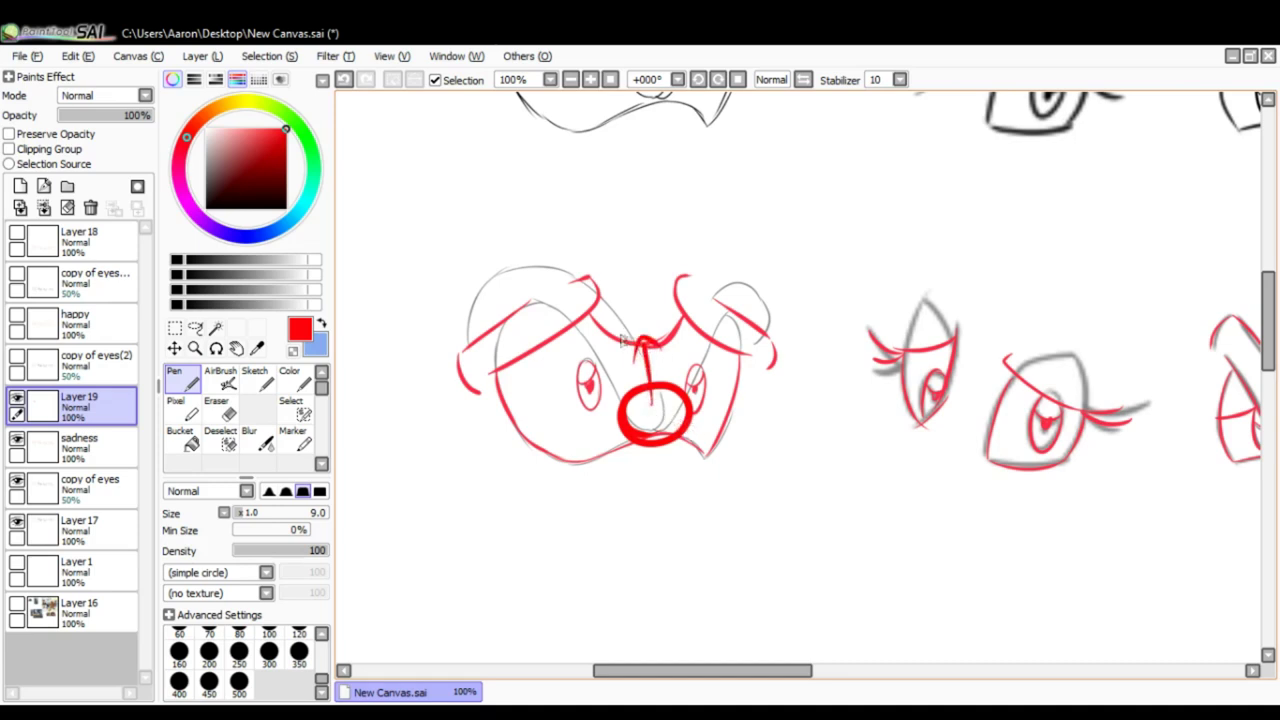
left_click_drag(587, 300, 658, 279)
- Undo the red nose-bridge circle and brow marks on the first sad eyes
key("ctrl+z")
key("ctrl+z")
key("ctrl+z")
key("ctrl+z")
key("ctrl+z")
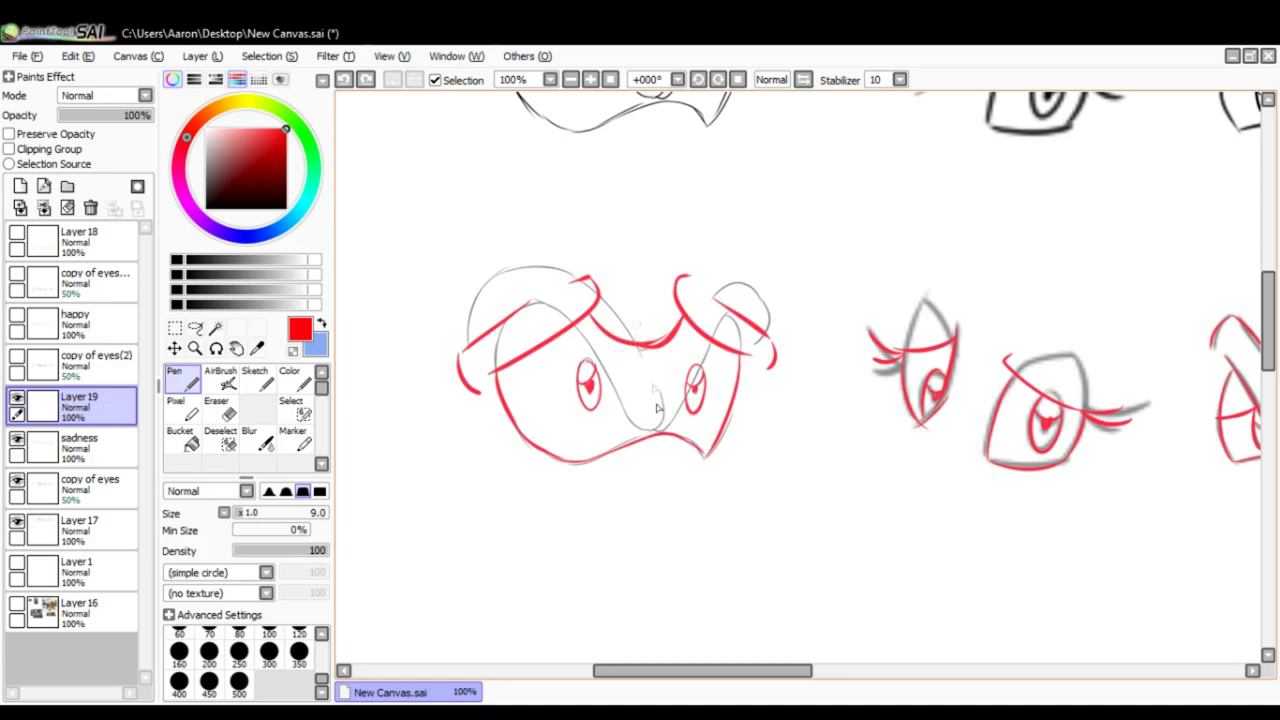
- Try a curved red stroke beneath the slanted upper lid of the first pair's larger eye, and undo it
left_click_drag(474, 370, 540, 356)
left_click_drag(597, 308, 492, 370)
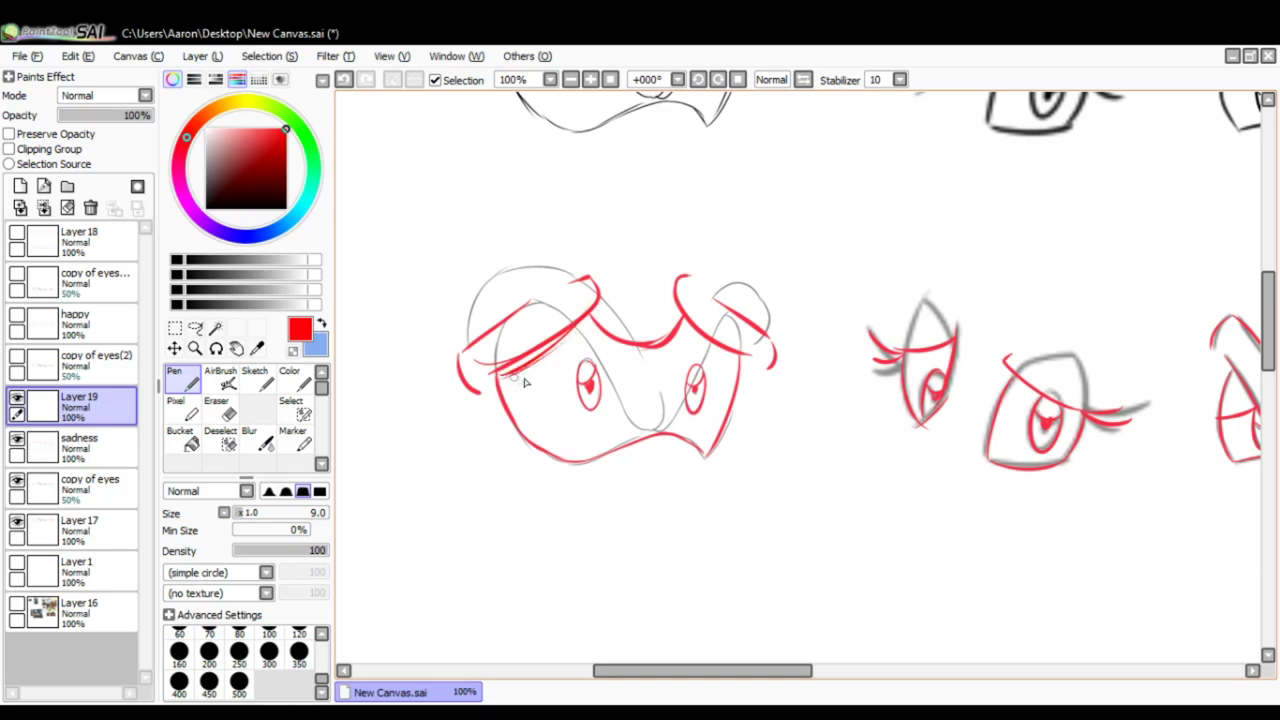
key("ctrl+z")
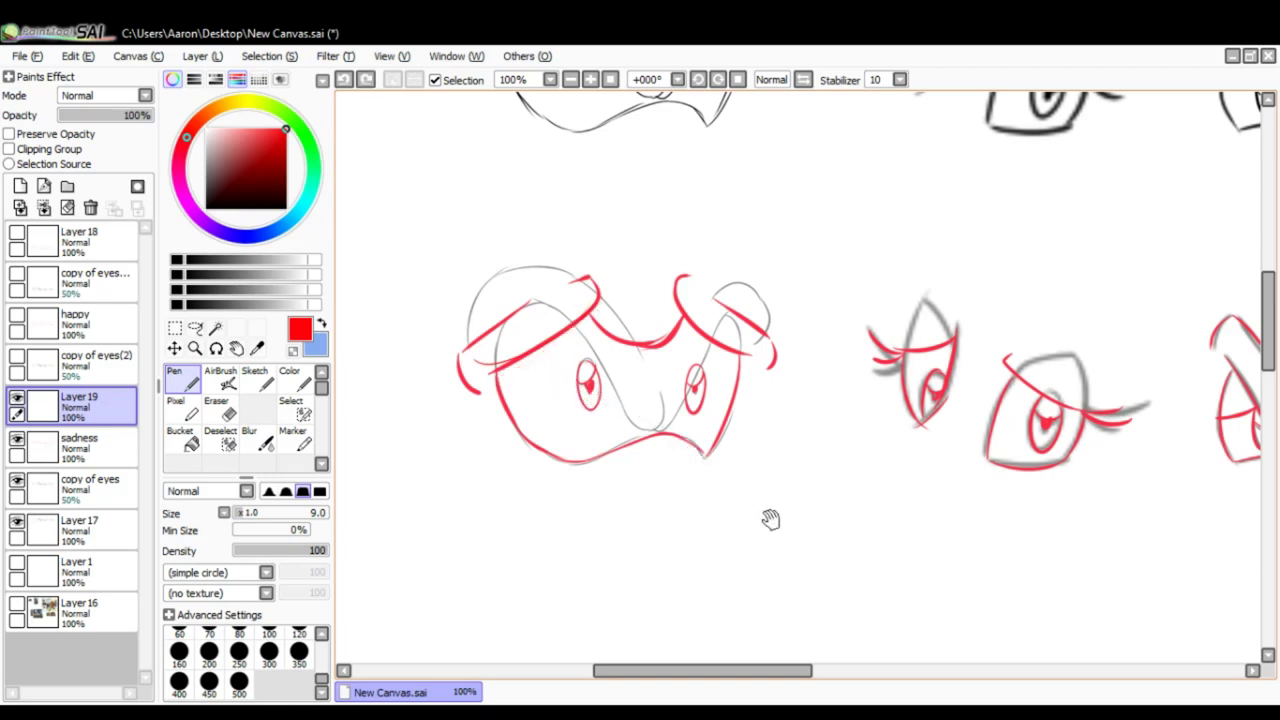
- Hide the "copy of eyes" layer beneath the red sad eyes
left_click_drag(968, 494, 749, 457)
mouse_move(906, 466)
left_mouse_down()
mouse_move(723, 443)
mouse_move(808, 454)
mouse_move(740, 443)
left_mouse_up()
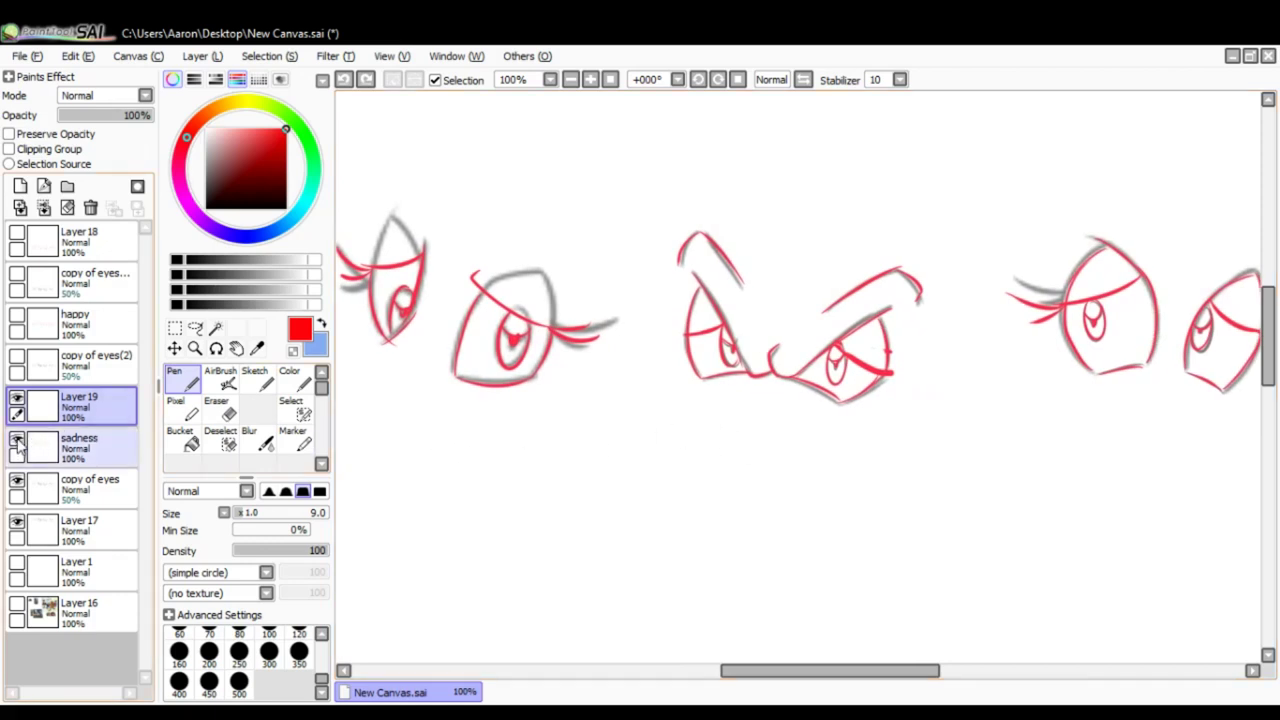
left_click(17, 481)
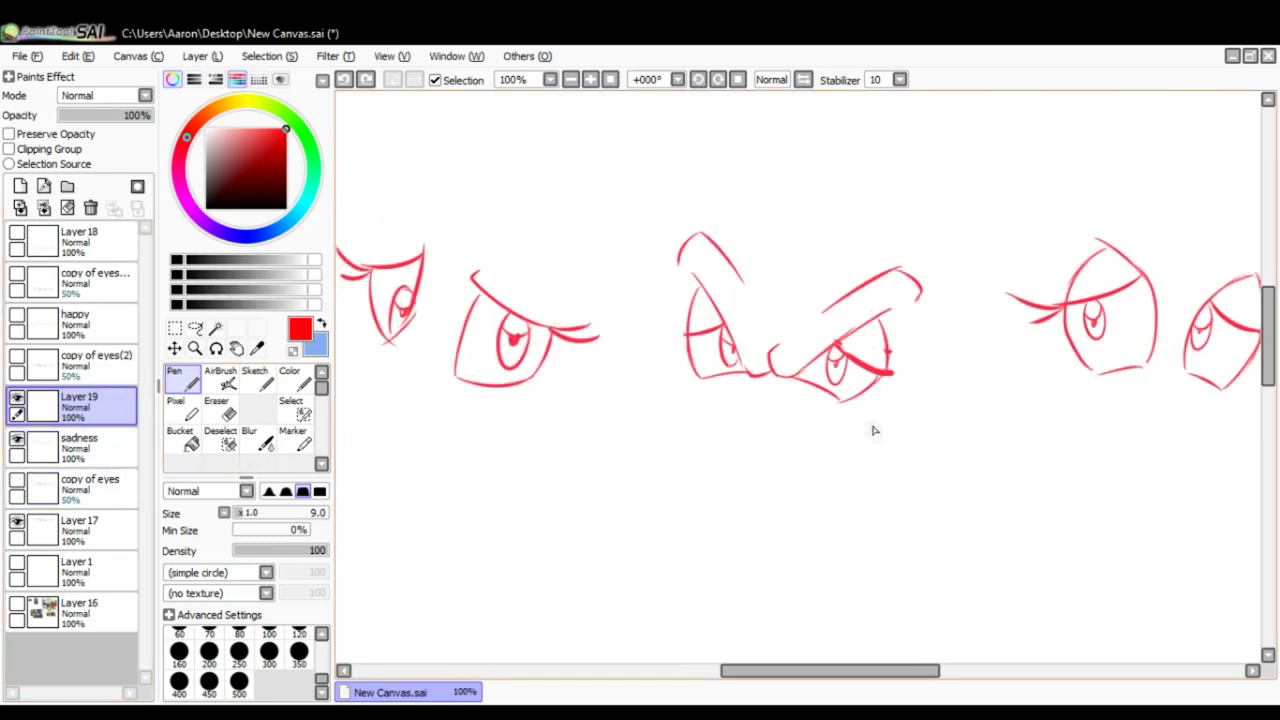
left_click_drag(873, 430, 785, 404)
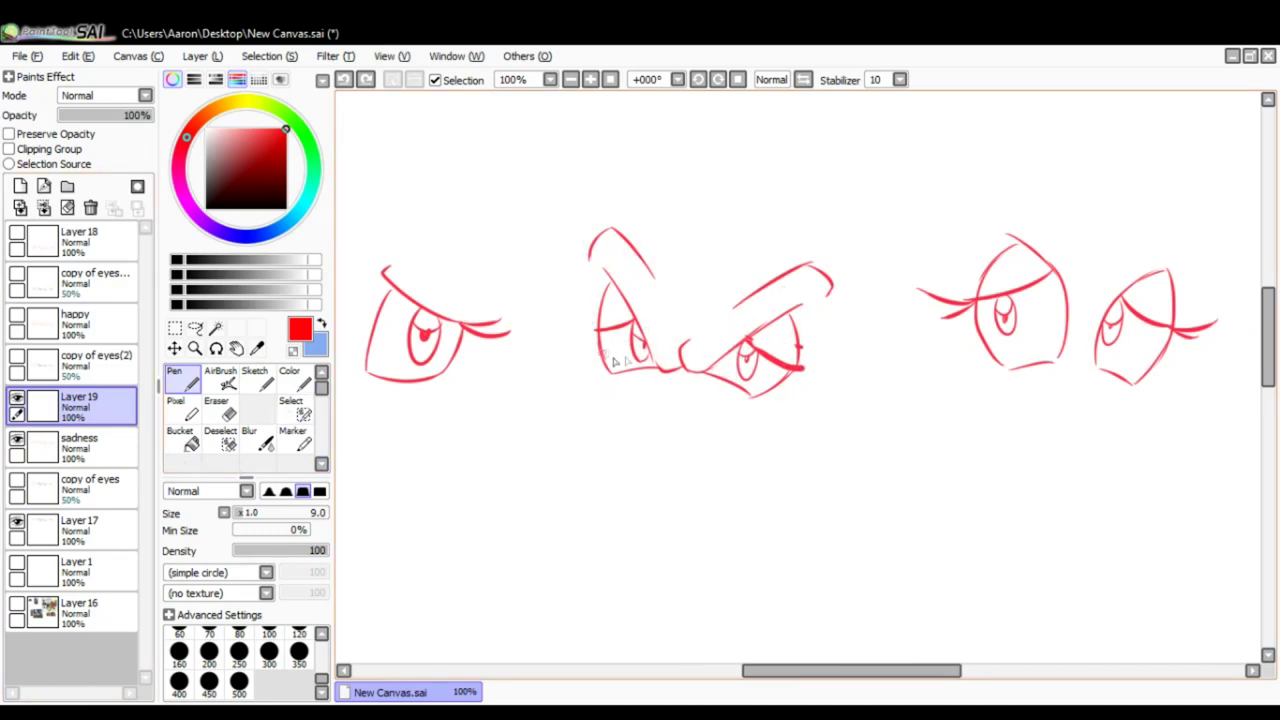
left_click_drag(846, 446, 680, 460)
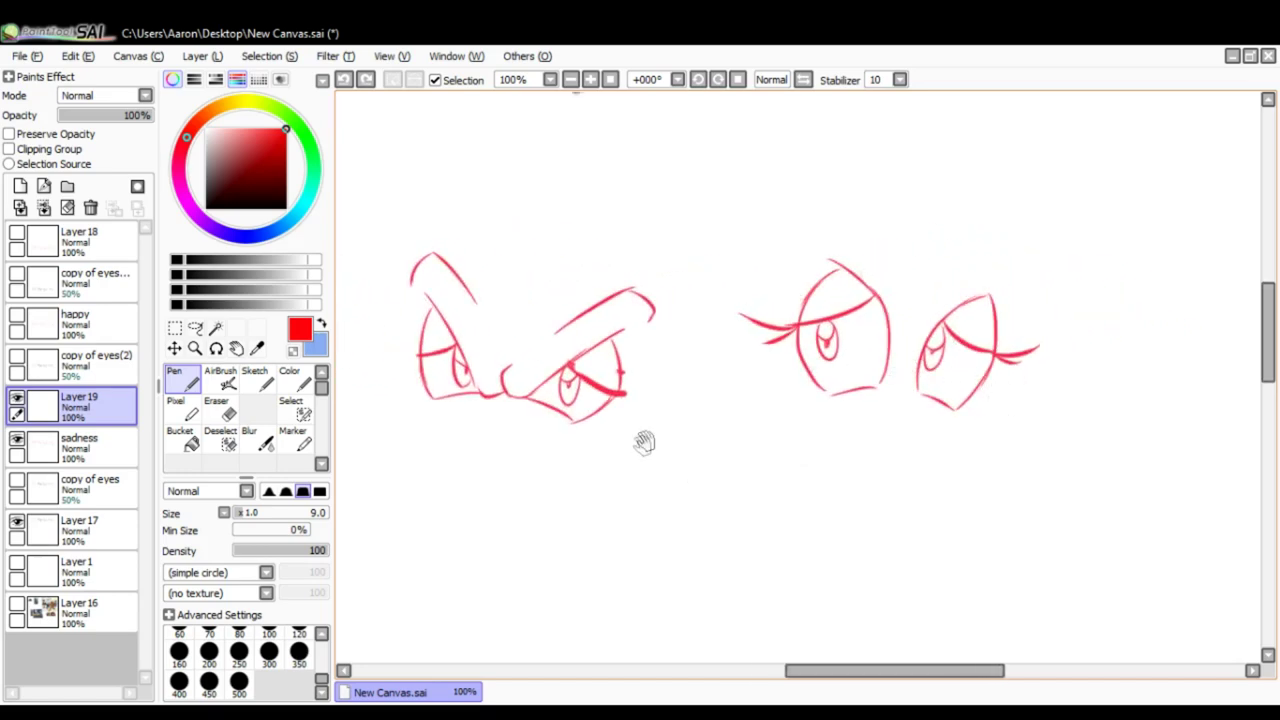
- Try red marks on the nose bridges of the original black first pair and its sad version, undoing each mark
left_click_drag(646, 443, 1020, 465)
left_click_drag(600, 400, 880, 416)
left_click_drag(734, 406, 810, 432)
left_click_drag(657, 165, 680, 371)
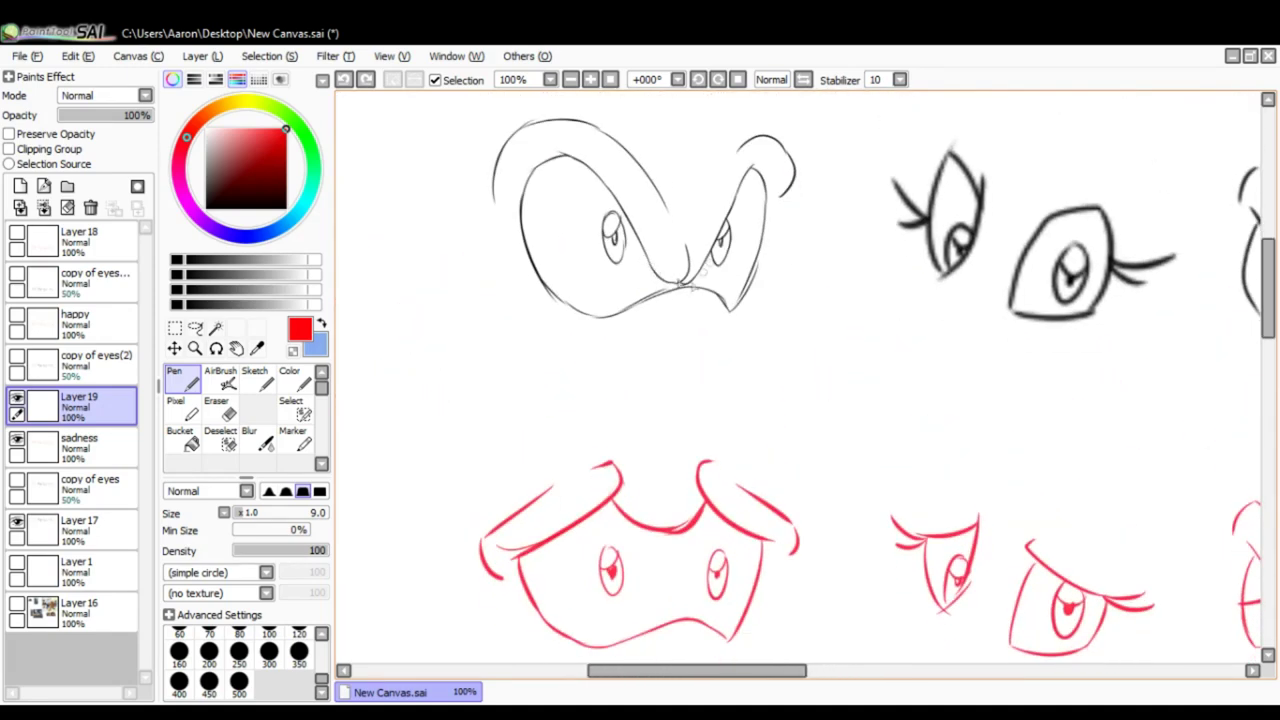
mouse_move(692, 229)
left_mouse_down()
mouse_move(632, 252)
mouse_move(690, 205)
left_mouse_up()
key("ctrl+z")
mouse_move(666, 598)
left_mouse_down()
mouse_move(662, 525)
mouse_move(672, 532)
left_mouse_up()
key("ctrl+z")
- Try a red stroke across the brow over the first sad pair's larger eye, and undo it
left_click_drag(791, 500, 783, 479)
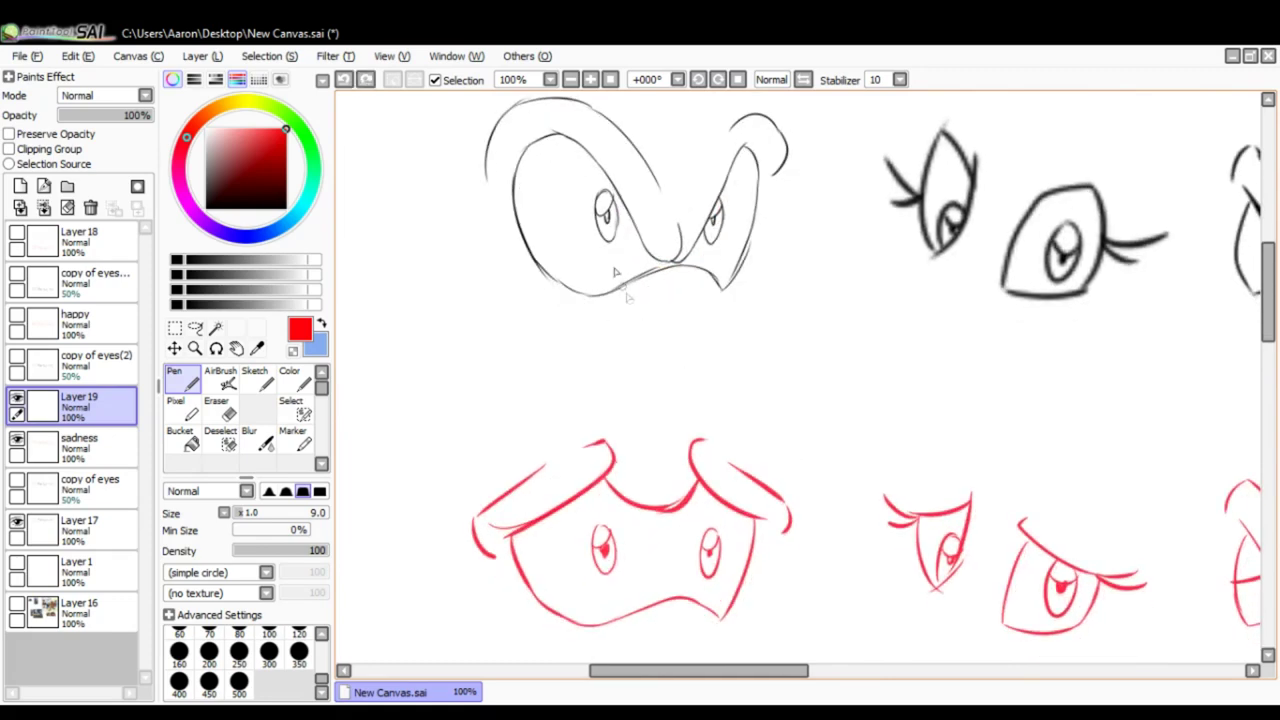
mouse_move(796, 537)
left_mouse_down()
mouse_move(727, 477)
mouse_move(658, 525)
left_mouse_up()
left_click_drag(786, 529, 571, 509)
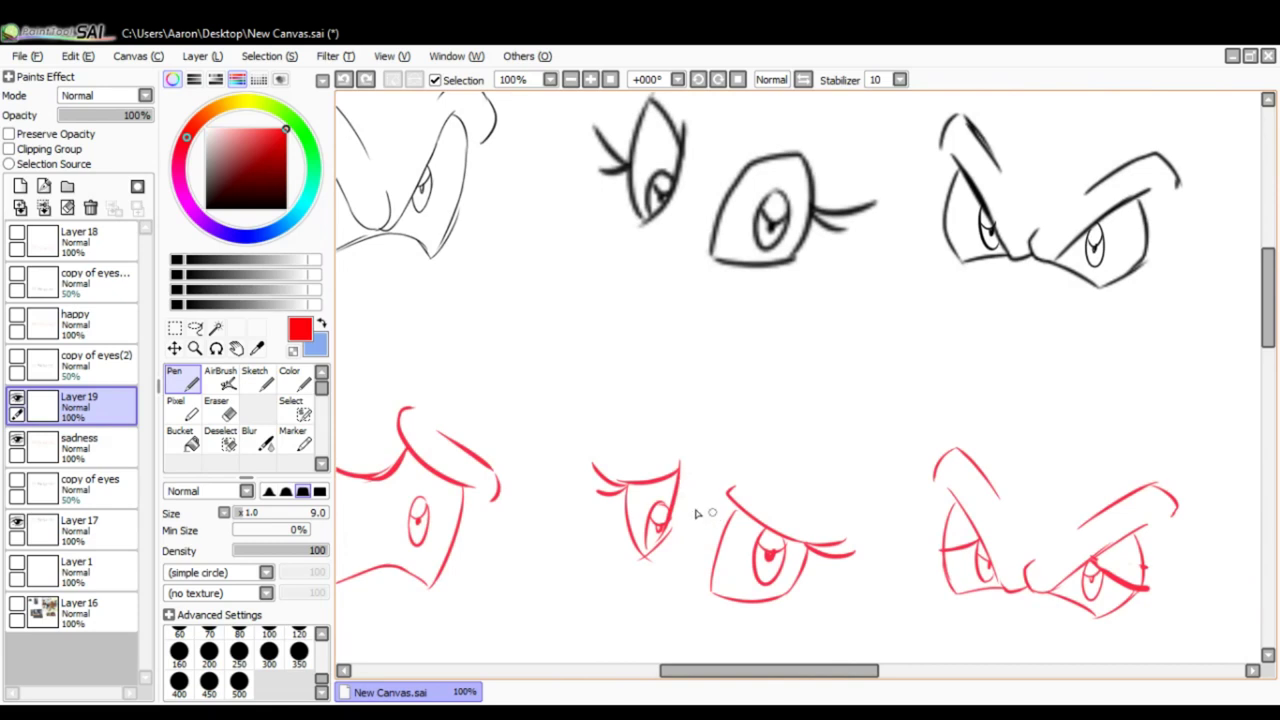
left_click_drag(697, 513, 733, 498)
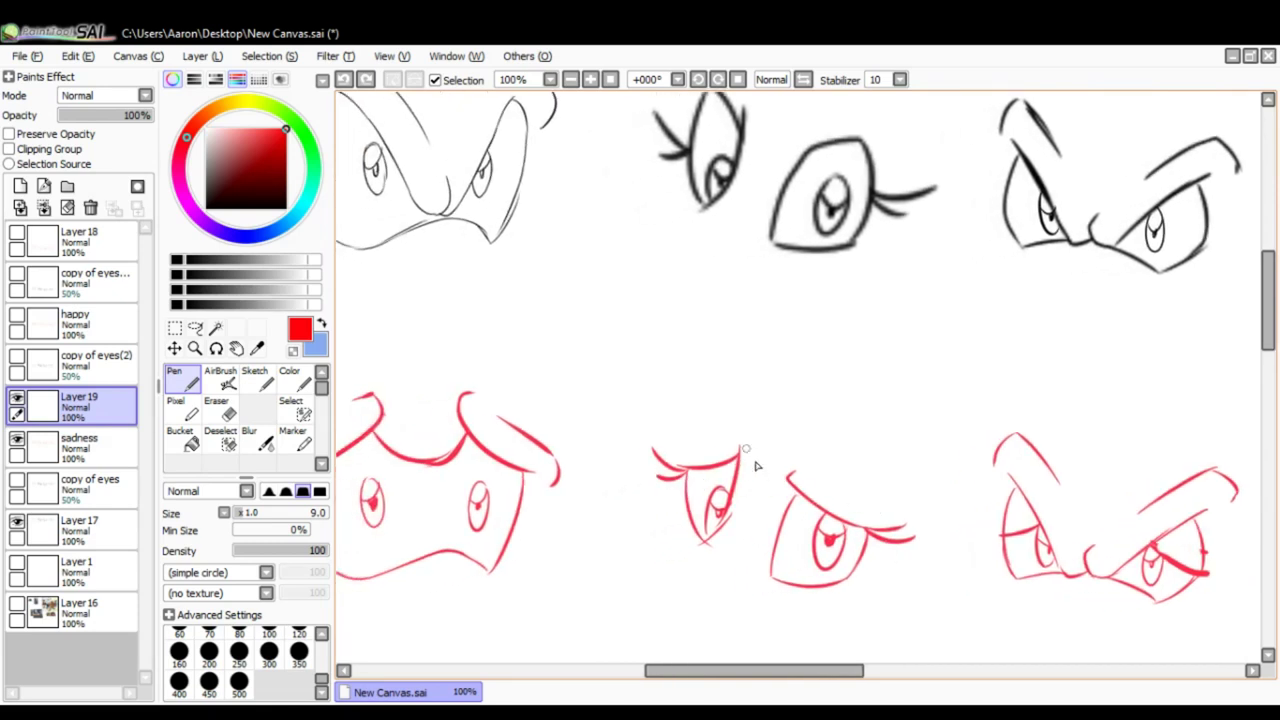
left_click_drag(591, 491, 760, 500)
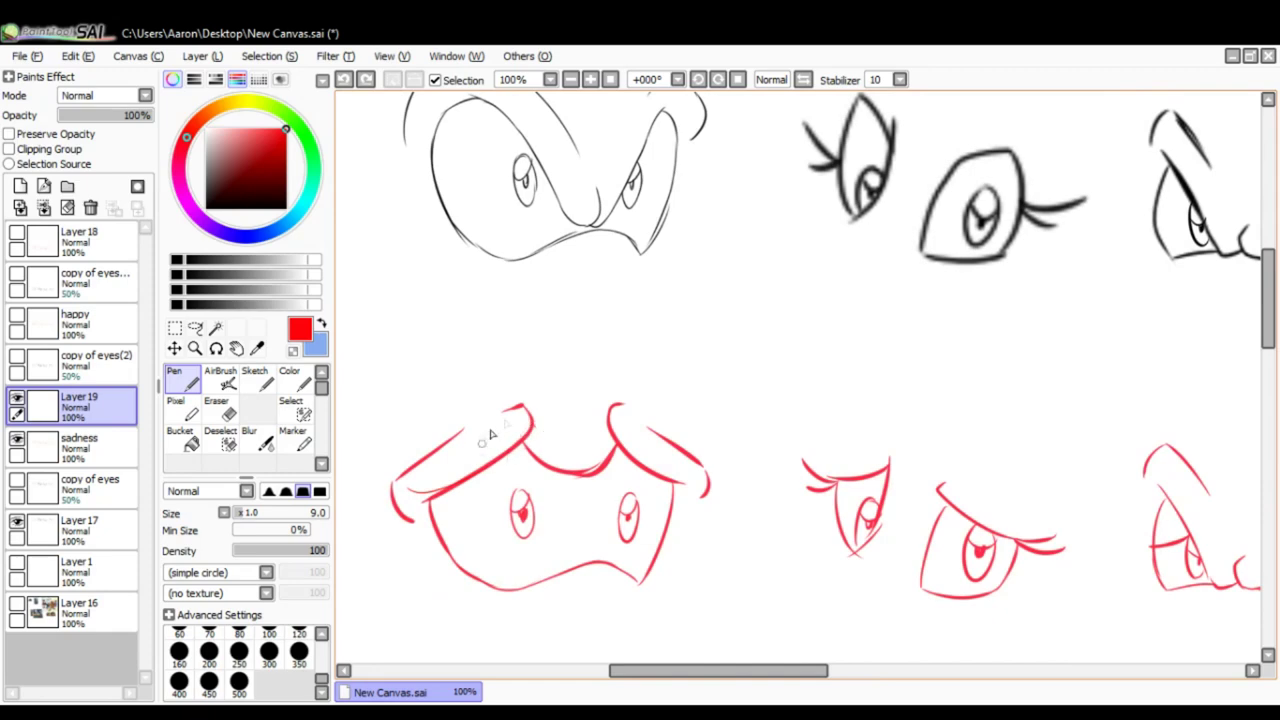
mouse_move(505, 370)
left_mouse_down()
mouse_move(401, 520)
mouse_move(577, 387)
mouse_move(432, 468)
left_mouse_up()
key("ctrl+z")
- Show the "copy of eyes(2)" and "happy" layers in the row below the sad eyes, and make "happy" the active layer
mouse_move(908, 500)
left_mouse_down()
mouse_move(846, 449)
mouse_move(665, 490)
mouse_move(606, 403)
mouse_move(727, 390)
left_mouse_up()
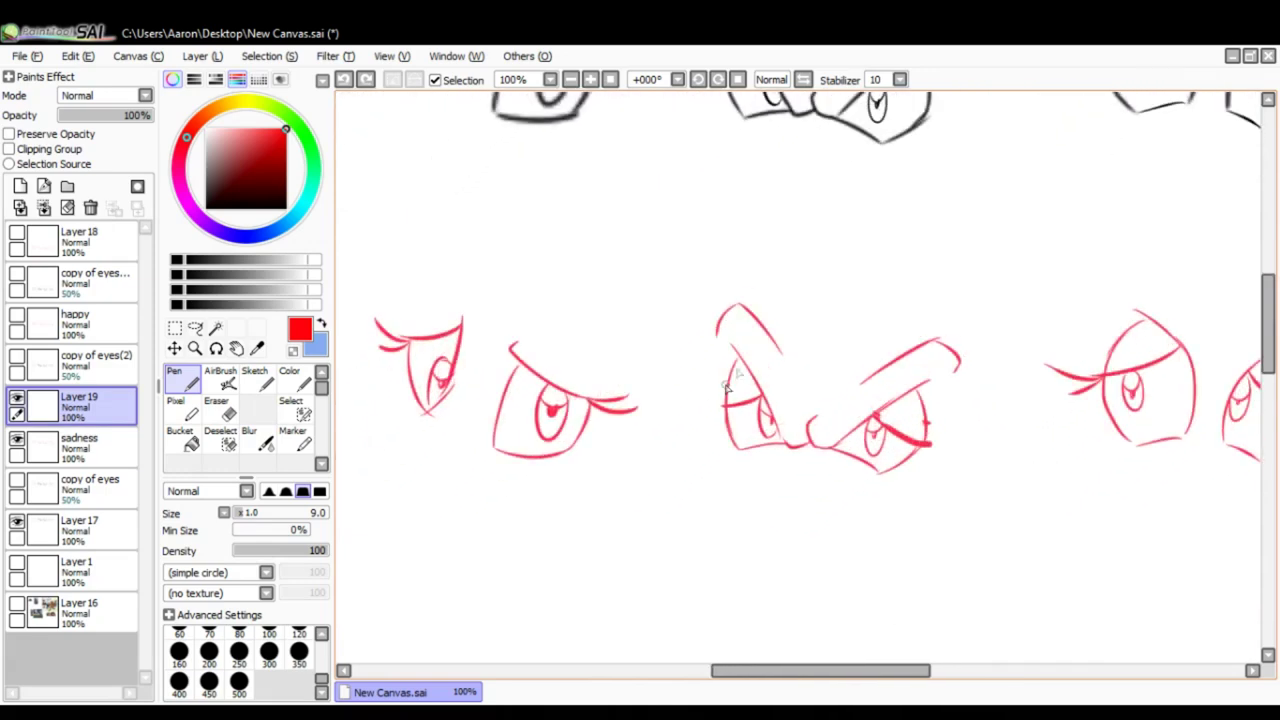
scroll(727, 388, "down", 1)
left_click_drag(620, 357, 783, 423)
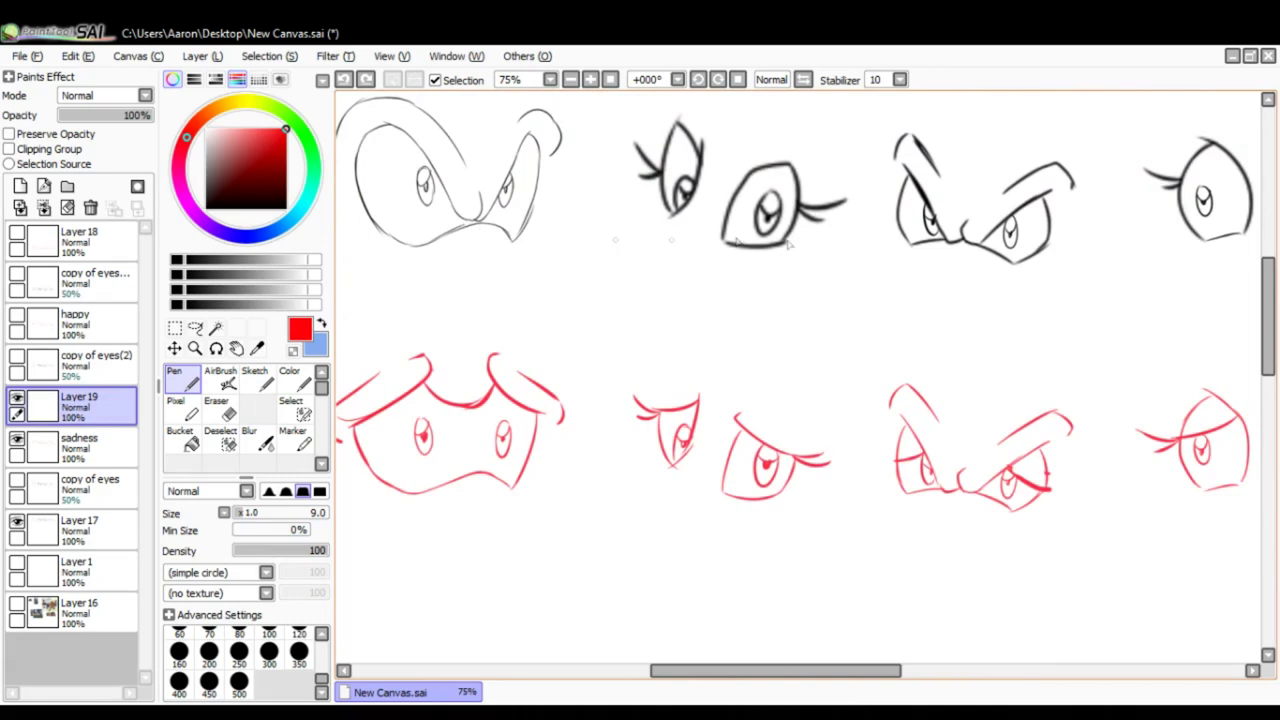
left_click(17, 355)
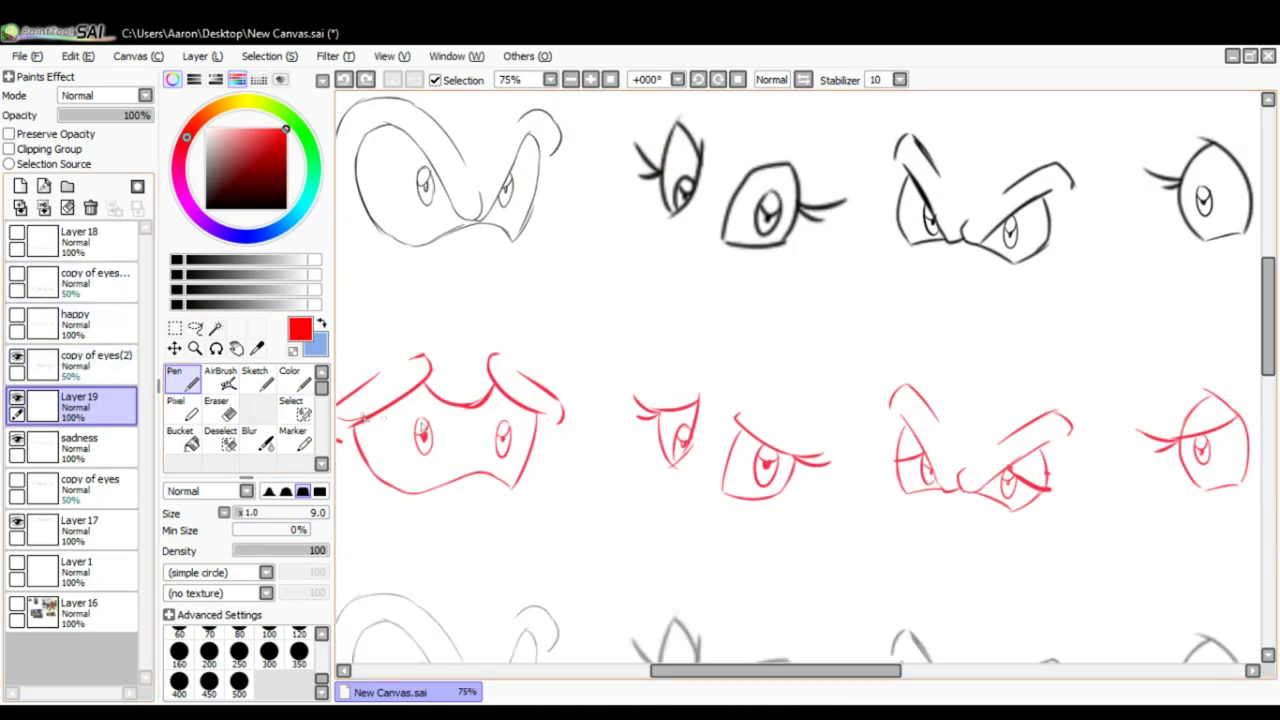
mouse_move(743, 481)
left_mouse_down()
mouse_move(757, 228)
mouse_move(745, 217)
left_mouse_up()
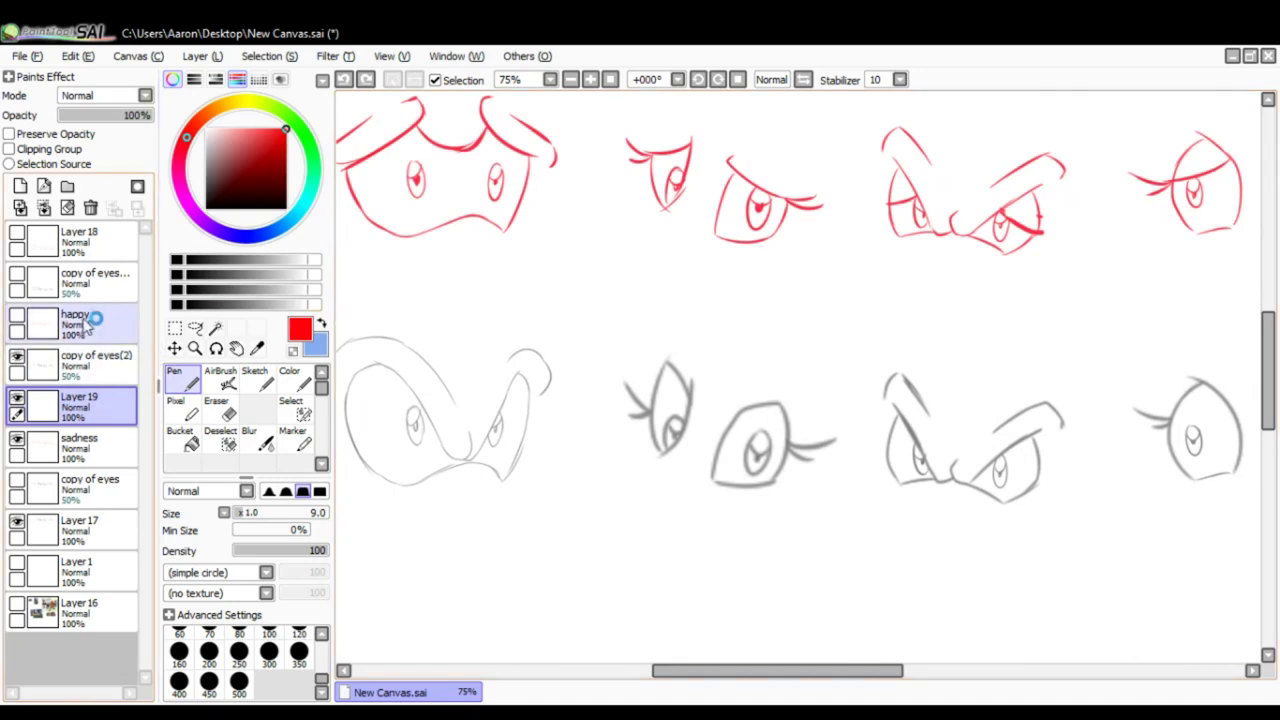
left_click(22, 325)
left_click(18, 319)
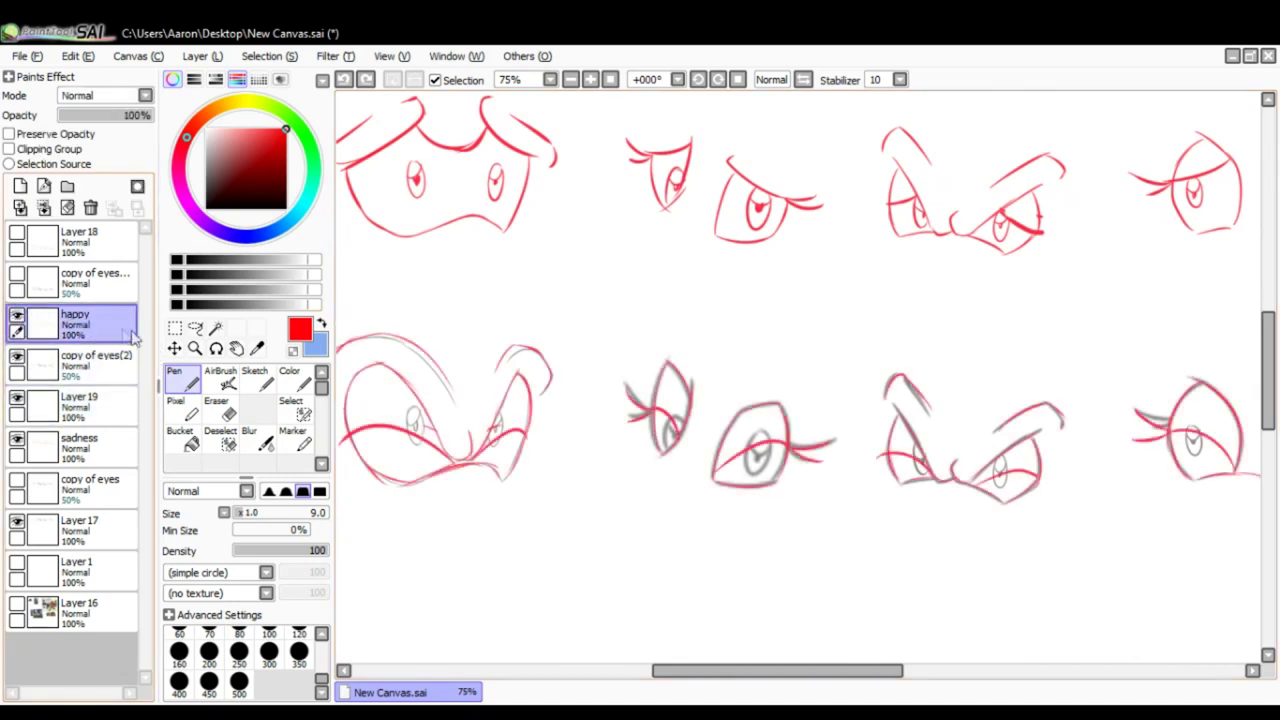
- Look over the happy eye pairs and hide the gray "copy of eyes(2)" layer beneath them
left_click_drag(700, 364, 543, 303)
left_click_drag(738, 318, 881, 305)
left_click_drag(688, 342, 784, 357)
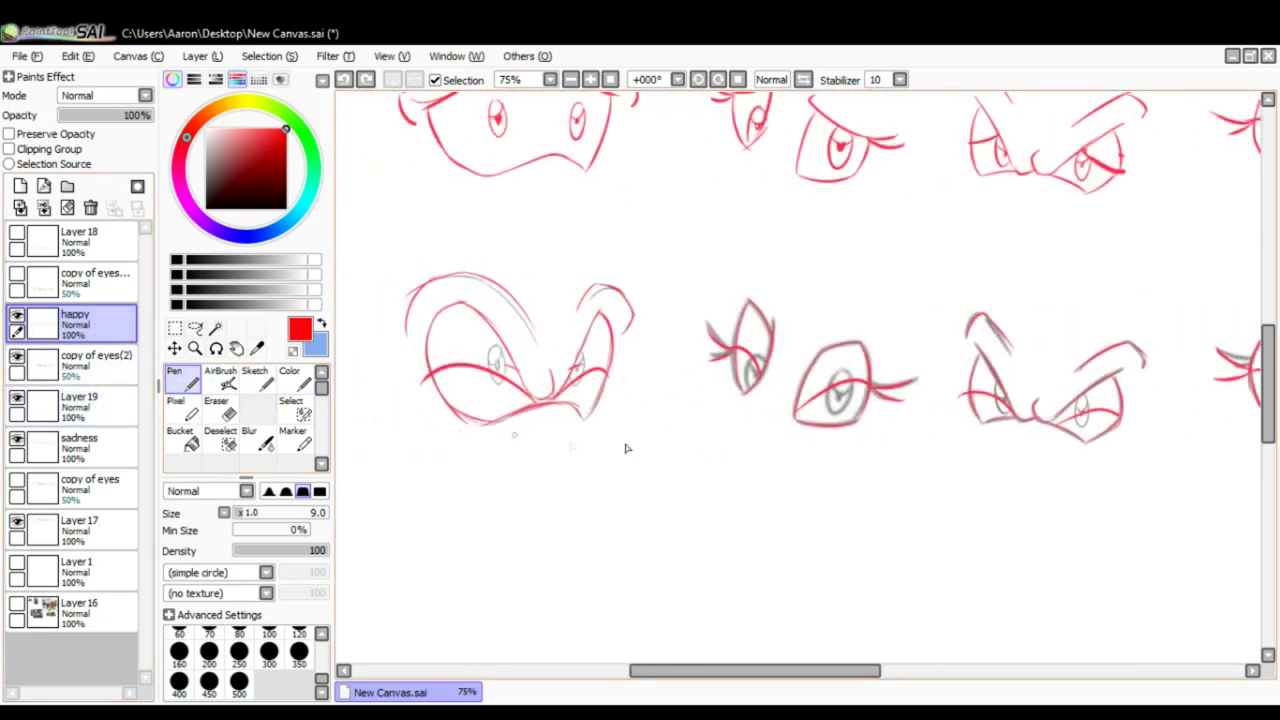
mouse_move(834, 449)
left_mouse_down()
mouse_move(748, 441)
mouse_move(583, 469)
mouse_move(683, 440)
mouse_move(797, 440)
left_mouse_up()
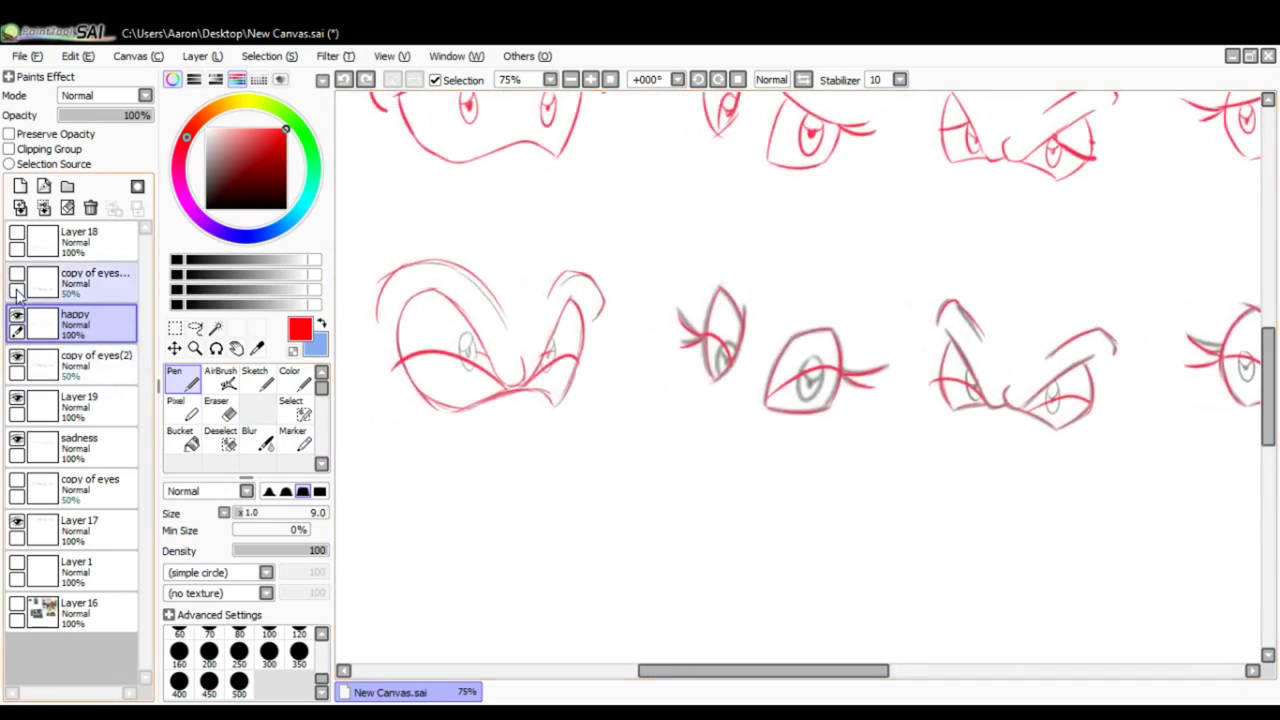
left_click(17, 358)
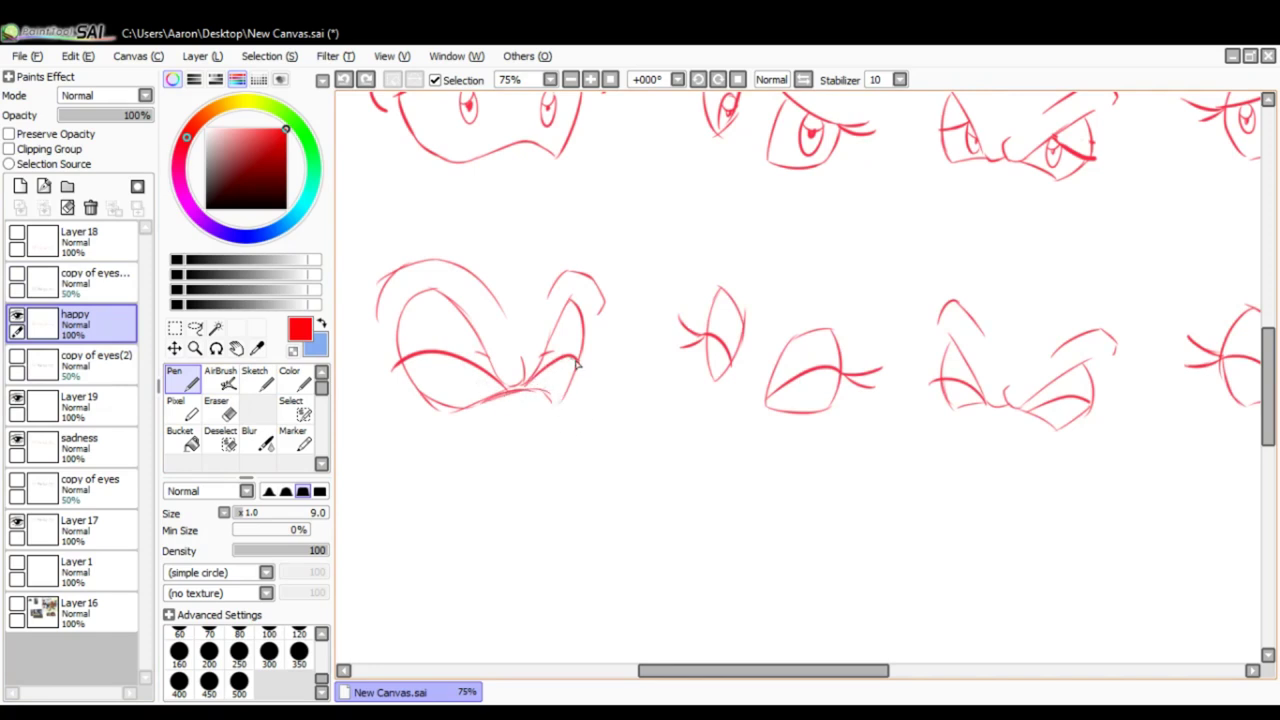
- Try red strokes along the lid and sides of the first happy pair's smaller eye, and undo them
mouse_move(568, 321)
left_mouse_down()
mouse_move(544, 426)
mouse_move(532, 344)
mouse_move(510, 372)
left_mouse_up()
mouse_move(540, 368)
left_mouse_down()
mouse_move(549, 382)
mouse_move(537, 392)
mouse_move(560, 367)
mouse_move(558, 398)
left_mouse_up()
key("ctrl+z")
key("ctrl+z")
left_click_drag(576, 316, 574, 377)
key("ctrl+z")
key("ctrl+z")
key("ctrl+z")
key("ctrl+z")
- On Layer 19, sketch a small round red eye with a drooping lid and pupil below the first happy pair
left_click(595, 401, "ctrl+shift")
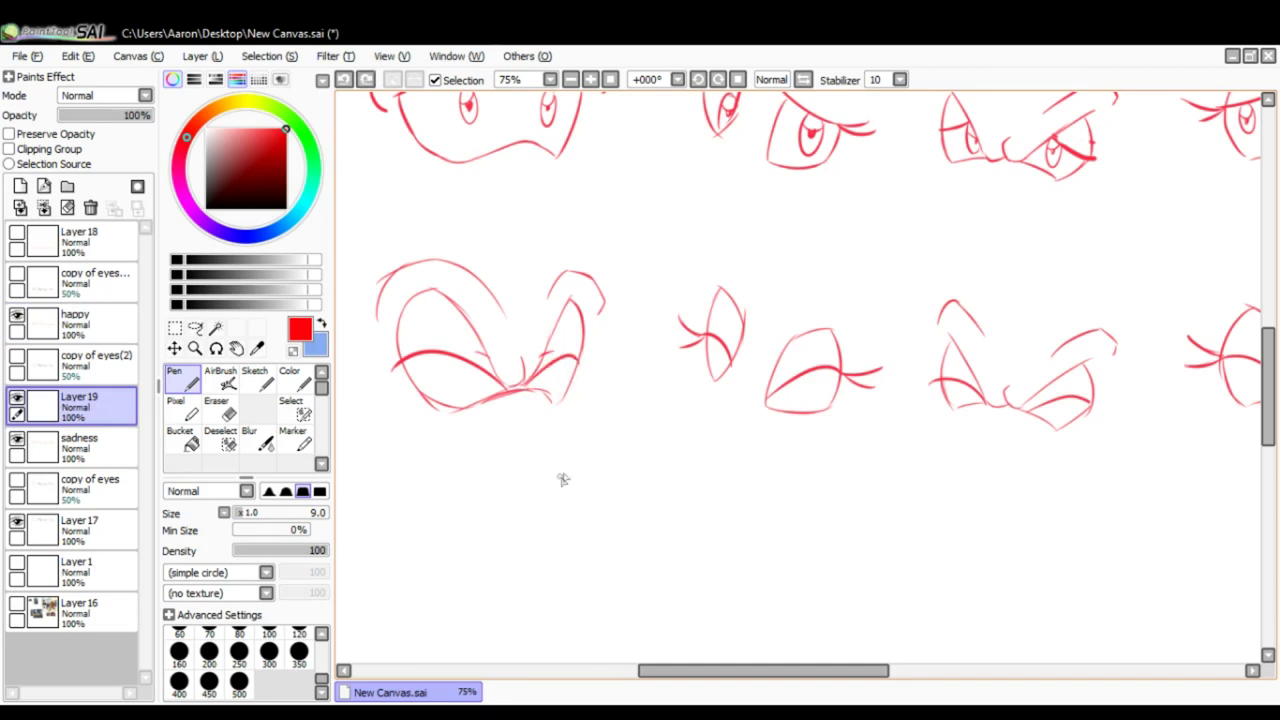
mouse_move(570, 438)
left_mouse_down()
mouse_move(598, 508)
mouse_move(578, 438)
mouse_move(617, 477)
left_mouse_up()
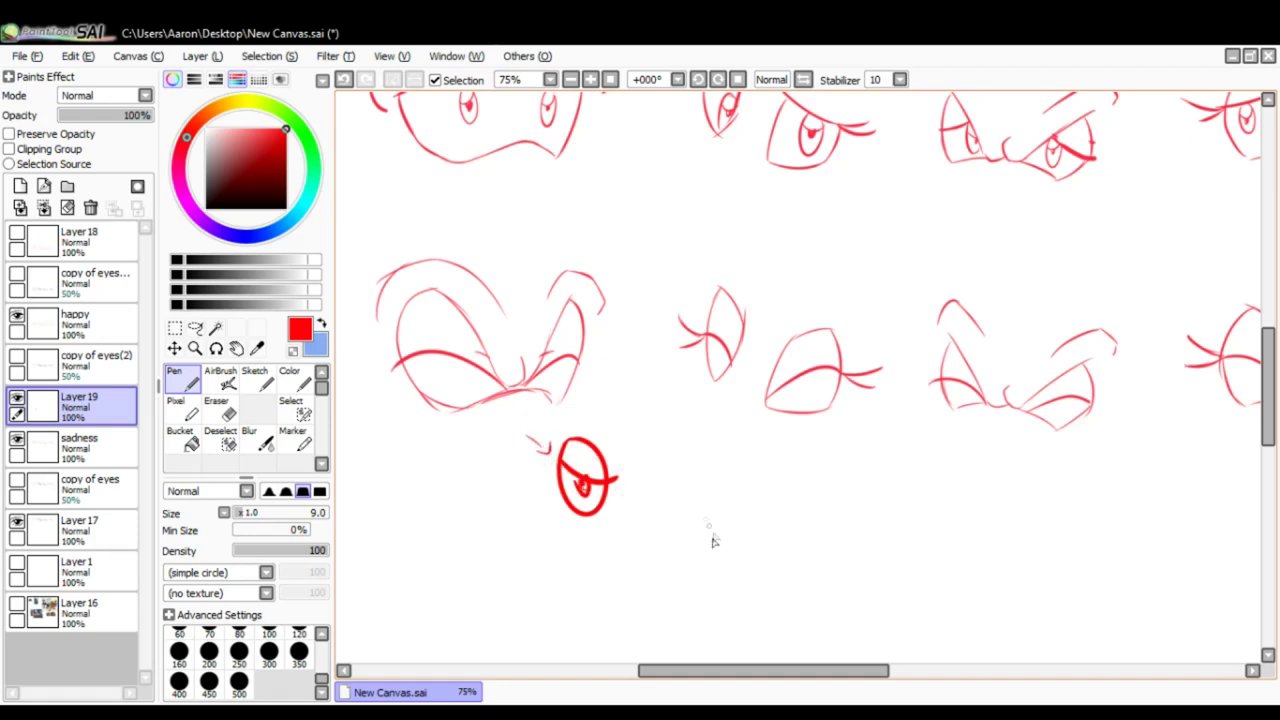
left_click_drag(604, 550, 607, 510)
key("ctrl+z")
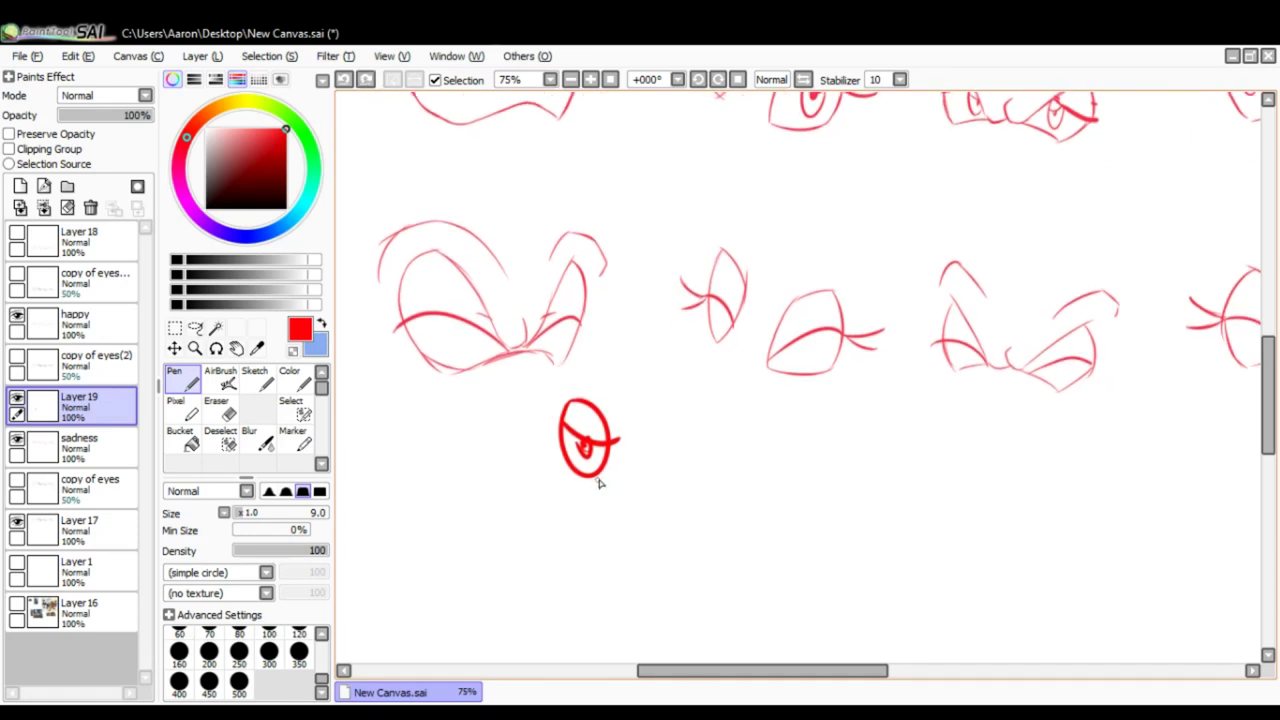
- Replace the small sketched eye's drooping lid with an upward arch, remove its pupil, and erase the whole sketch
key("e")
mouse_move(575, 445)
left_mouse_down()
mouse_move(591, 429)
mouse_move(589, 446)
mouse_move(586, 421)
left_mouse_up()
key("n")
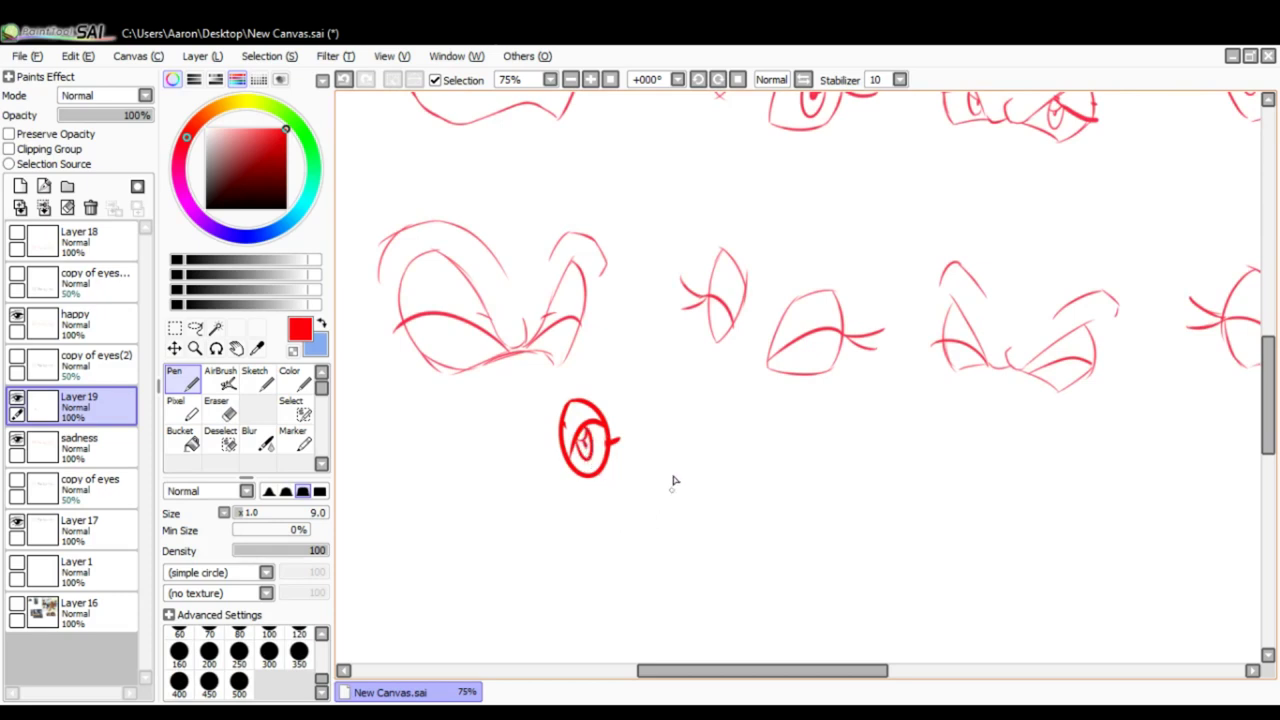
key("e")
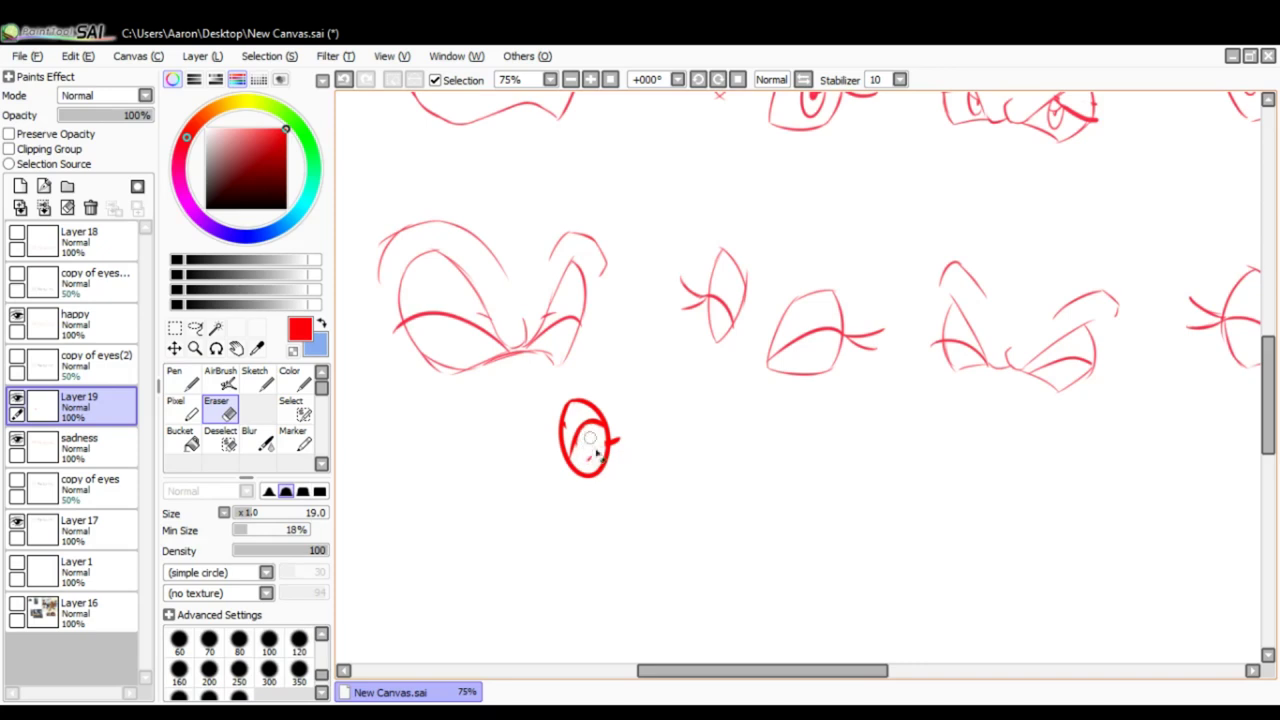
key("n")
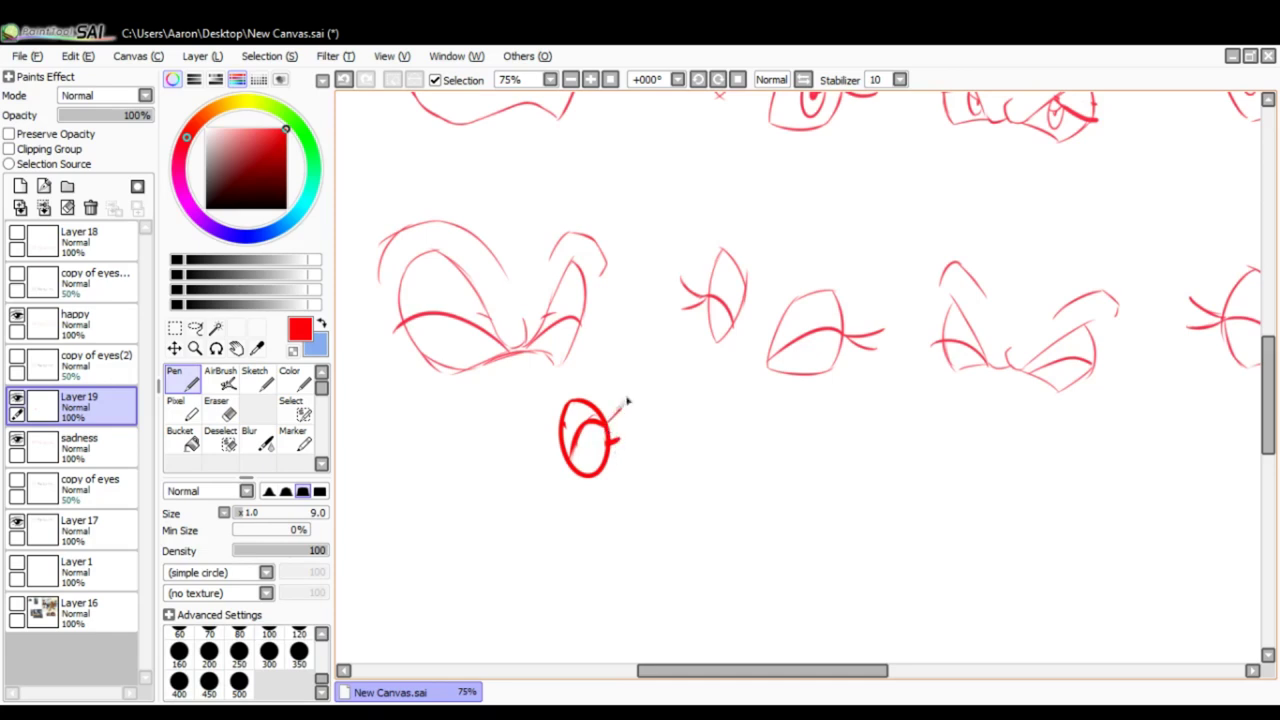
key("e")
mouse_move(611, 440)
left_mouse_down()
mouse_move(620, 391)
mouse_move(606, 500)
mouse_move(583, 497)
mouse_move(580, 449)
left_mouse_up()
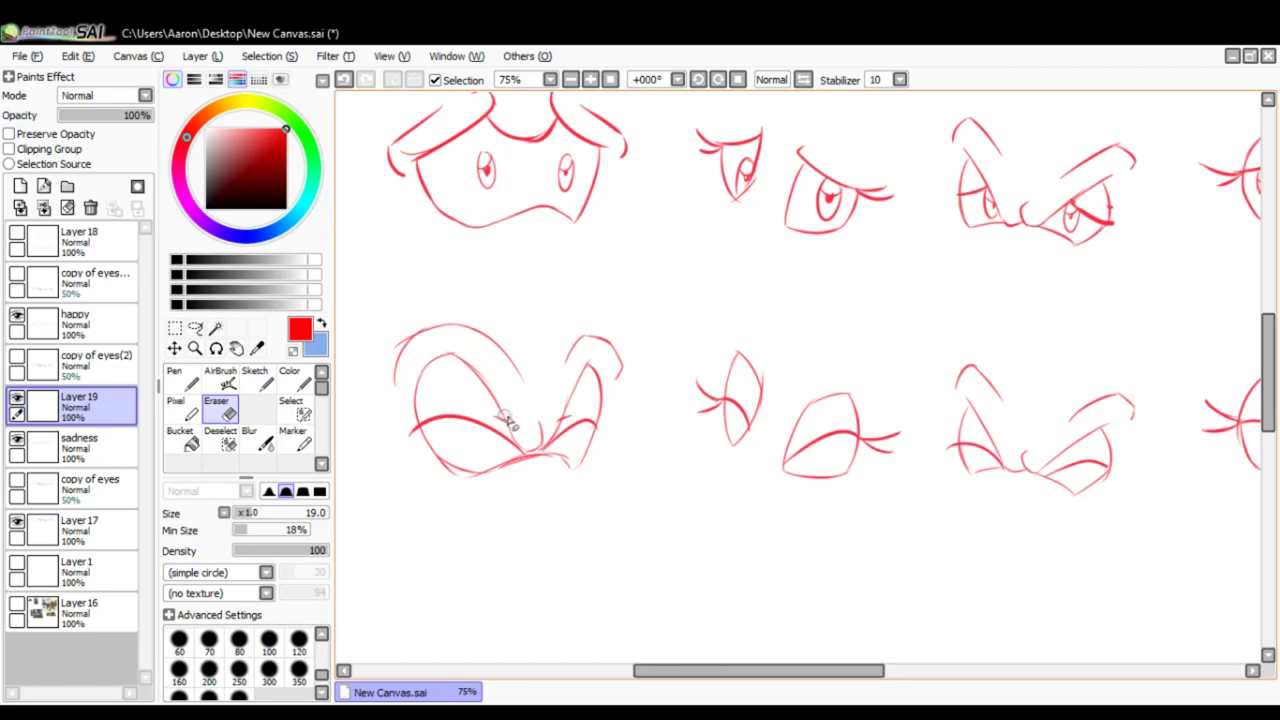
- Try a red box drawn around the first pair of sad eyes, and undo it
scroll(545, 350, "up", 1)
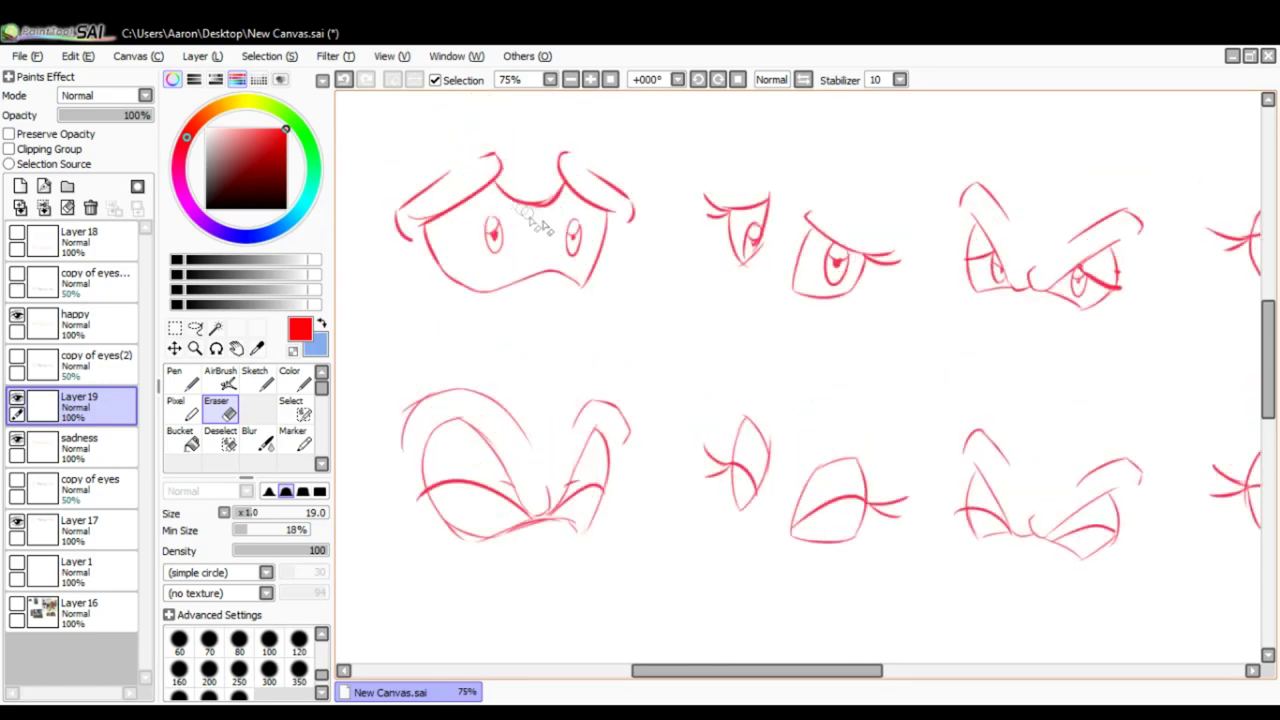
key("n")
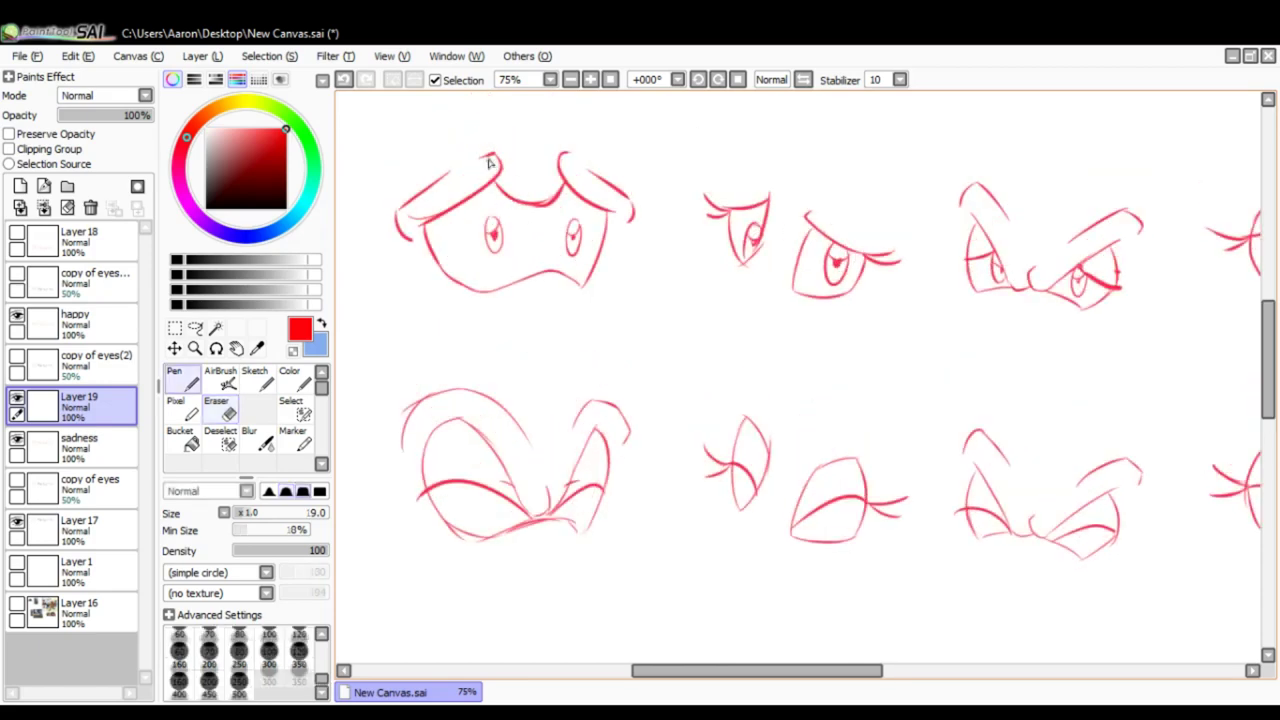
mouse_move(412, 128)
left_mouse_down()
mouse_move(520, 119)
mouse_move(636, 246)
mouse_move(466, 322)
mouse_move(443, 108)
left_mouse_up()
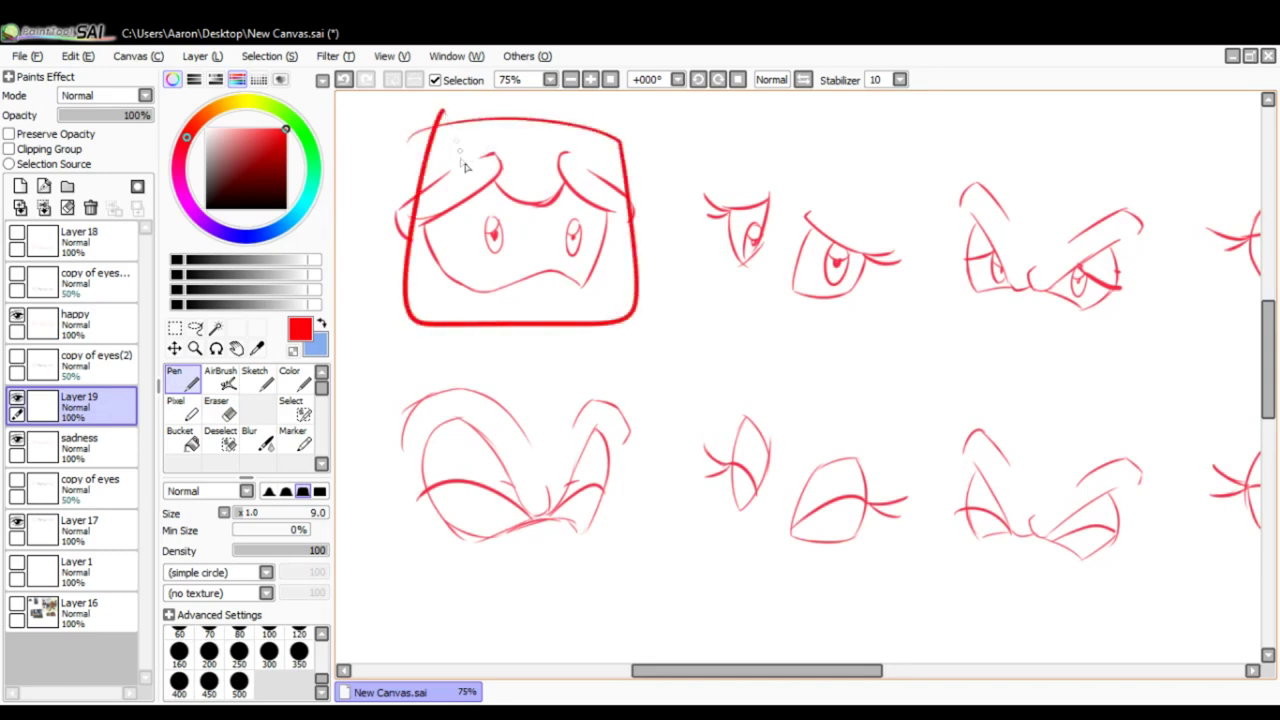
key("ctrl+z")
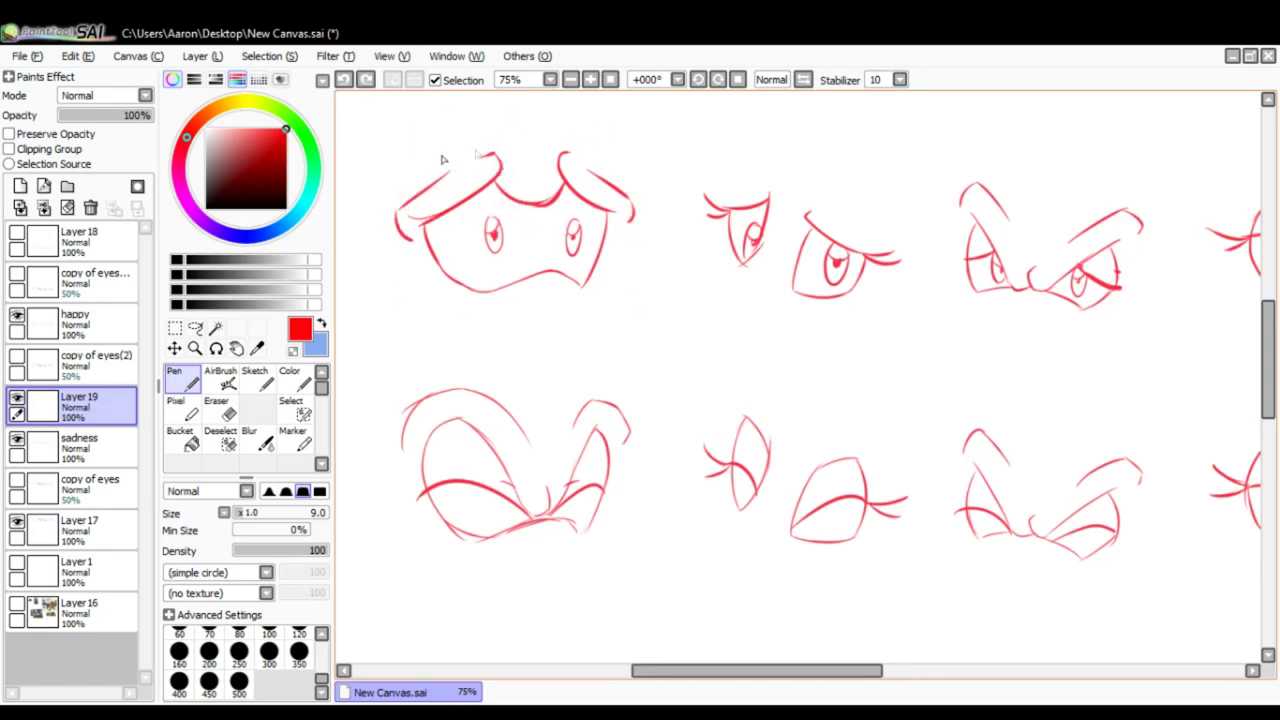
- Trace the arched lid of the first happy pair's larger eye in red, and undo the last stroke
scroll(597, 371, "down", 2)
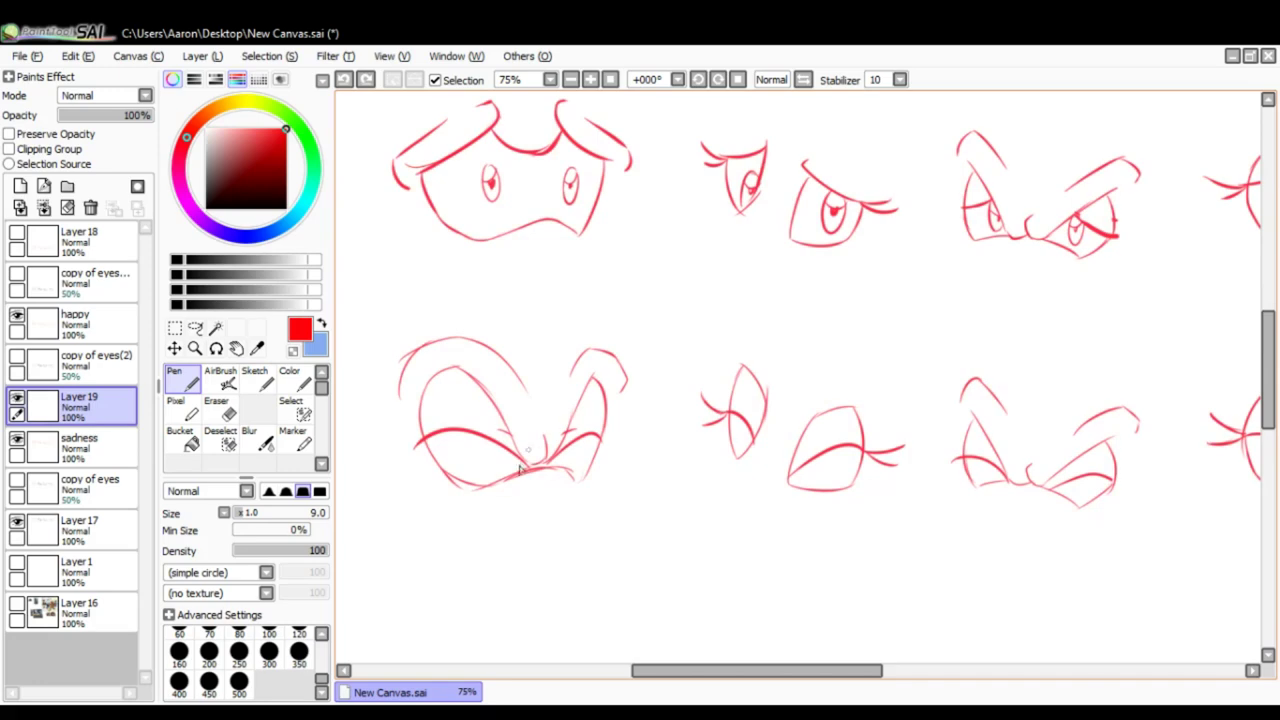
scroll(490, 410, "up", 10)
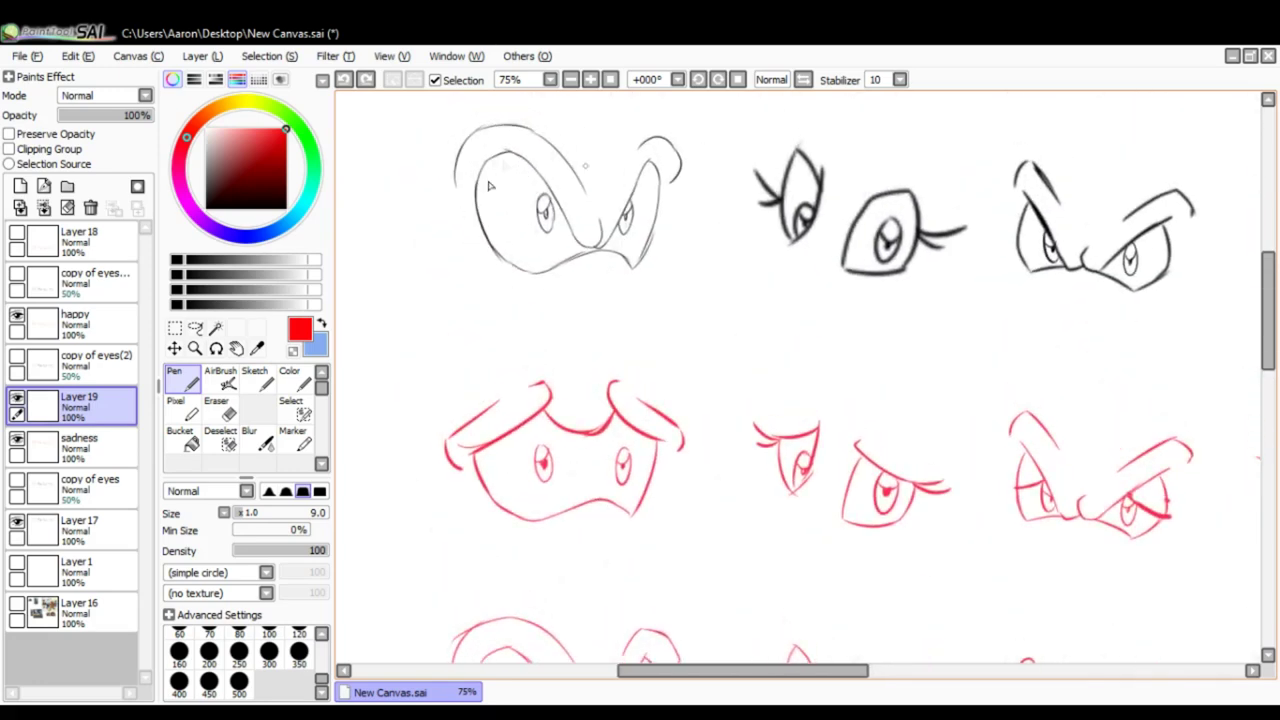
scroll(600, 344, "down", 9)
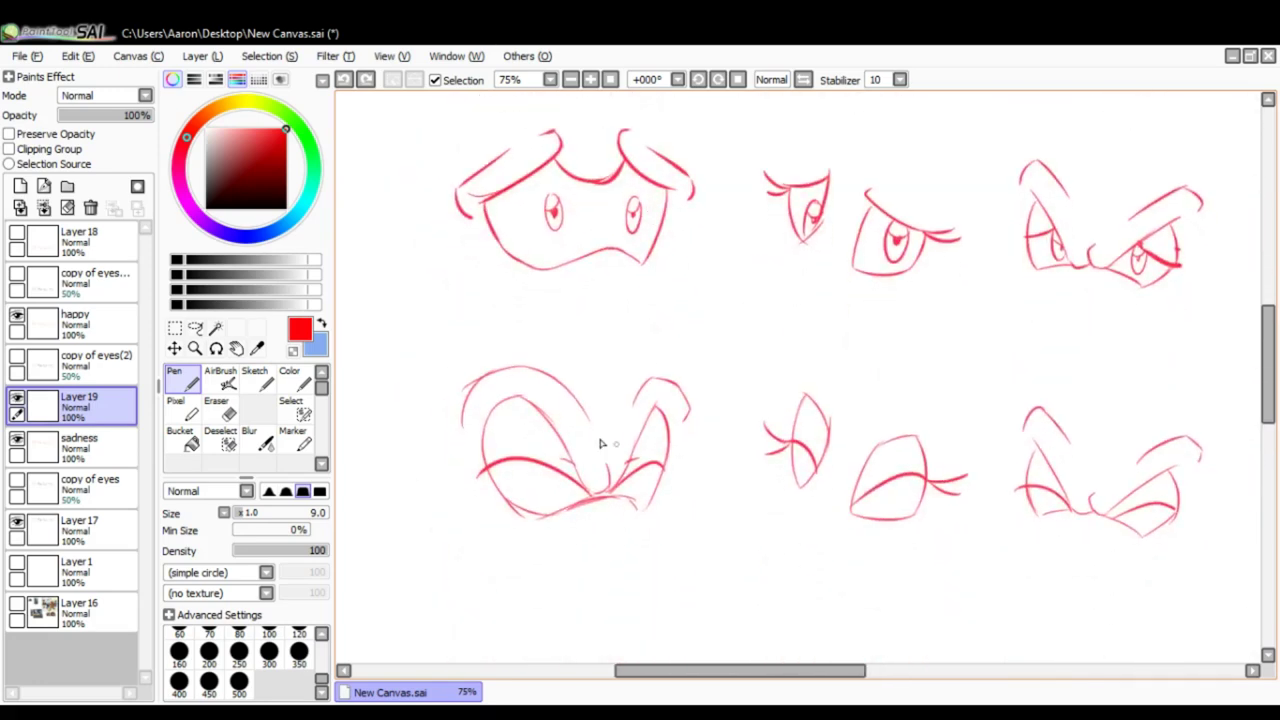
left_click_drag(596, 507, 527, 481)
key("ctrl+z")
- Compare the remaining happy eye pairs with the sad versions above them
left_click_drag(850, 482, 591, 430)
left_click_drag(826, 480, 755, 465)
left_click_drag(976, 417, 992, 438)
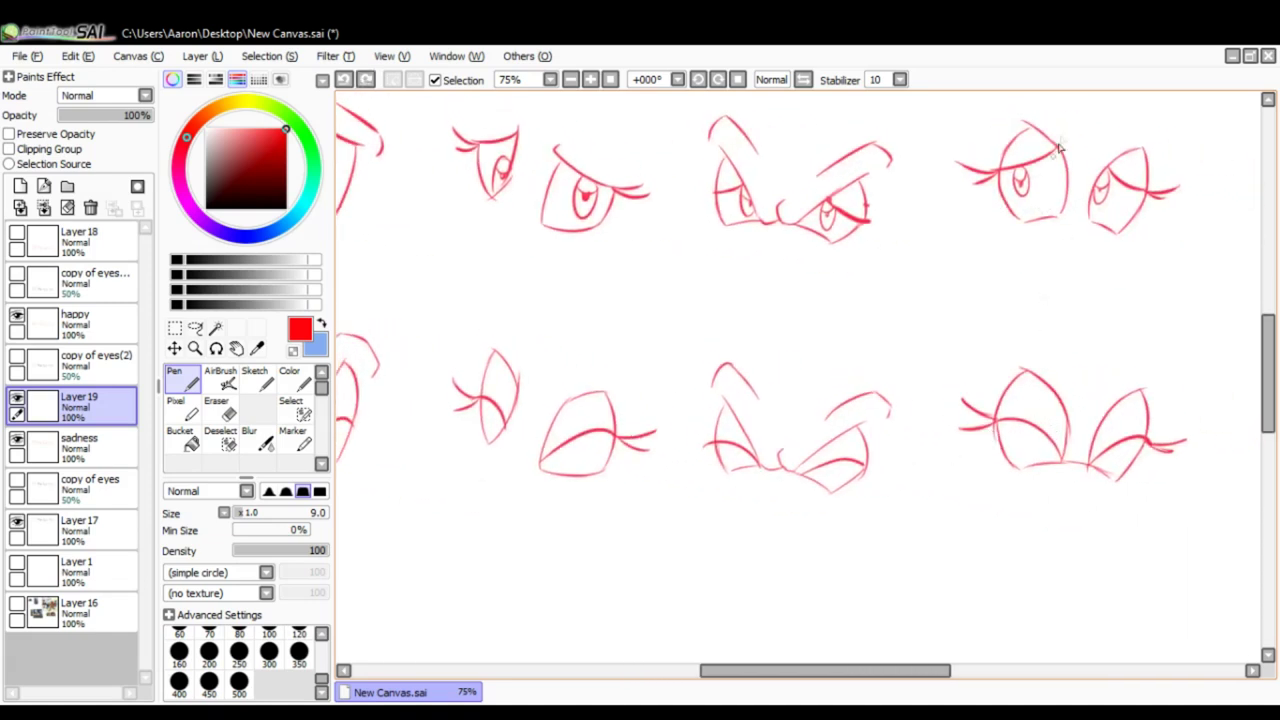
left_click_drag(842, 447, 889, 457)
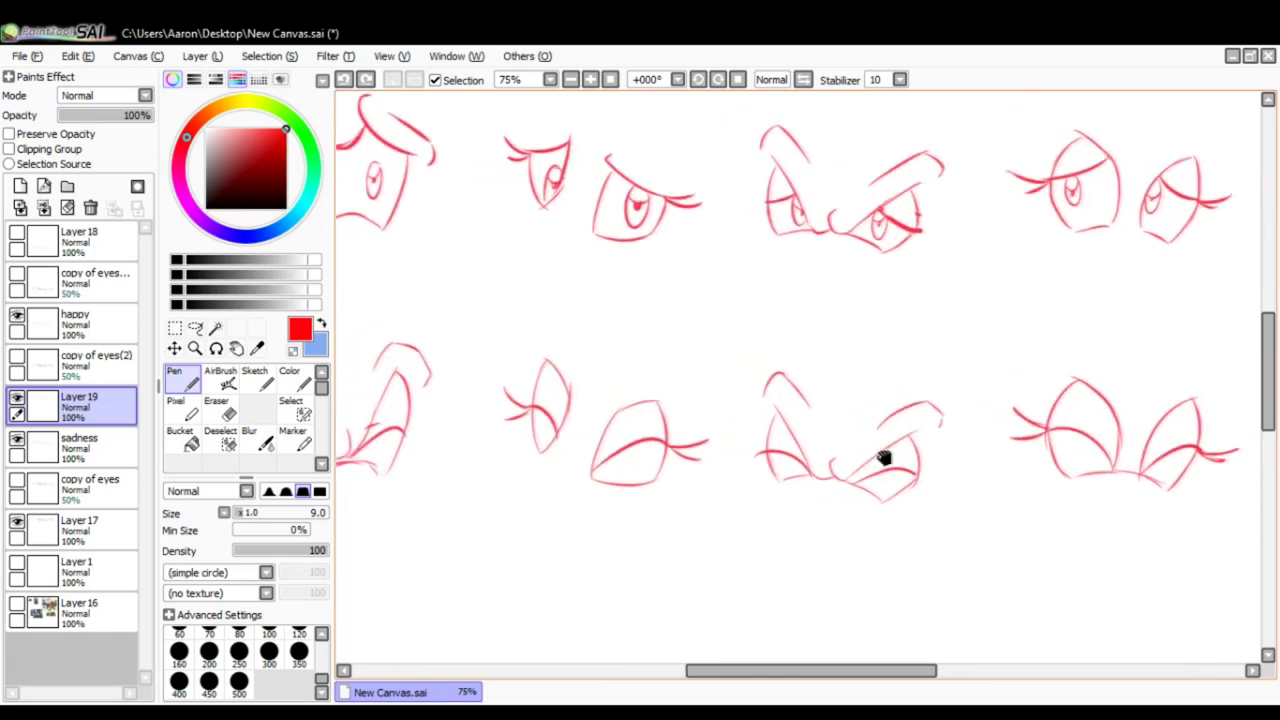
left_click_drag(820, 486, 908, 505)
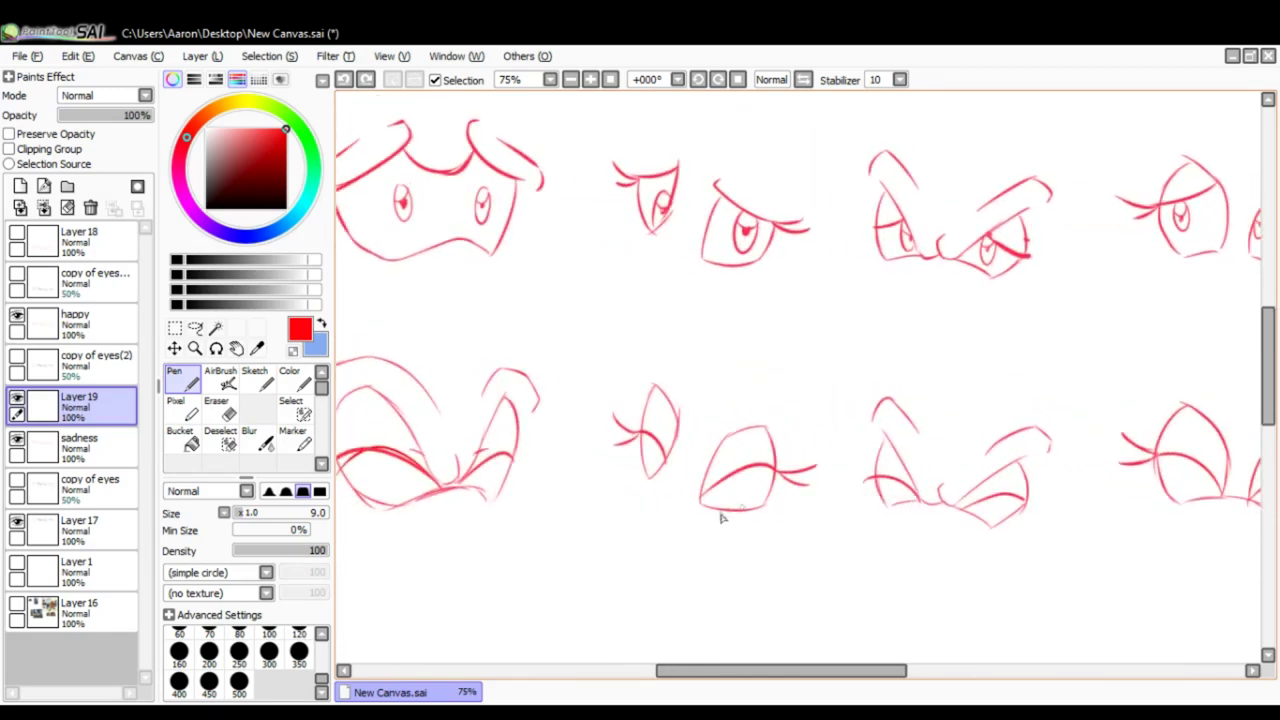
left_click_drag(680, 440, 730, 443)
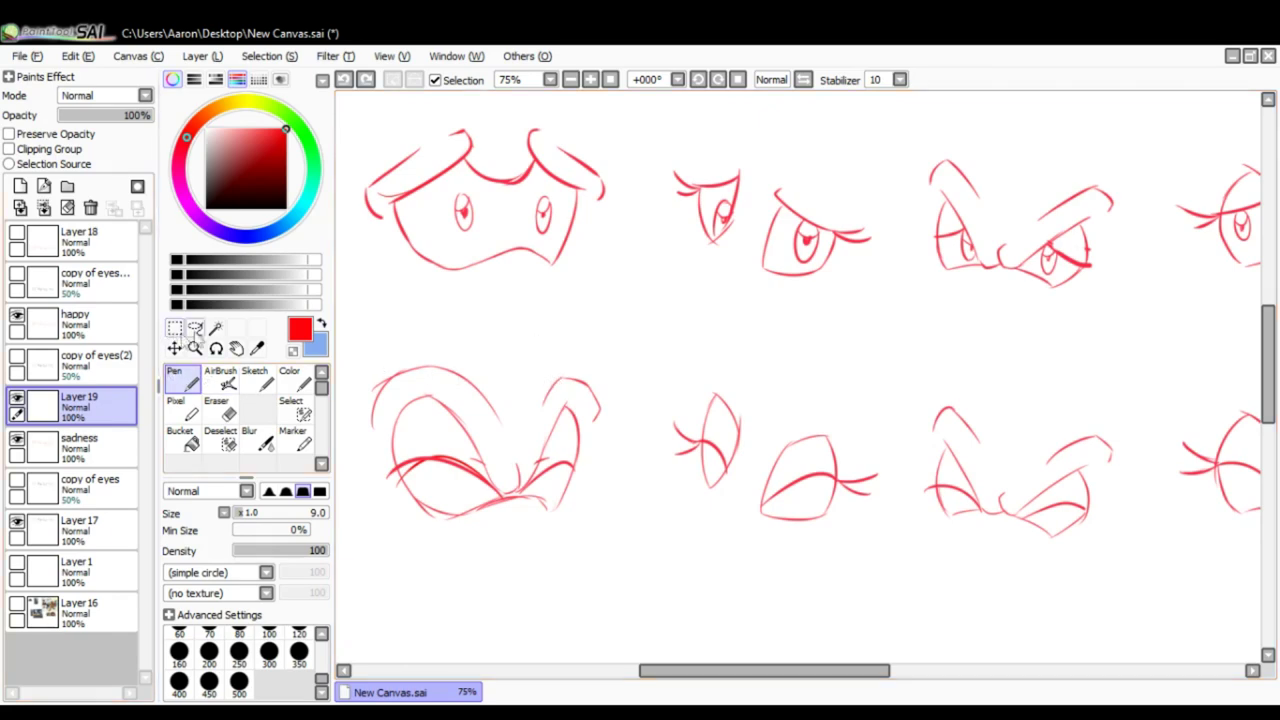
- Show the grey base-eye copy above the happy layer and Layer 18's red eyes, and examine the resulting third row
left_click_drag(620, 423, 608, 383)
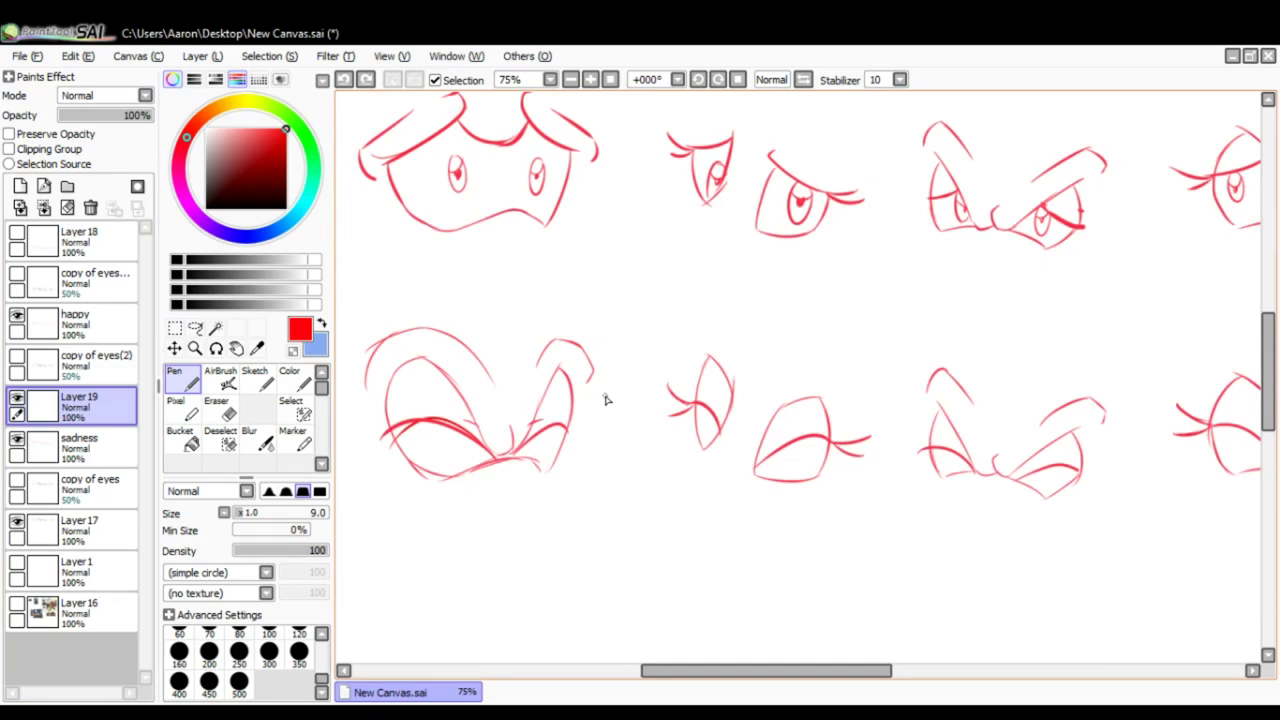
left_click(17, 272)
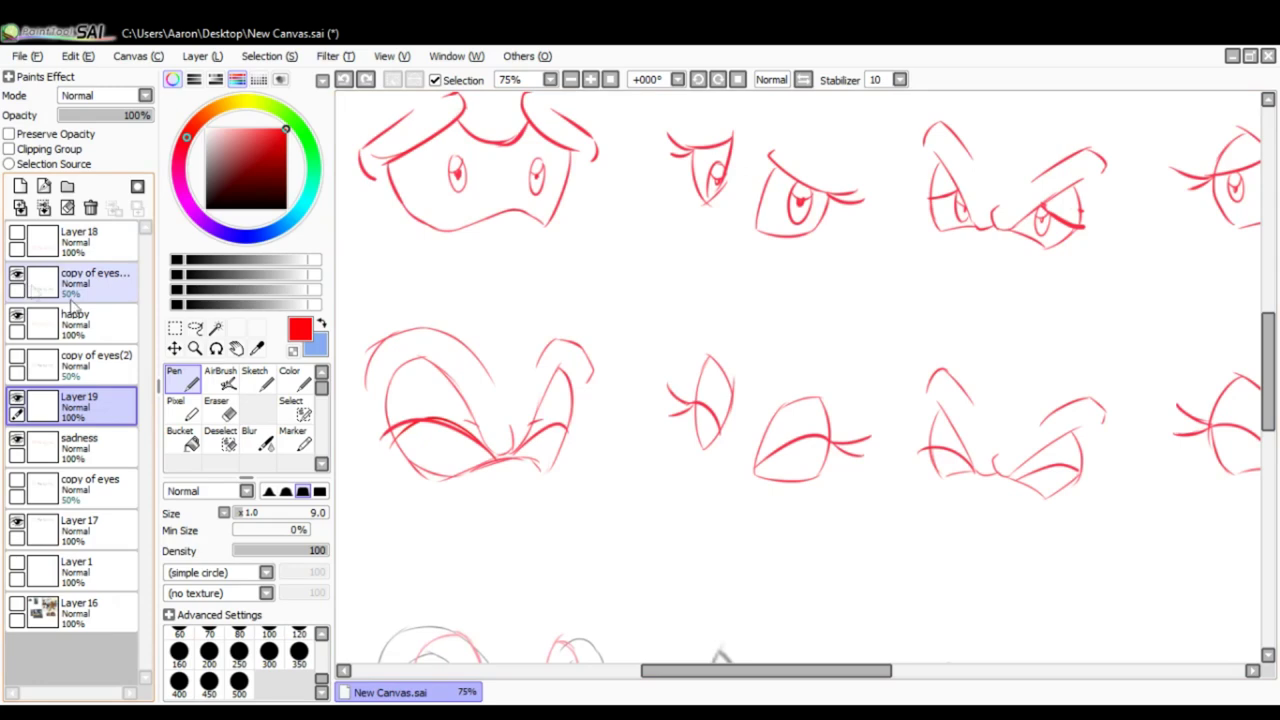
left_click_drag(503, 474, 510, 240)
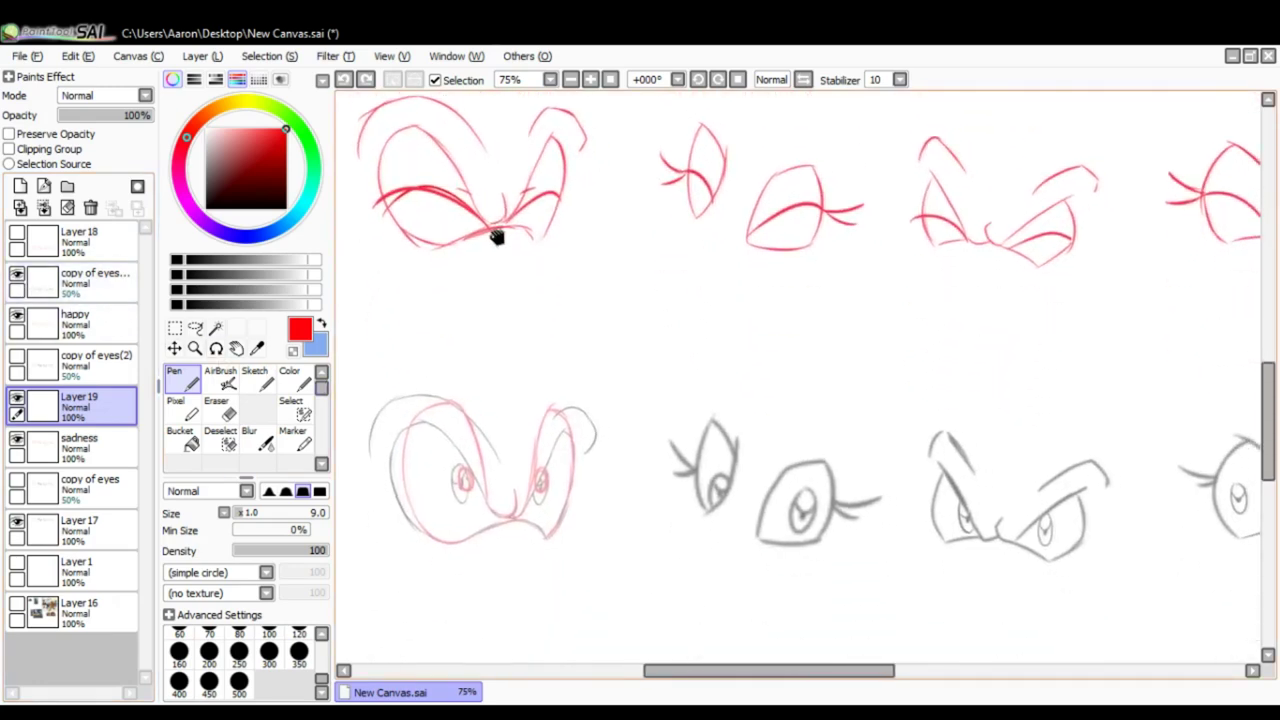
left_click_drag(497, 237, 443, 263)
left_click(16, 236)
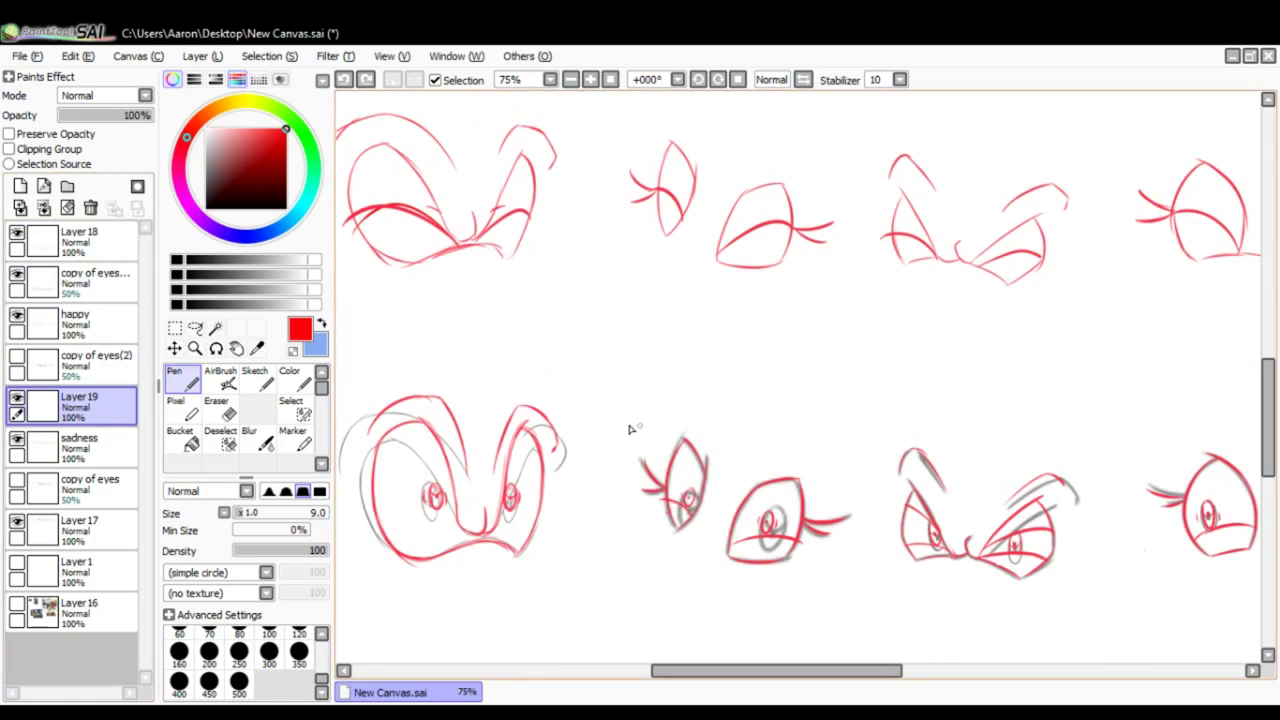
left_click_drag(703, 397, 704, 294)
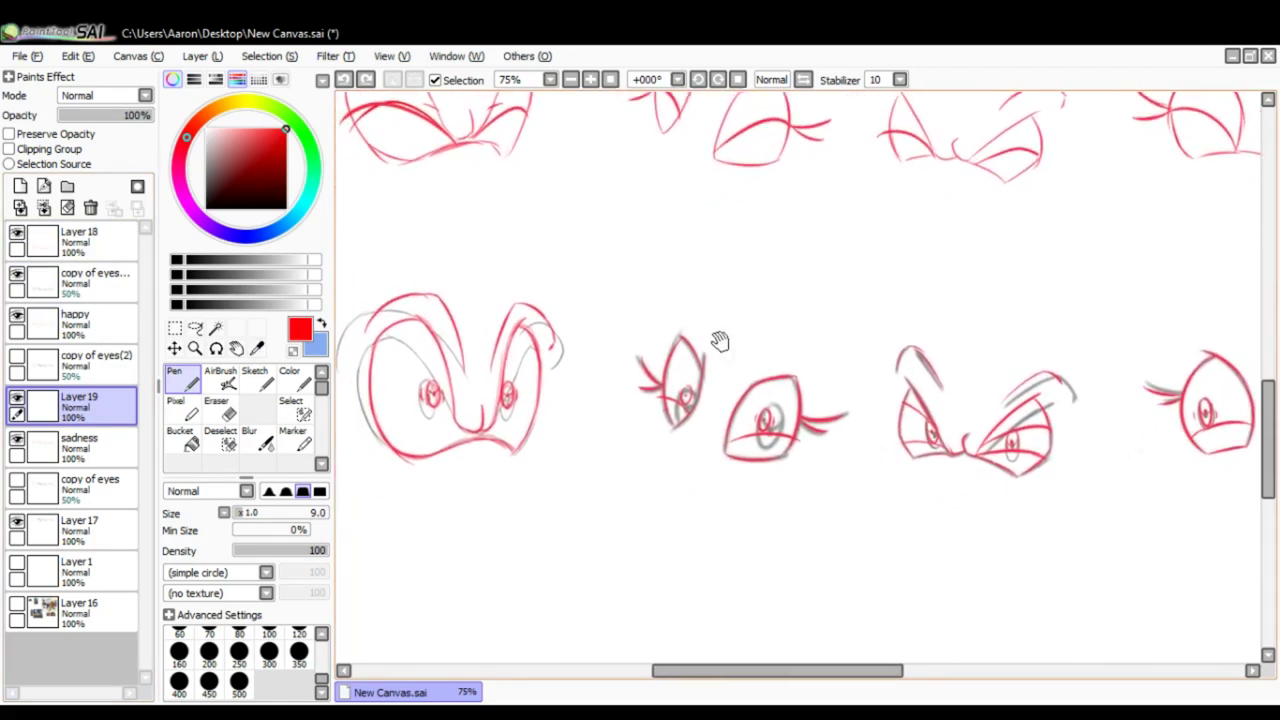
left_click_drag(720, 342, 715, 319)
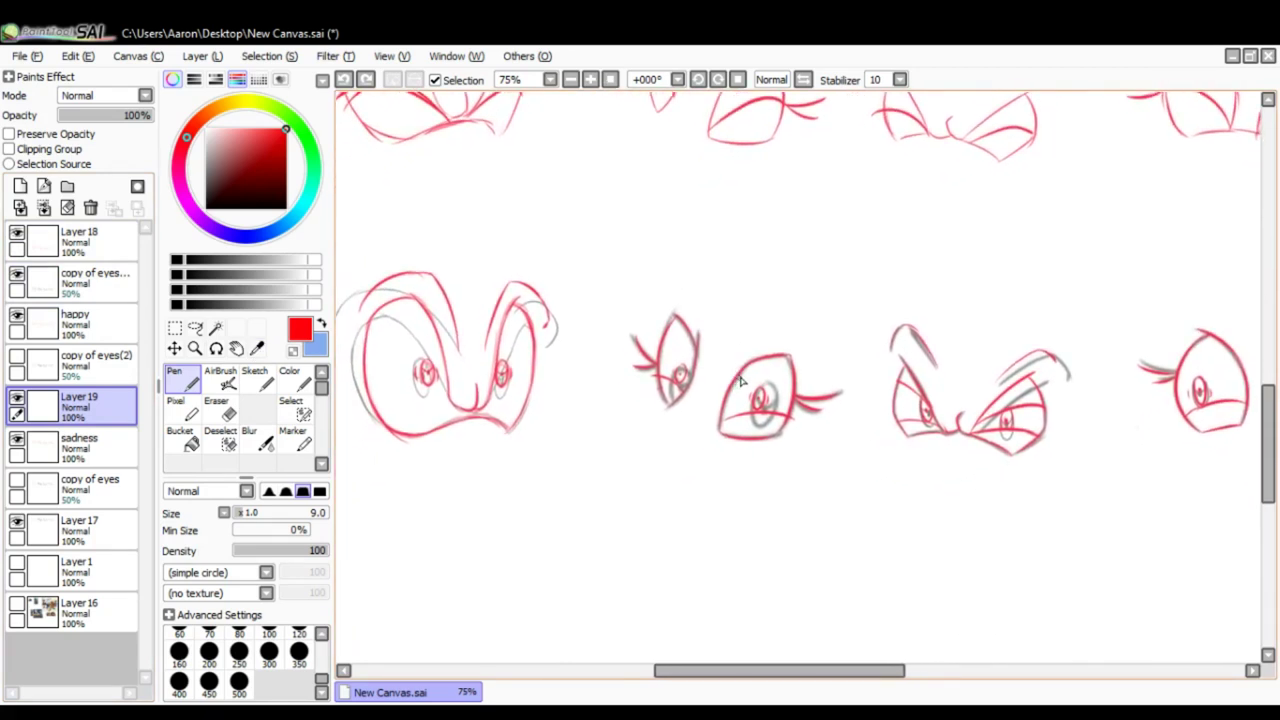
left_click_drag(741, 370, 708, 357)
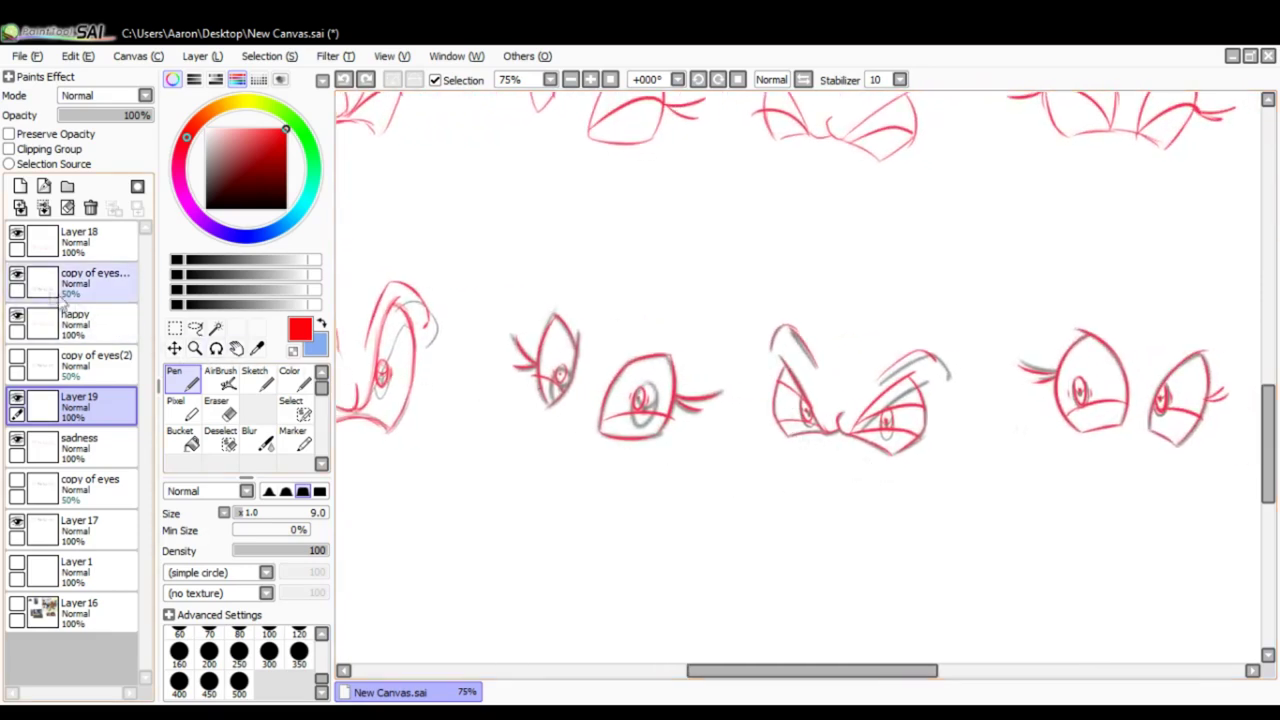
- Hide the grey base-eye copy and compare the red third-row eyes with the happy row above
left_click(16, 277)
left_click_drag(566, 464, 723, 443)
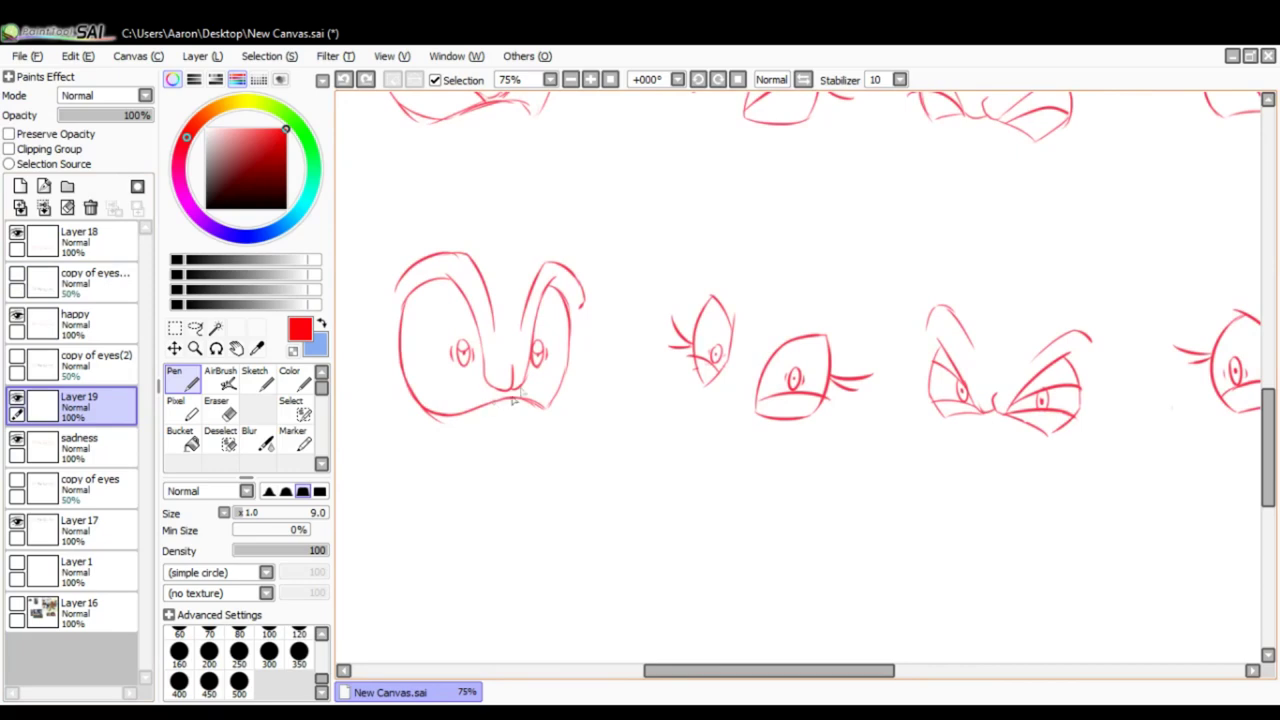
mouse_move(597, 360)
left_mouse_down()
mouse_move(597, 337)
mouse_move(654, 471)
left_mouse_up()
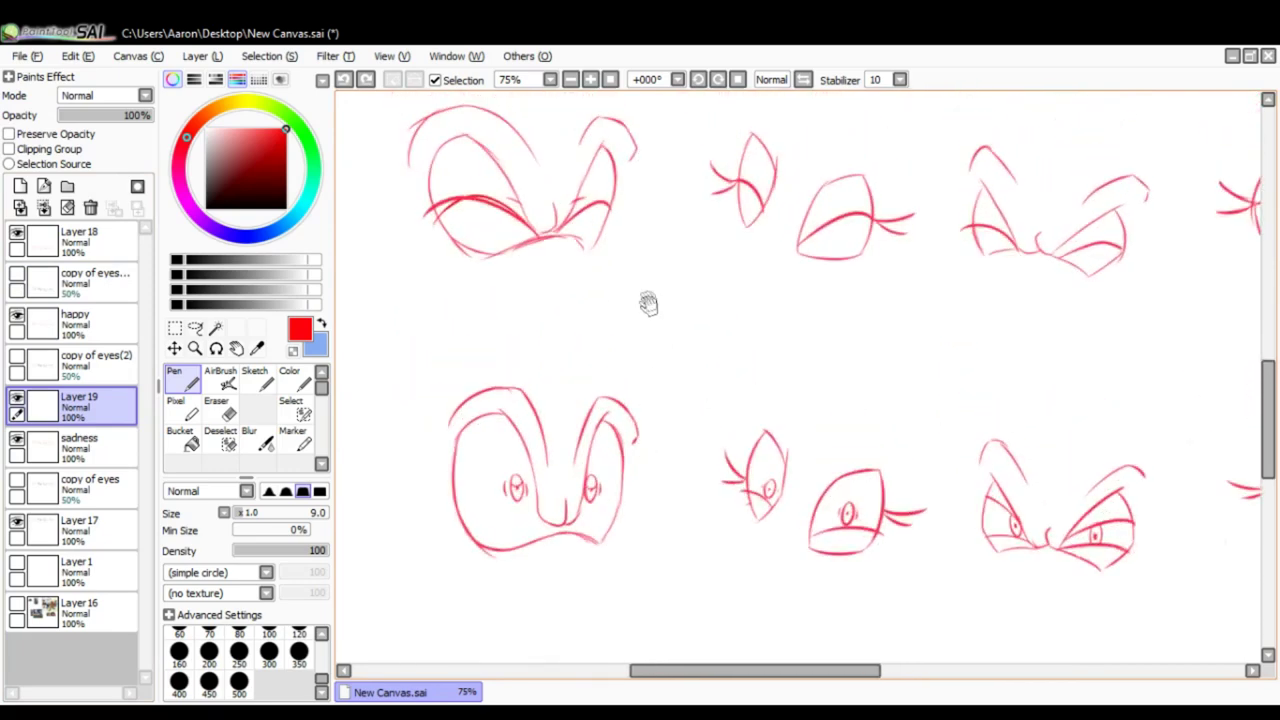
mouse_move(649, 303)
left_mouse_down()
mouse_move(680, 478)
mouse_move(634, 254)
left_mouse_up()
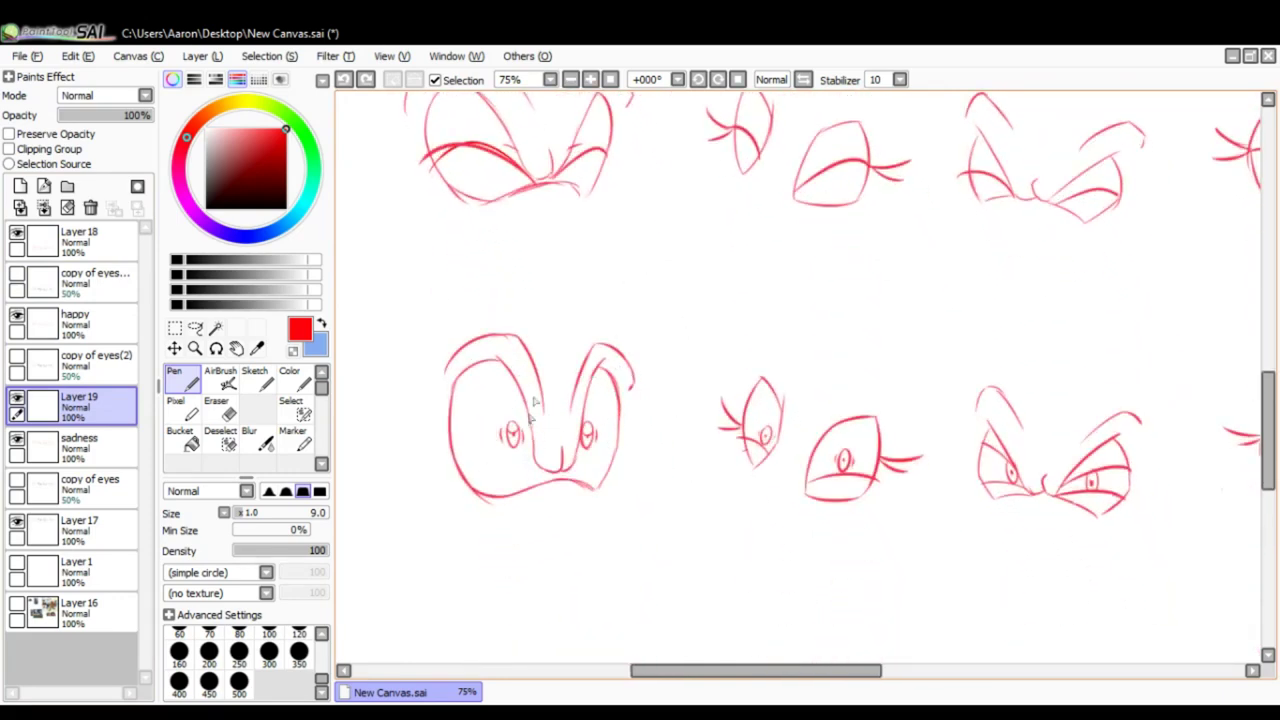
left_click_drag(532, 422, 540, 479)
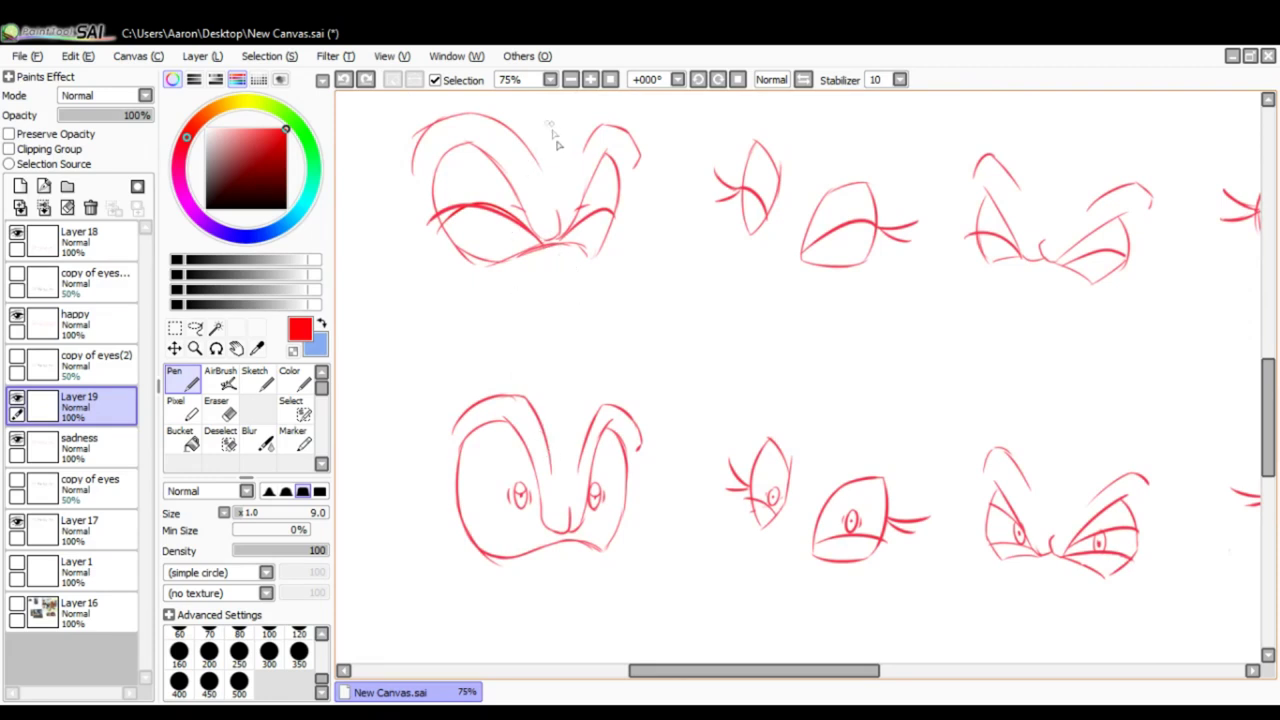
- Switch the pen colour to blue while trying brow strokes over the first happy pair, and undo the strokes
mouse_move(556, 114)
left_mouse_down()
mouse_move(490, 112)
mouse_move(406, 192)
left_mouse_up()
key("ctrl+z")
left_click(254, 236)
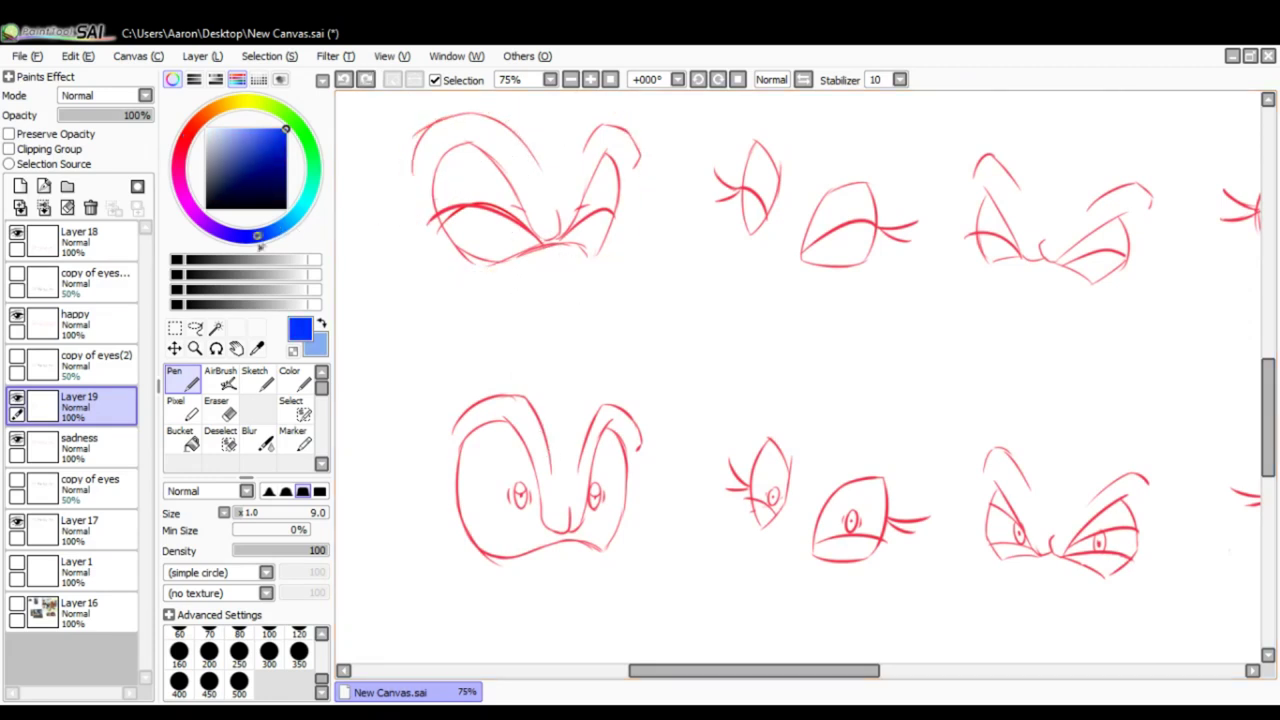
mouse_move(433, 117)
left_mouse_down()
mouse_move(427, 249)
mouse_move(660, 275)
mouse_move(468, 150)
left_mouse_up()
key("ctrl+z")
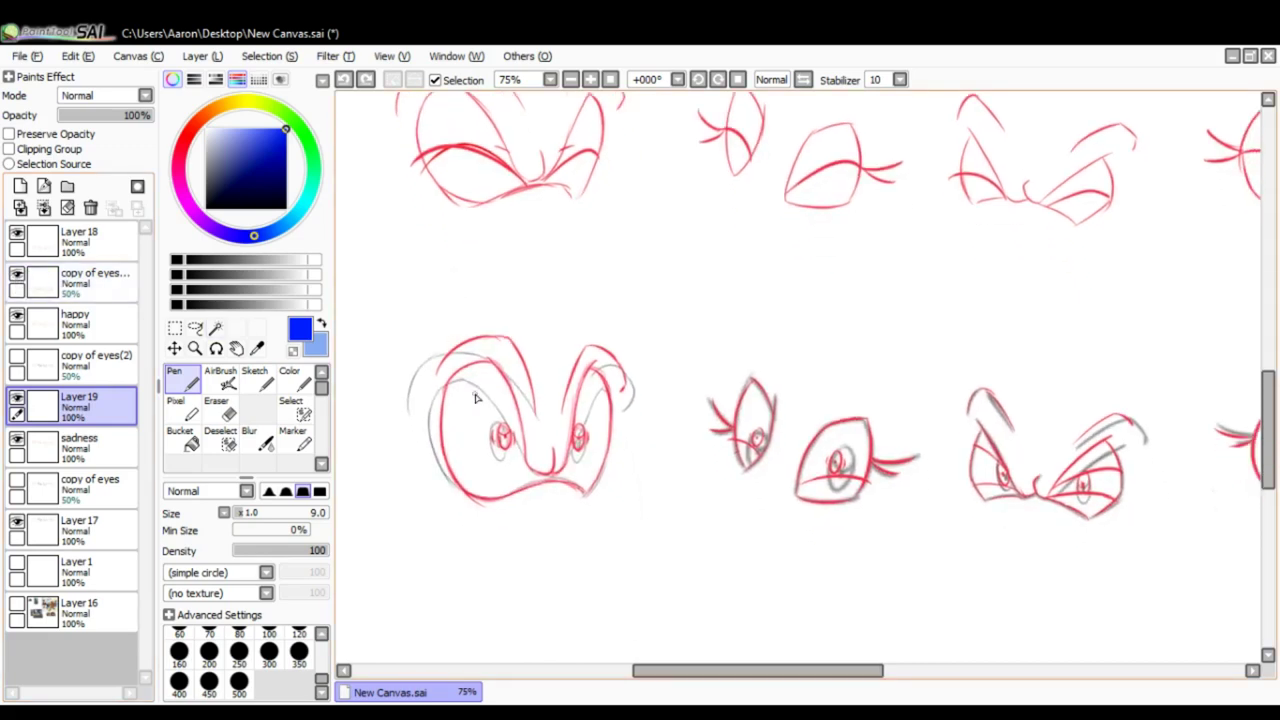
- Try a blue box around the grey base eyes of the third row's first pair, and undo it
scroll(476, 398, "down", 2)
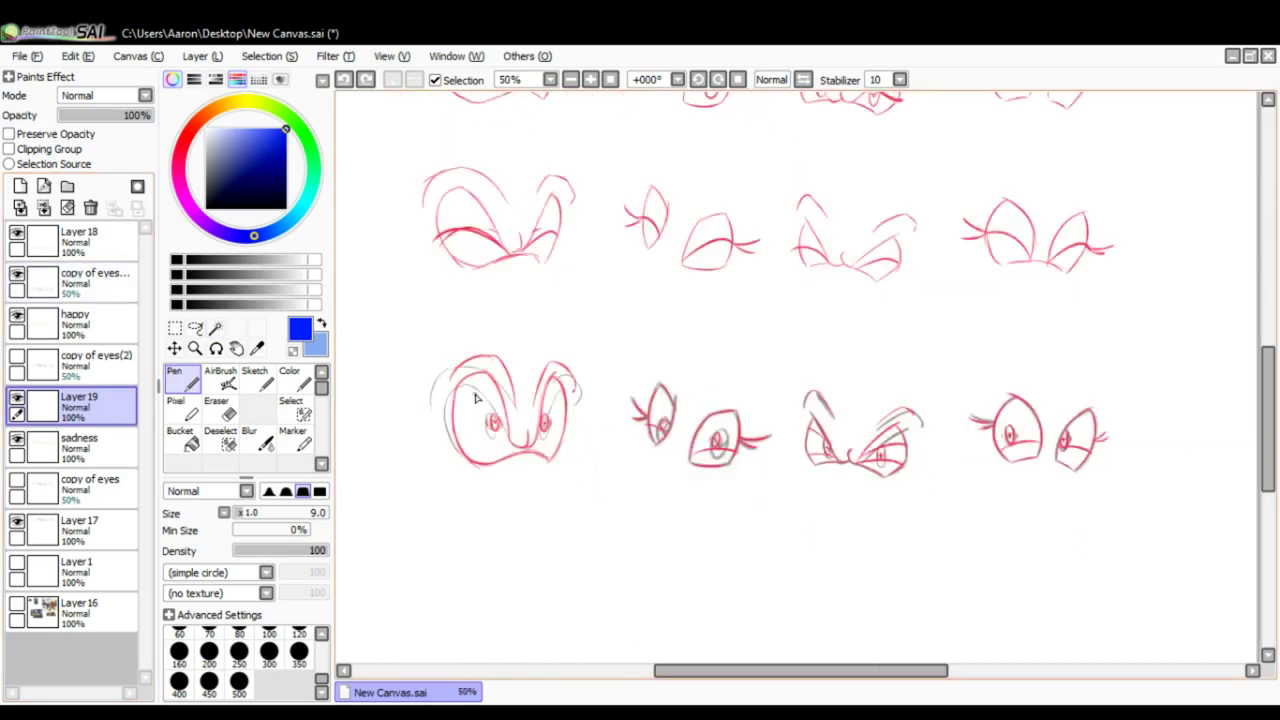
scroll(474, 391, "up", 4)
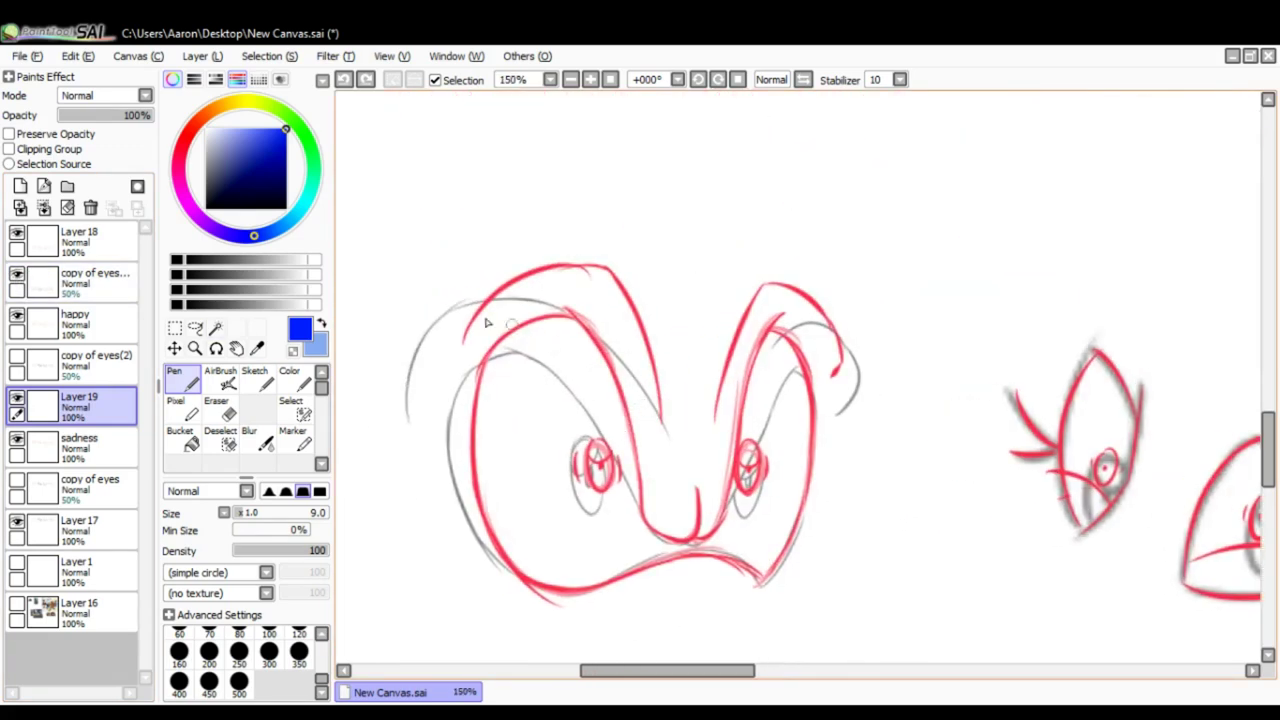
mouse_move(418, 305)
left_mouse_down()
mouse_move(859, 338)
mouse_move(840, 585)
mouse_move(597, 573)
mouse_move(416, 330)
left_mouse_up()
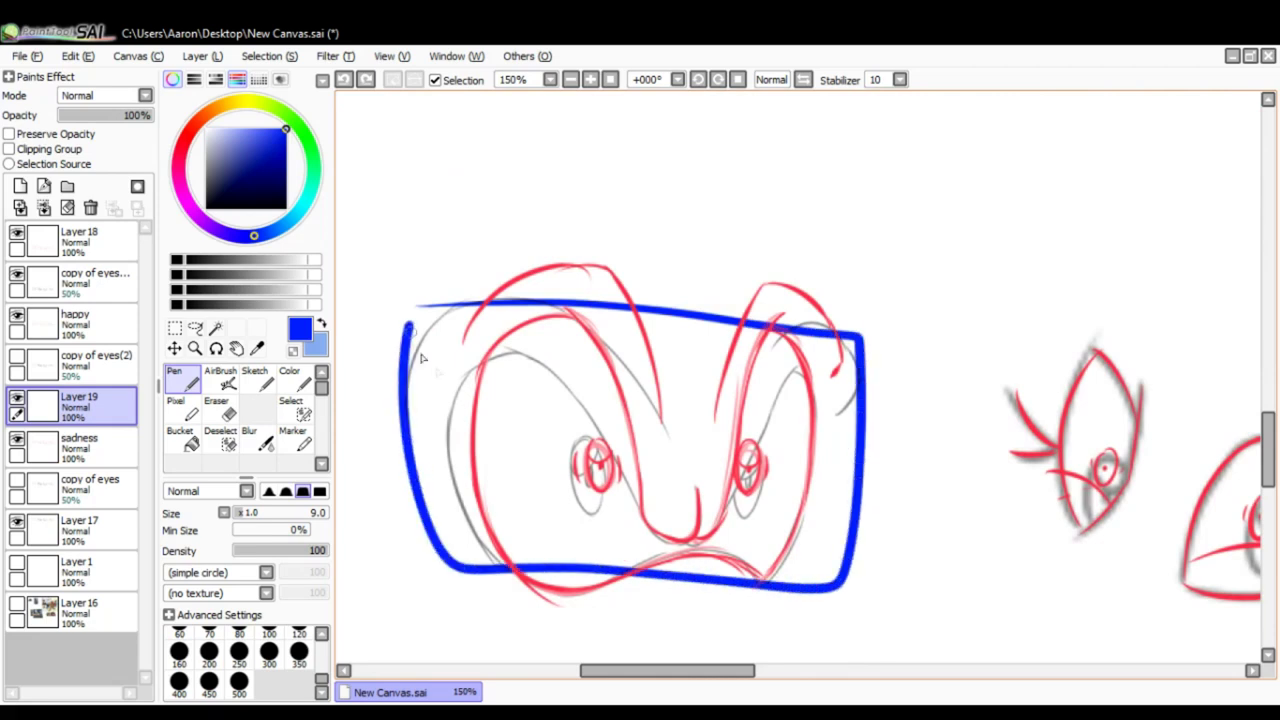
key("ctrl+z")
- Try tracing both grey base brows of the third row's first pair in blue, and undo the strokes
mouse_move(410, 410)
left_mouse_down()
mouse_move(560, 318)
mouse_move(683, 437)
left_mouse_up()
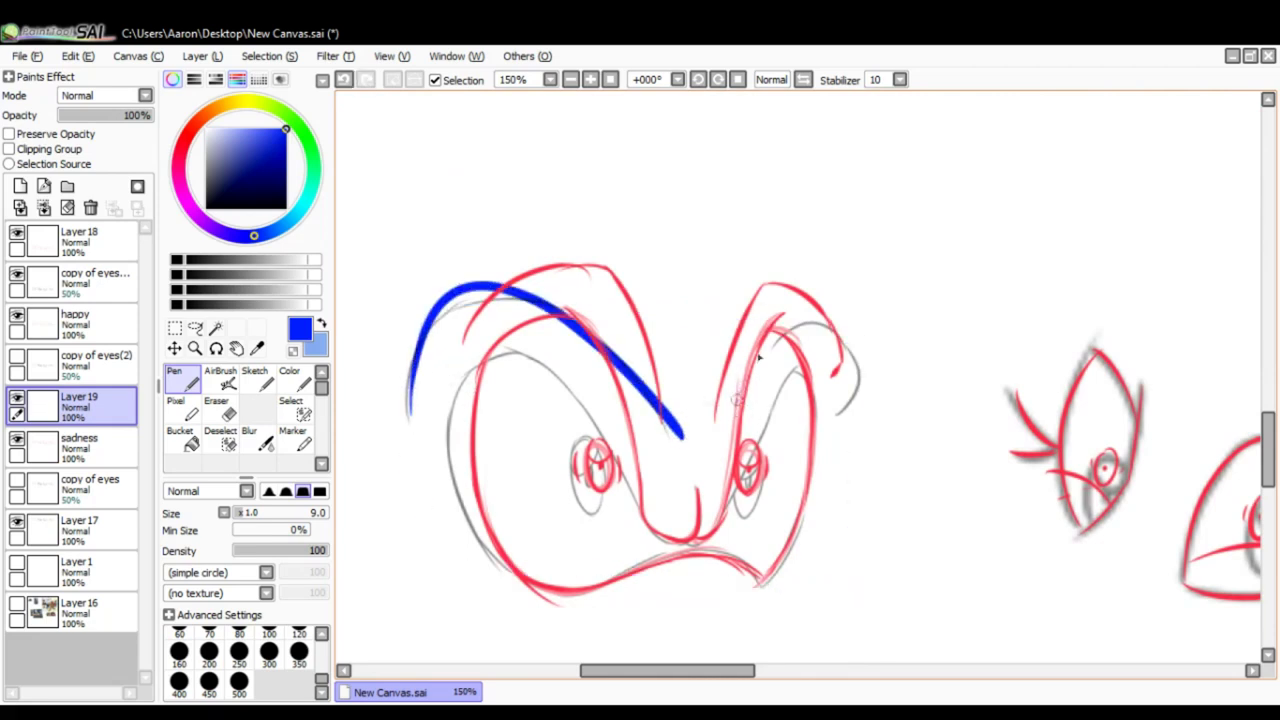
mouse_move(735, 398)
left_mouse_down()
mouse_move(844, 339)
mouse_move(866, 412)
left_mouse_up()
key("ctrl+z")
key("ctrl+z")
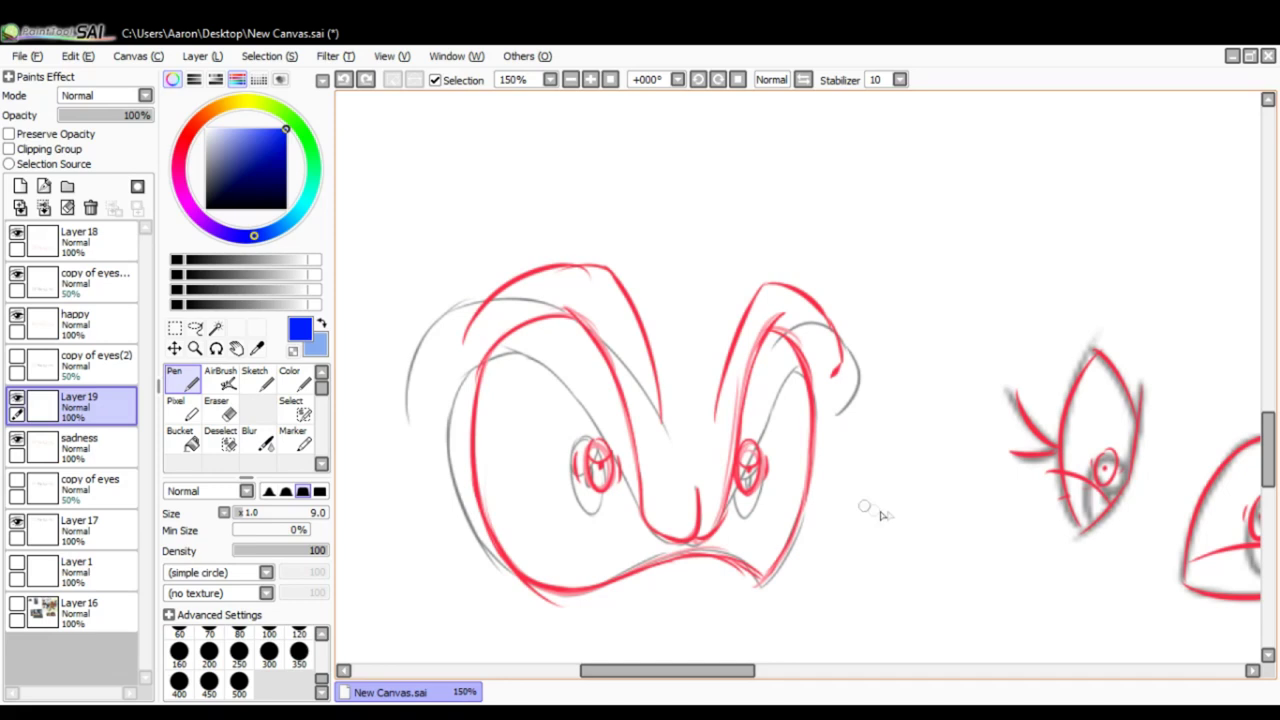
- Draw blue upward arrows beside both brows of the third row's first pair, and delete the annotation layer, Layer 19
mouse_move(893, 515)
left_mouse_down()
mouse_move(886, 318)
mouse_move(862, 378)
left_mouse_up()
mouse_move(438, 409)
left_mouse_down()
mouse_move(444, 250)
mouse_move(460, 282)
left_mouse_up()
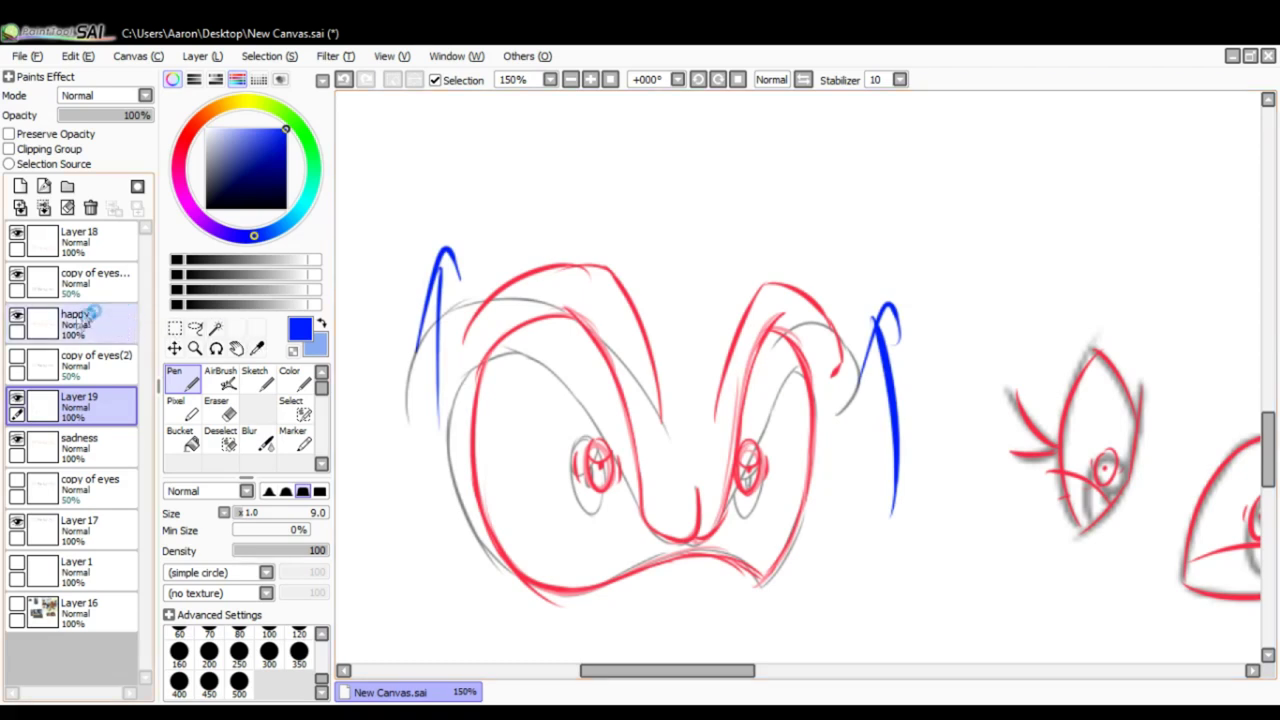
left_click(16, 398)
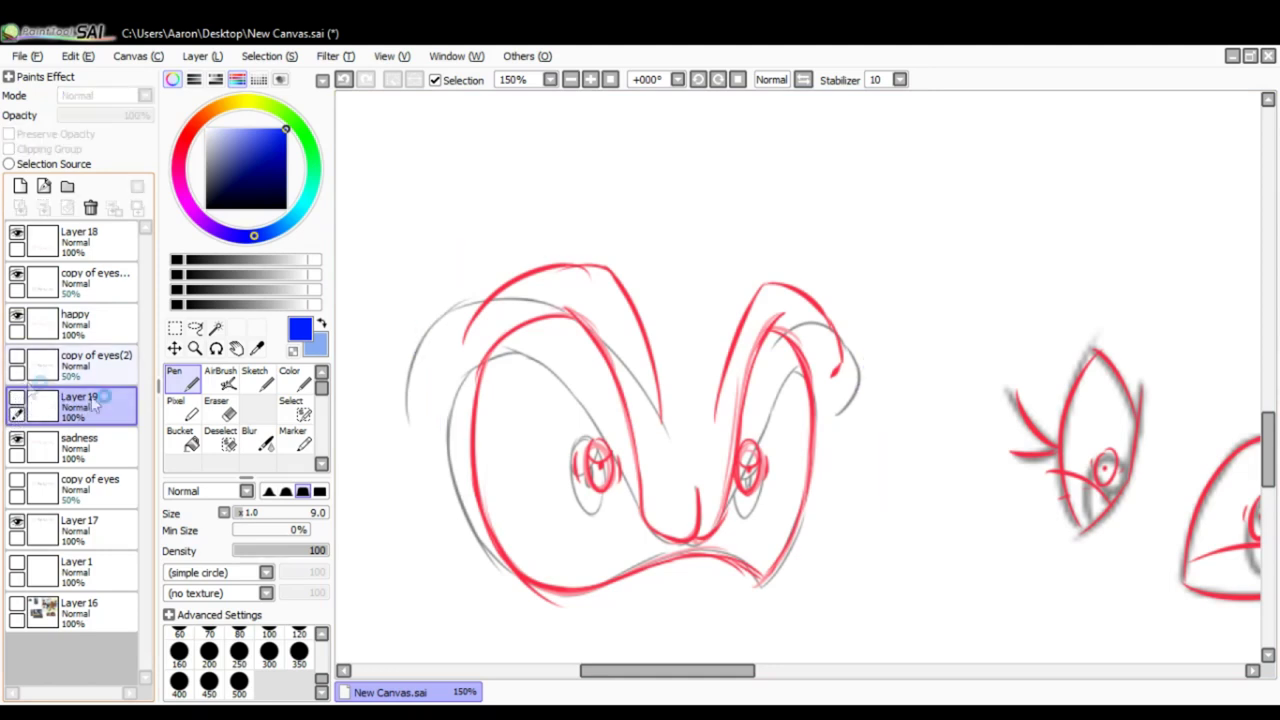
left_click(90, 208)
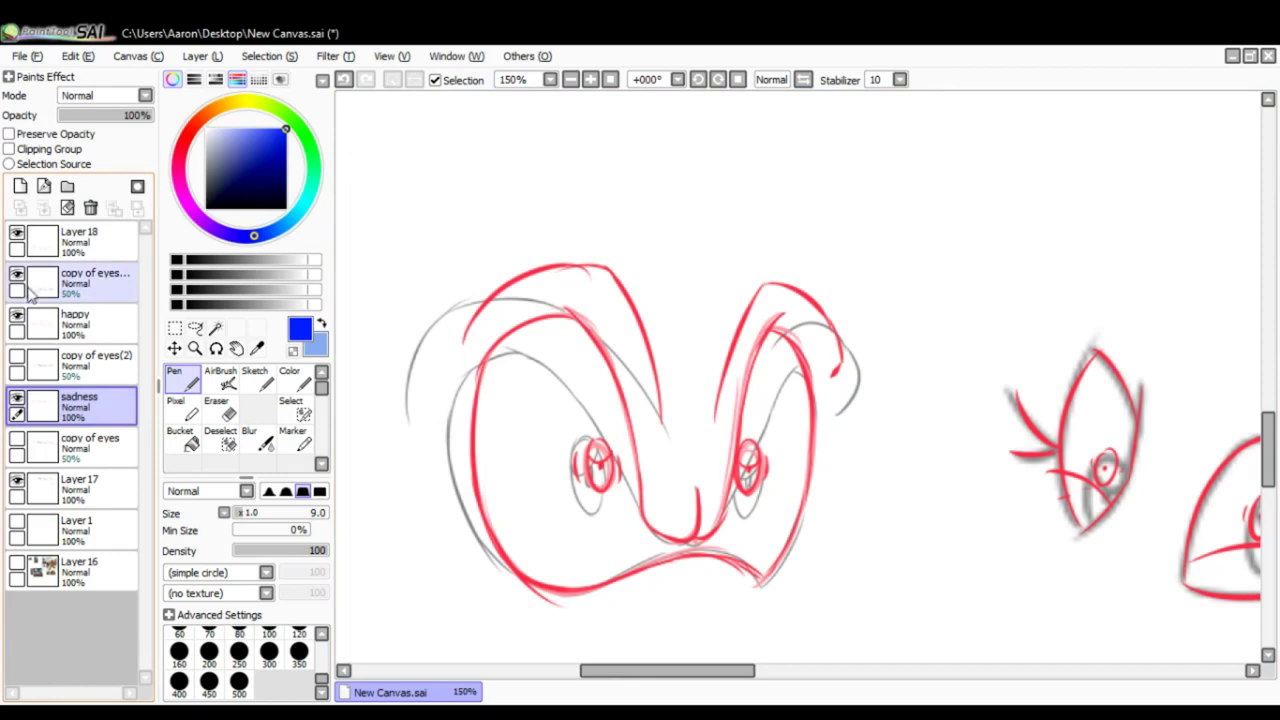
- Hide the grey base-eye copy and examine the third row's first pair against the happy pair above it
left_click(17, 275)
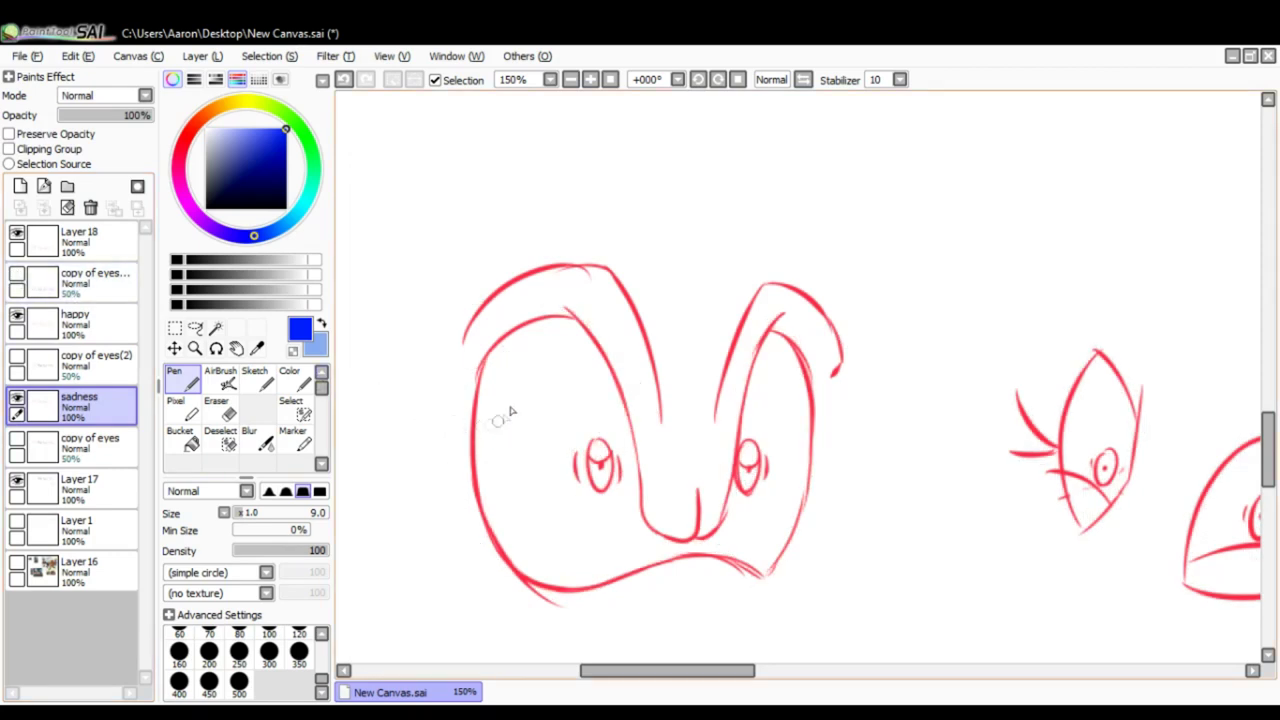
left_click_drag(680, 428, 650, 374)
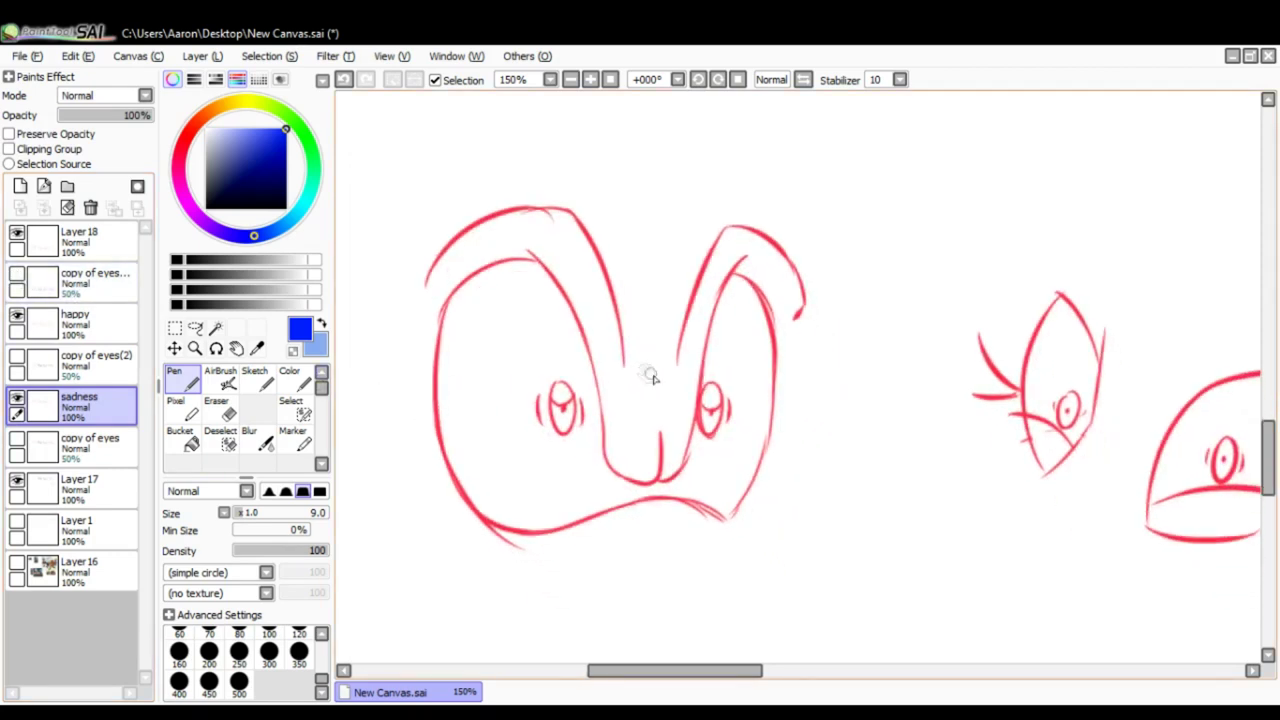
left_click_drag(683, 420, 650, 414)
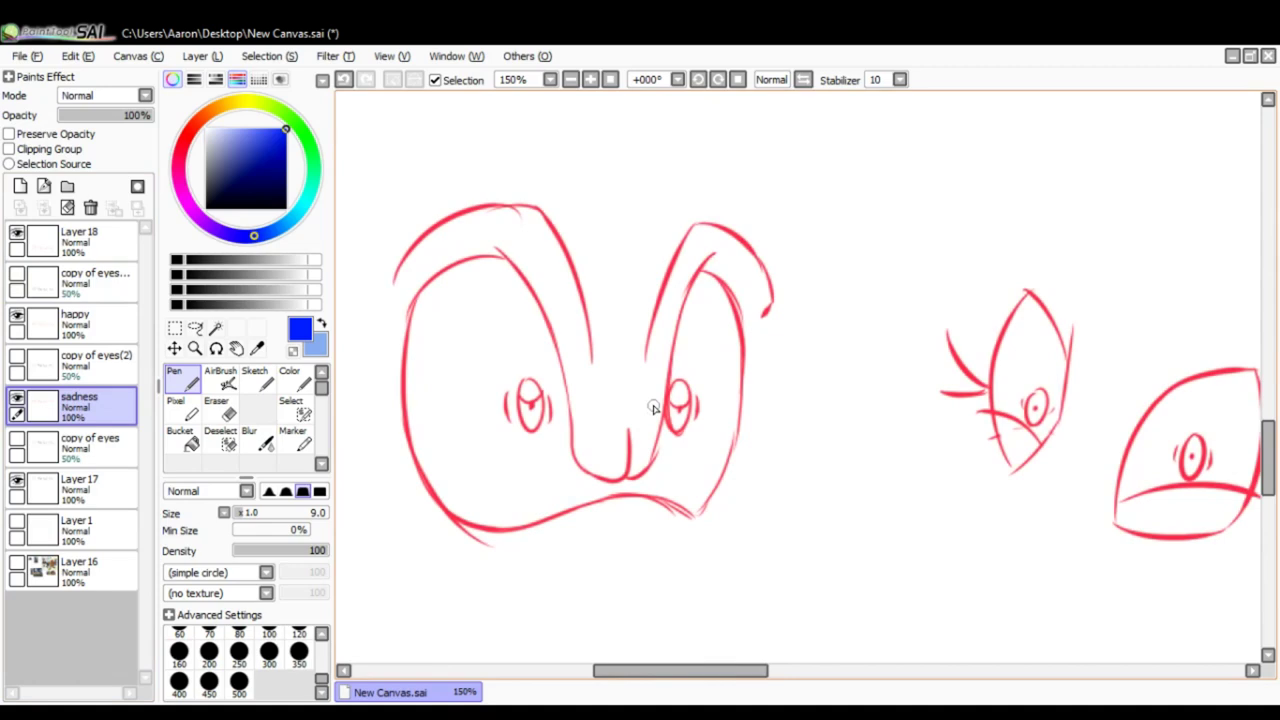
scroll(653, 408, "down", 3)
scroll(653, 408, "up", 2)
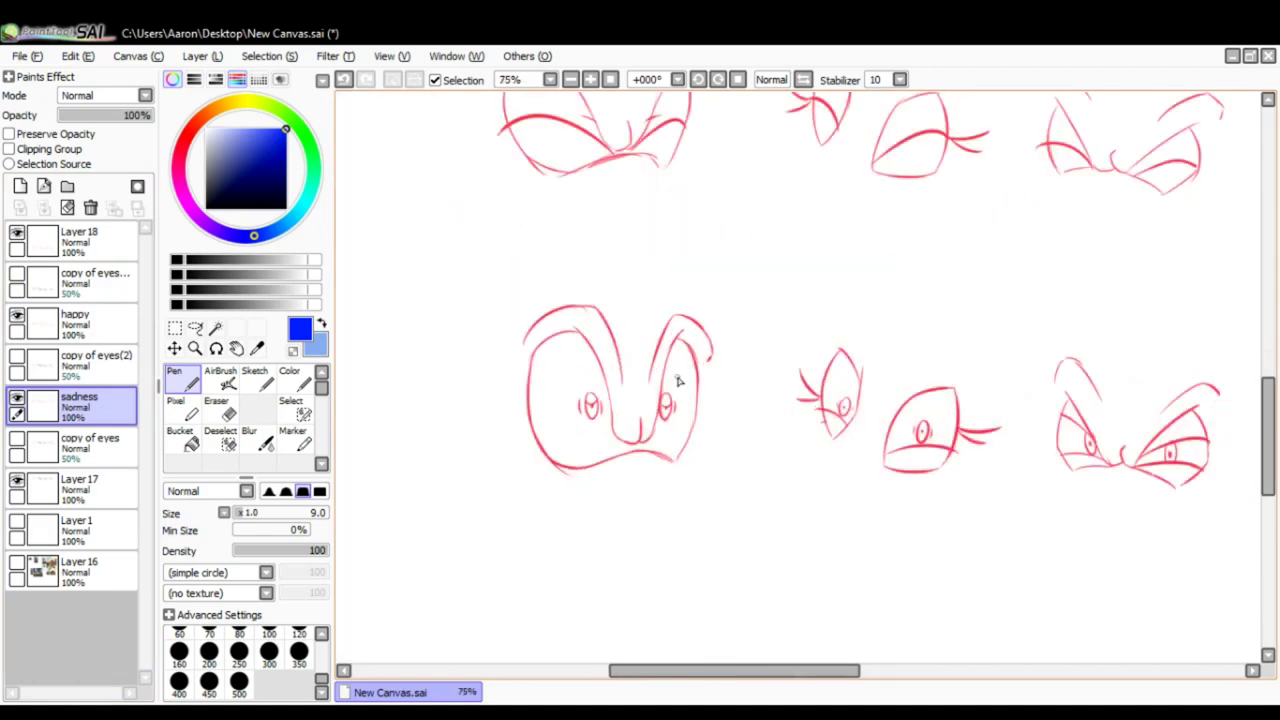
left_click_drag(710, 304, 669, 354)
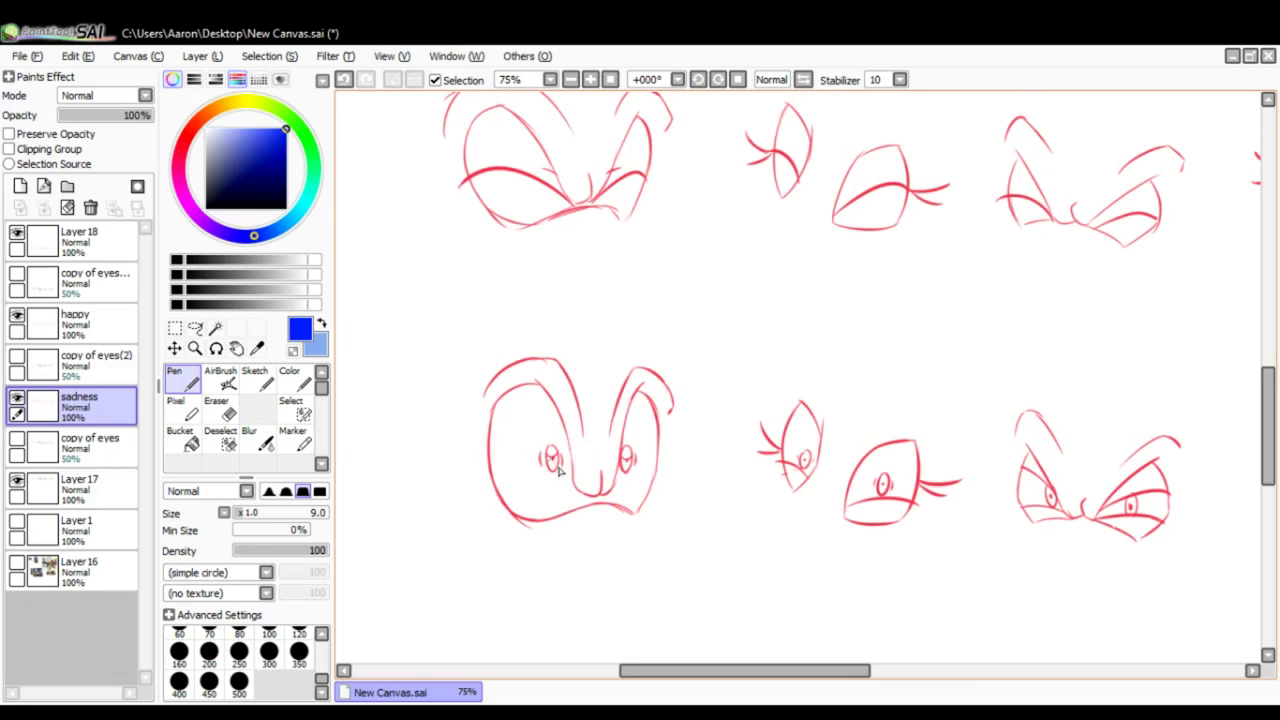
left_click_drag(574, 468, 568, 433)
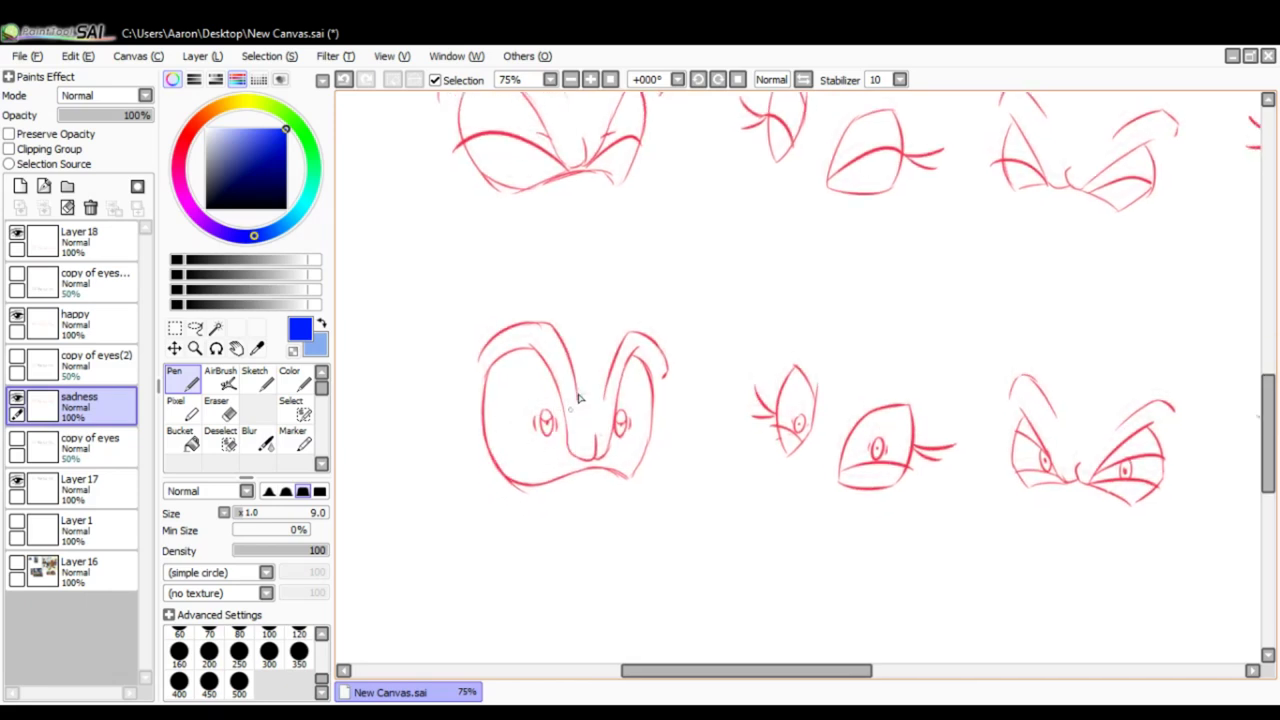
scroll(578, 398, "up", 1)
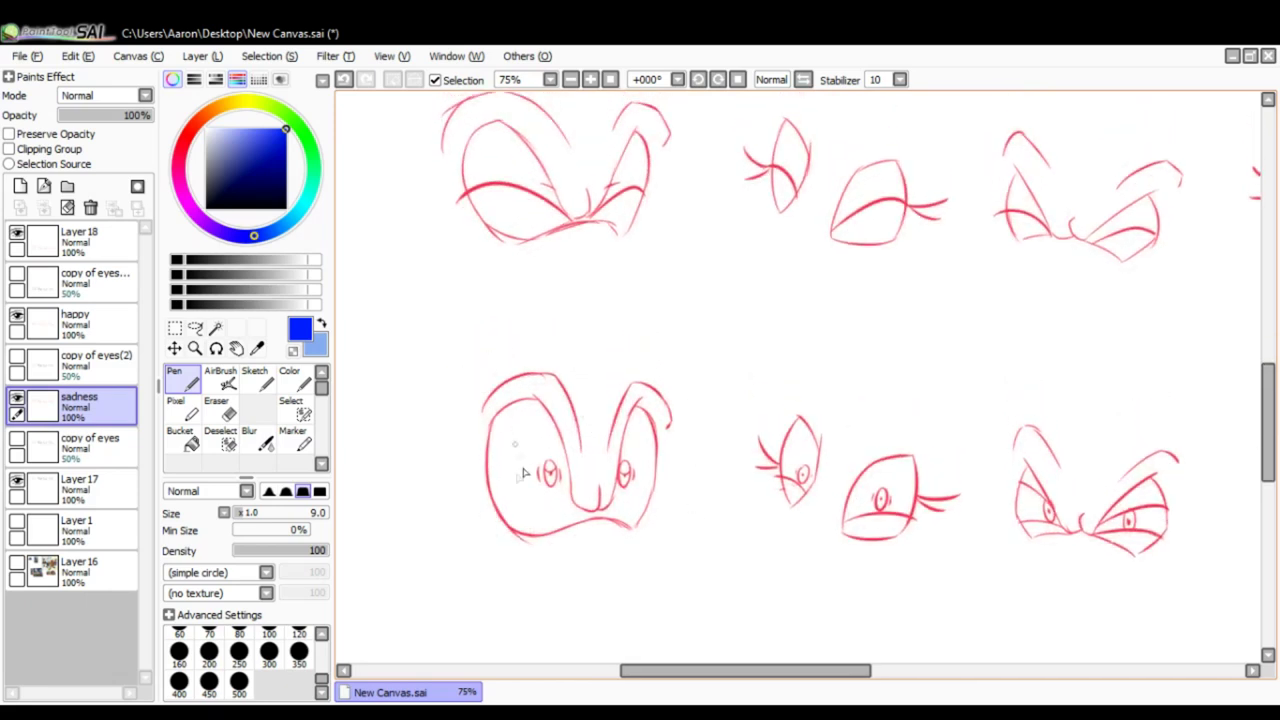
- Try blue circles on either side of the pupil in the first pair's larger eye, and undo both
left_click_drag(540, 463, 565, 461)
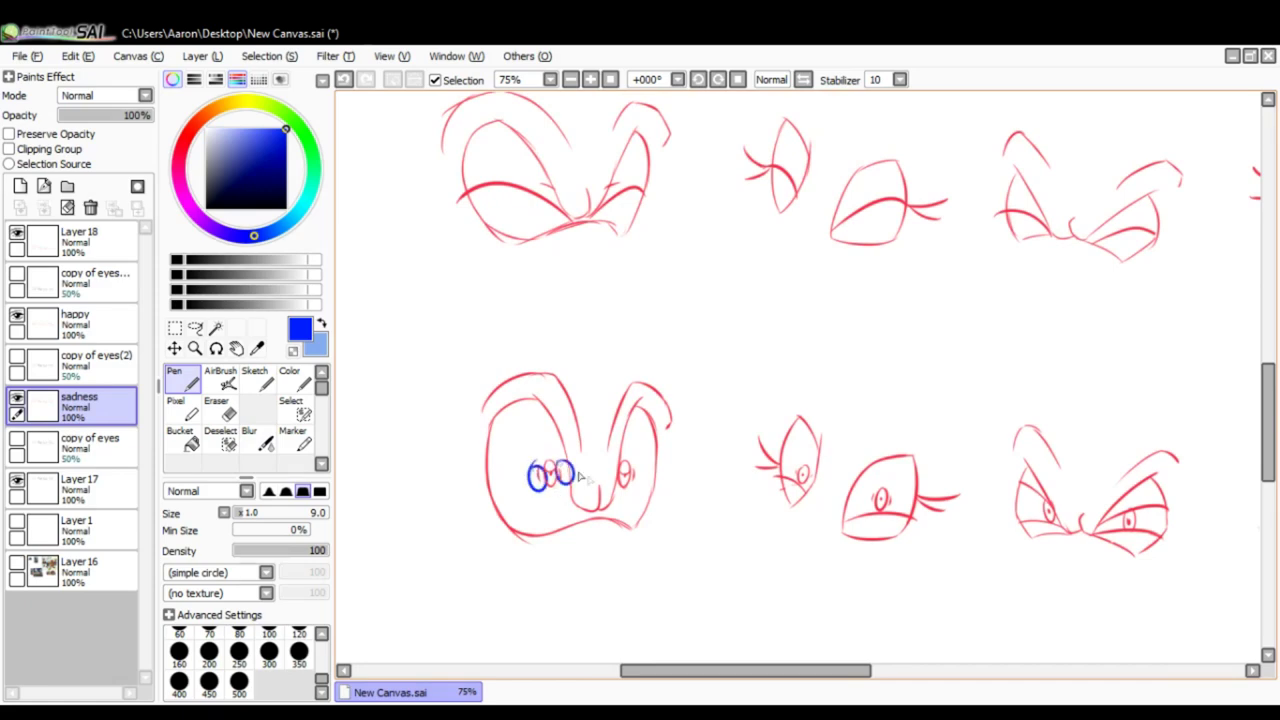
key("ctrl+z")
key("ctrl+z")
- Try arched blue lower lids across both eyes of the third row's first pair, and undo them
left_click_drag(769, 523, 636, 537)
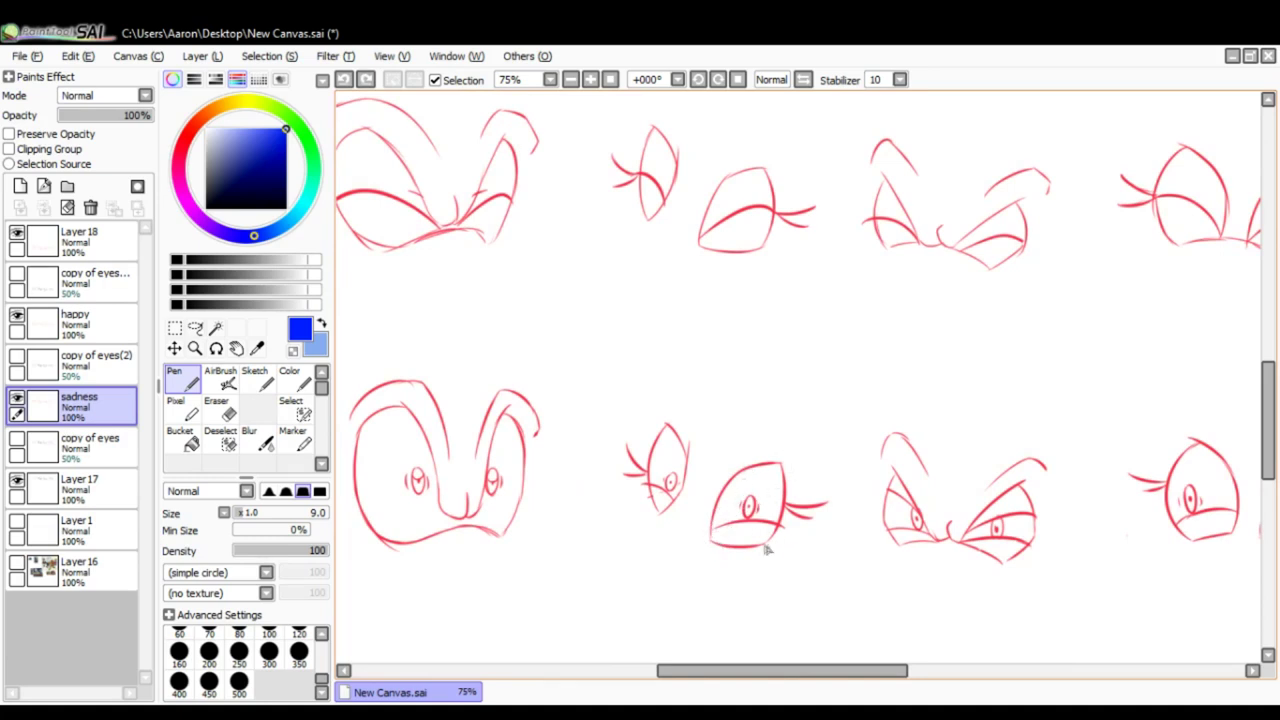
mouse_move(362, 506)
left_mouse_down()
mouse_move(465, 522)
mouse_move(528, 498)
mouse_move(608, 424)
left_mouse_up()
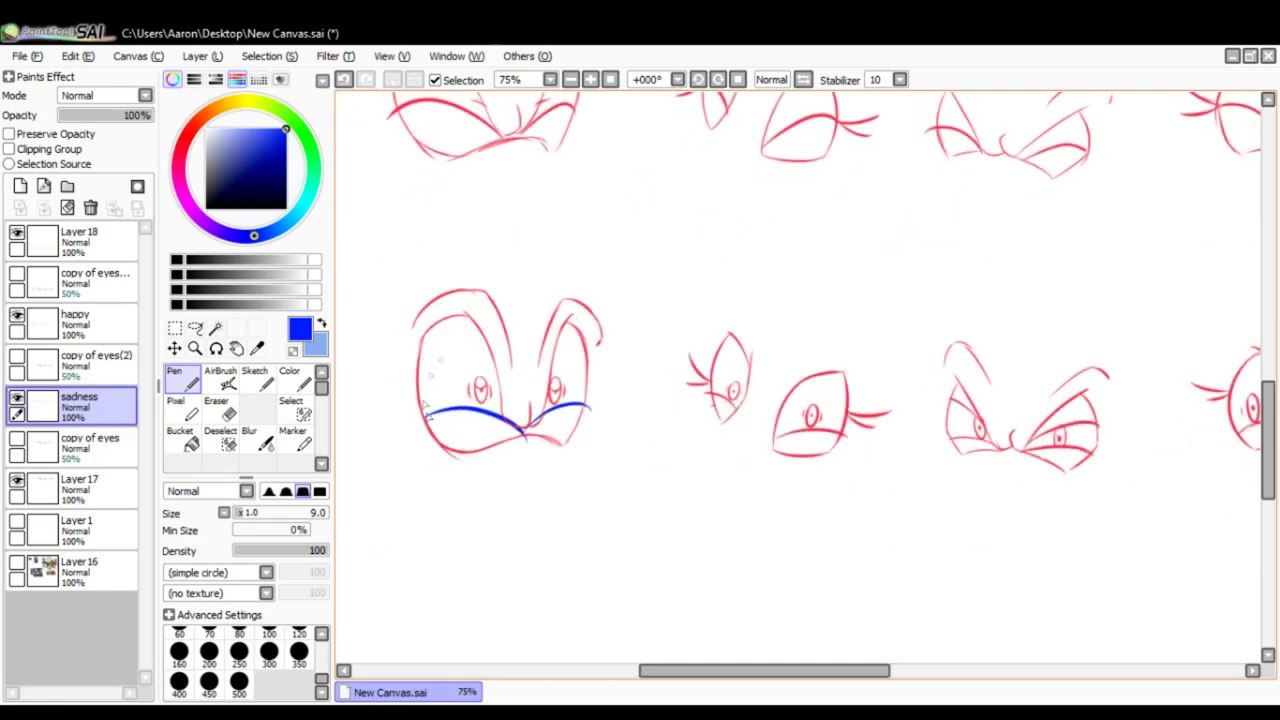
left_click_drag(766, 463, 696, 461)
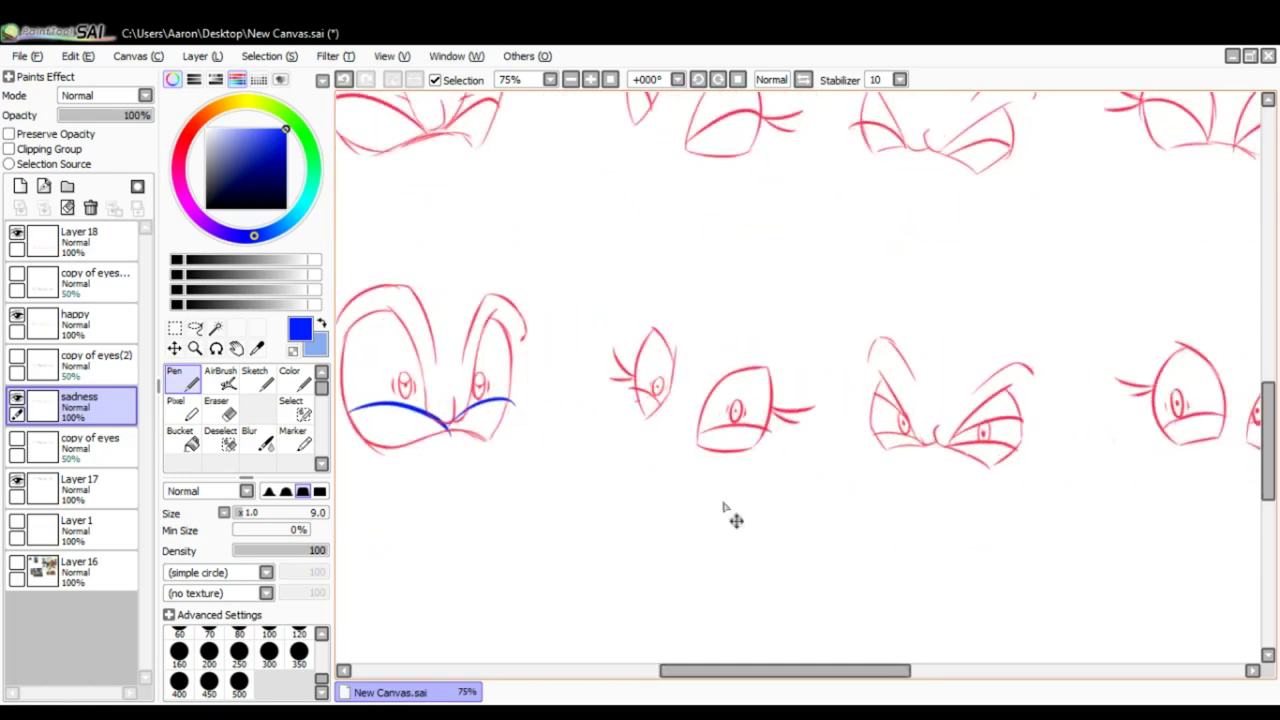
key("ctrl+z")
key("ctrl+z")
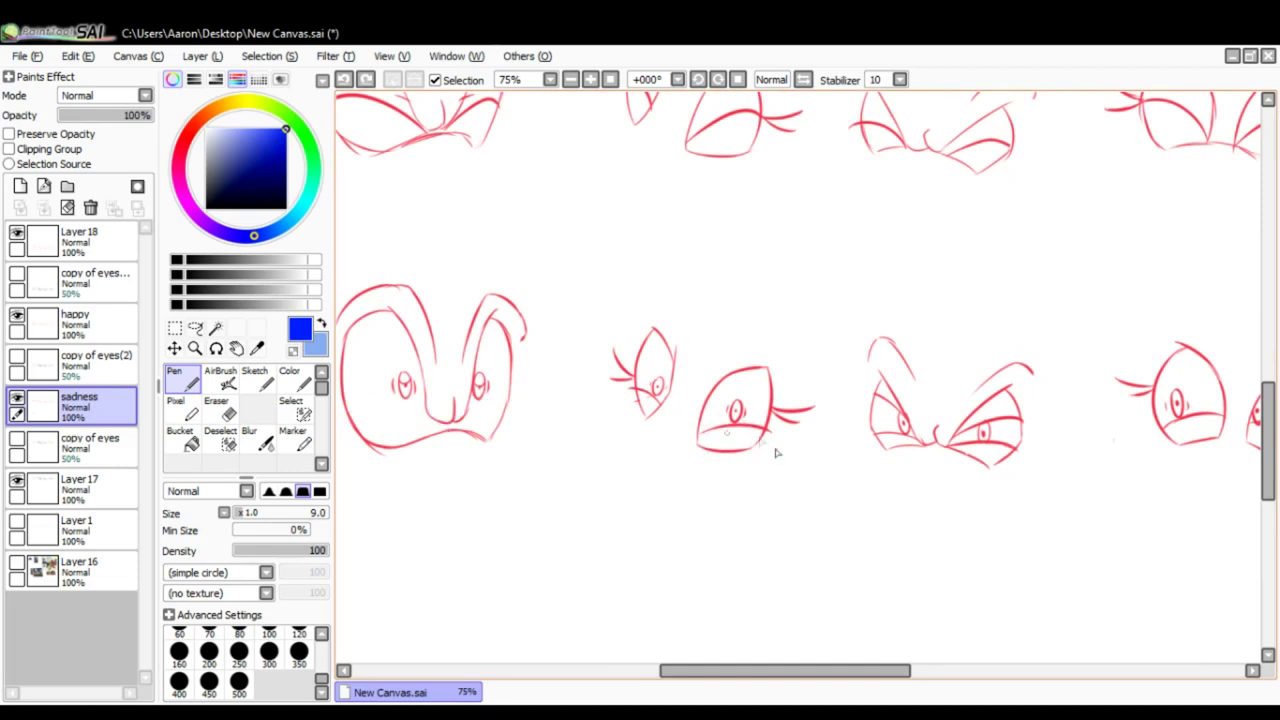
- Try blue strokes beside the first pair's smaller eye, undo them, and view the remaining third-row pairs
left_click_drag(634, 452, 666, 449)
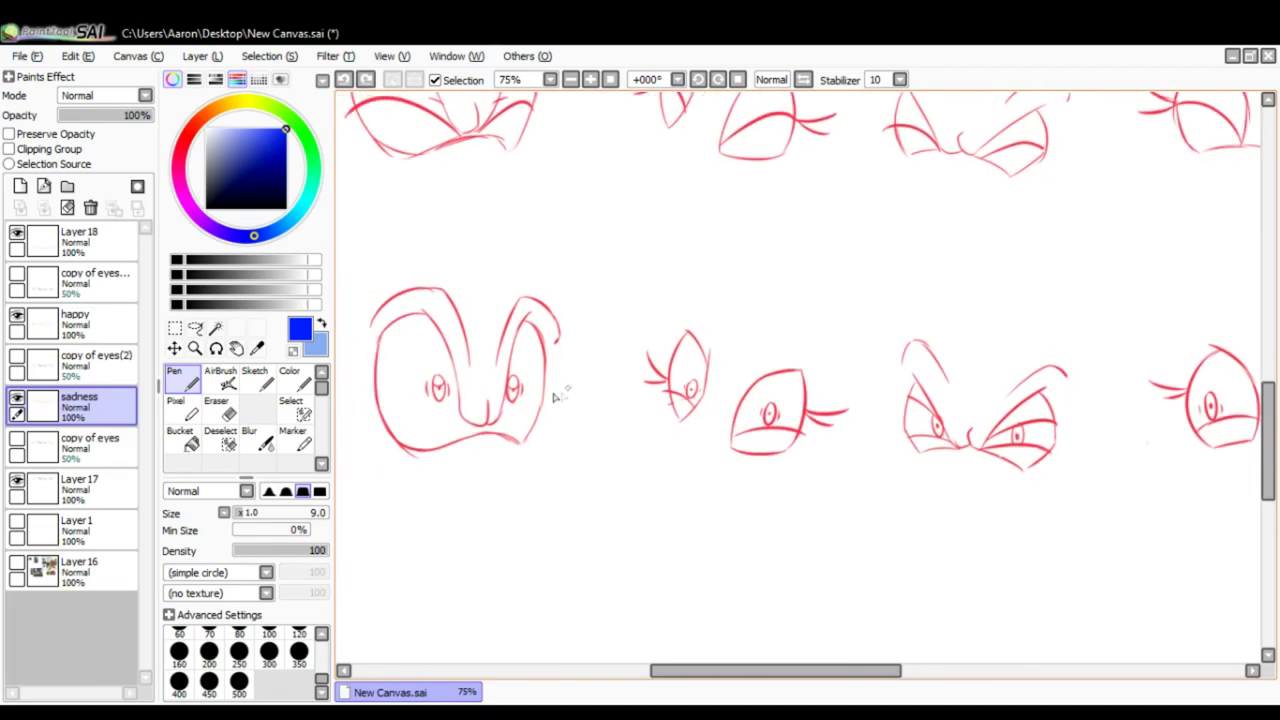
mouse_move(583, 338)
left_mouse_down()
mouse_move(410, 456)
mouse_move(521, 281)
mouse_move(773, 446)
mouse_move(793, 324)
mouse_move(630, 300)
left_mouse_up()
key("ctrl+z")
key("ctrl+z")
left_click_drag(817, 449, 643, 428)
left_click_drag(810, 458, 790, 467)
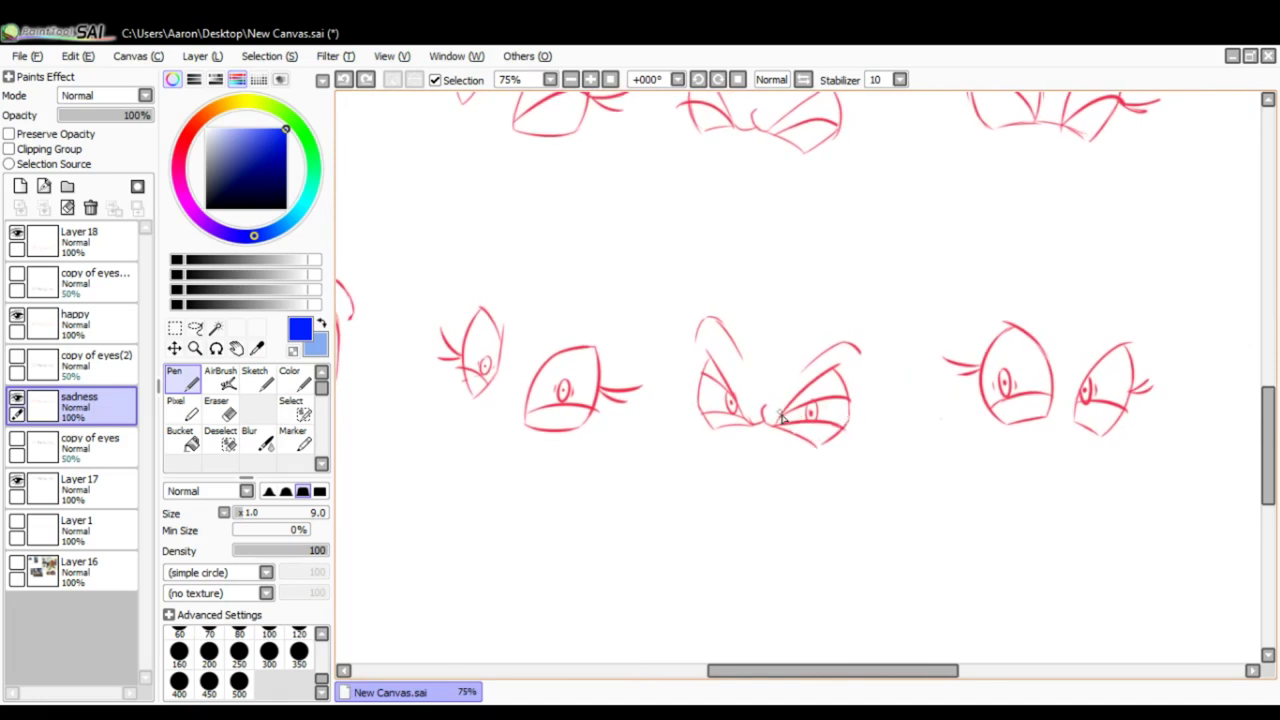
- Try a blue upper-lid curve on the third row's angry-browed pair and a blue frame around that pair, and undo both
left_click_drag(781, 421, 858, 400)
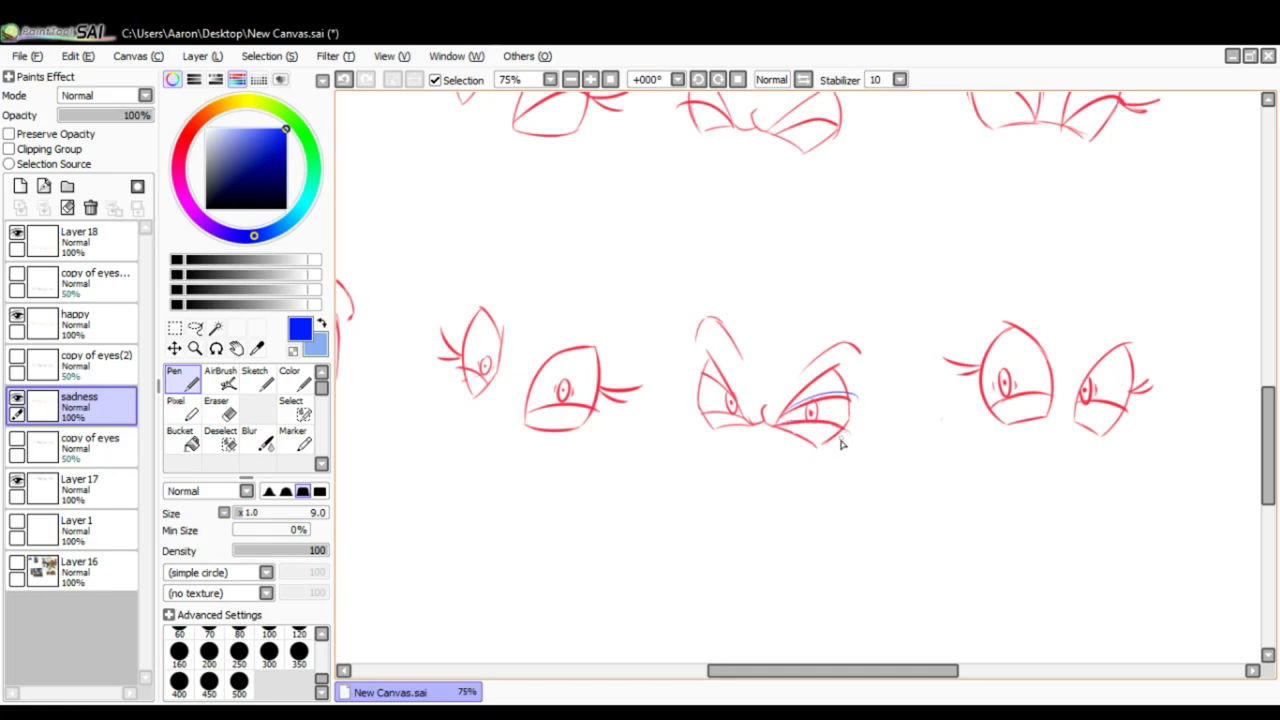
key("ctrl+z")
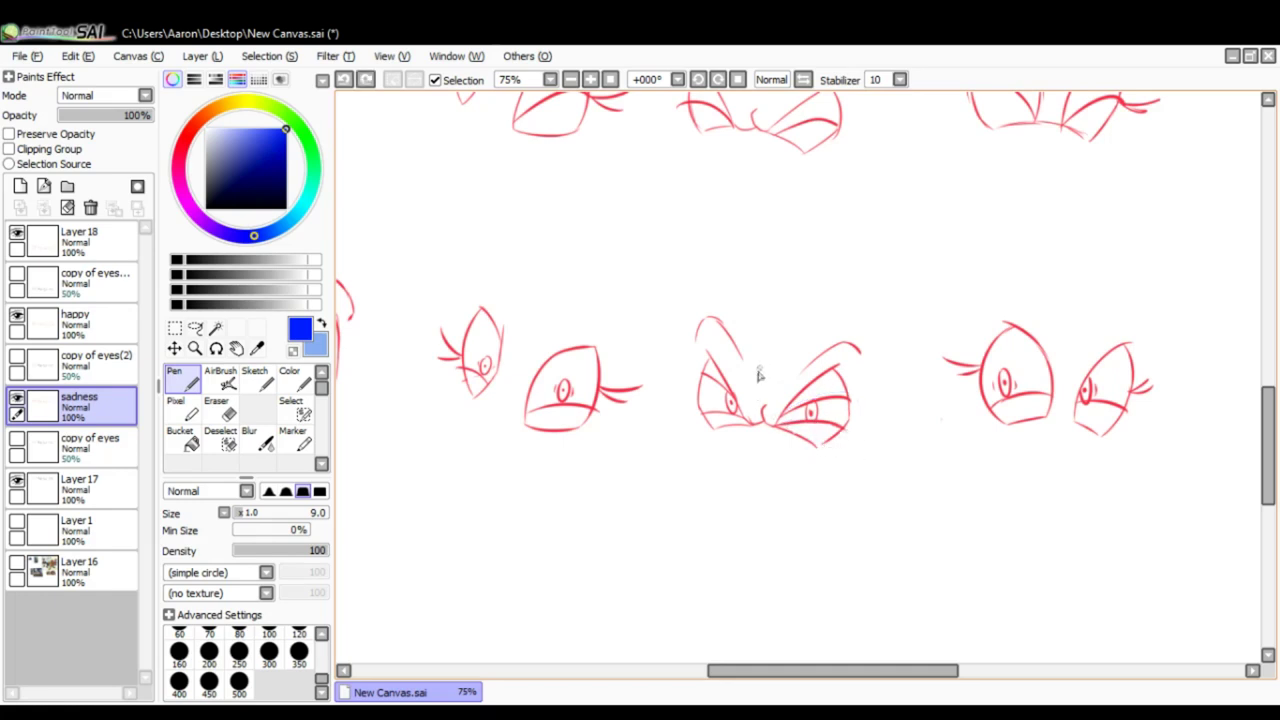
mouse_move(677, 305)
left_mouse_down()
mouse_move(691, 453)
mouse_move(899, 458)
mouse_move(754, 285)
mouse_move(663, 302)
left_mouse_up()
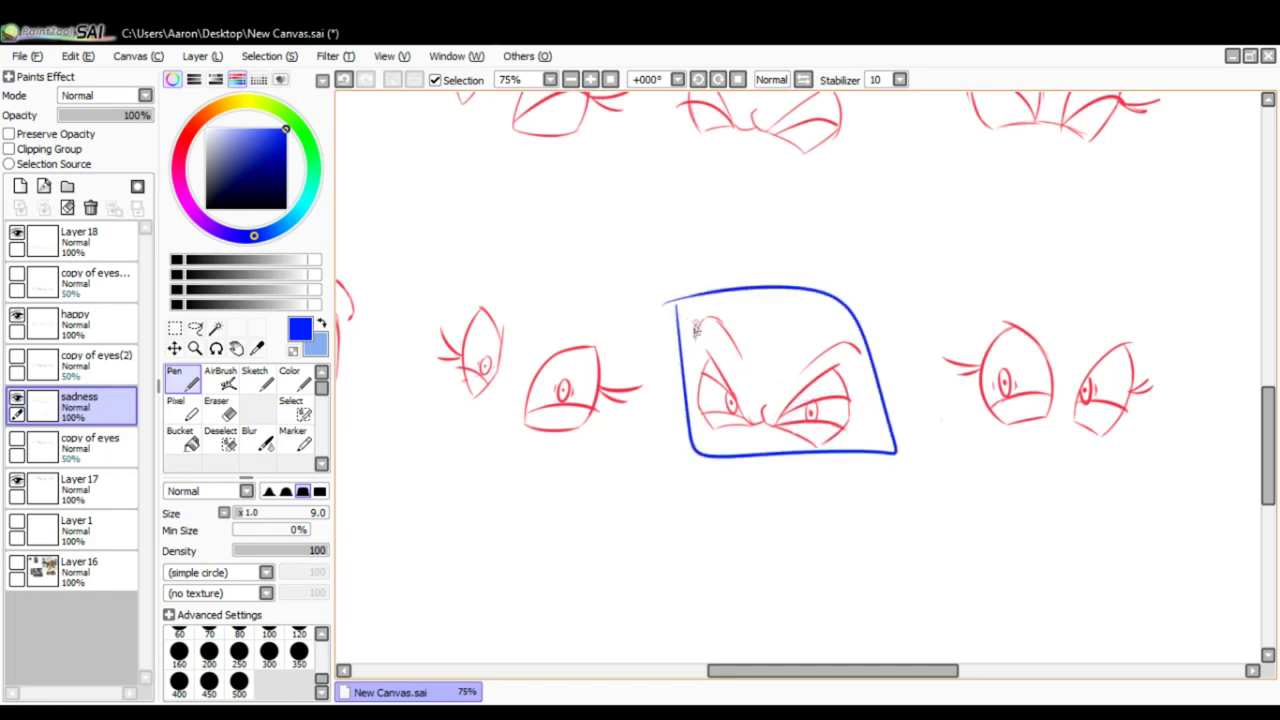
key("ctrl+z")
- Try blue outlines around the third row's last pair and its second pair, and undo them
left_click_drag(834, 470, 787, 408)
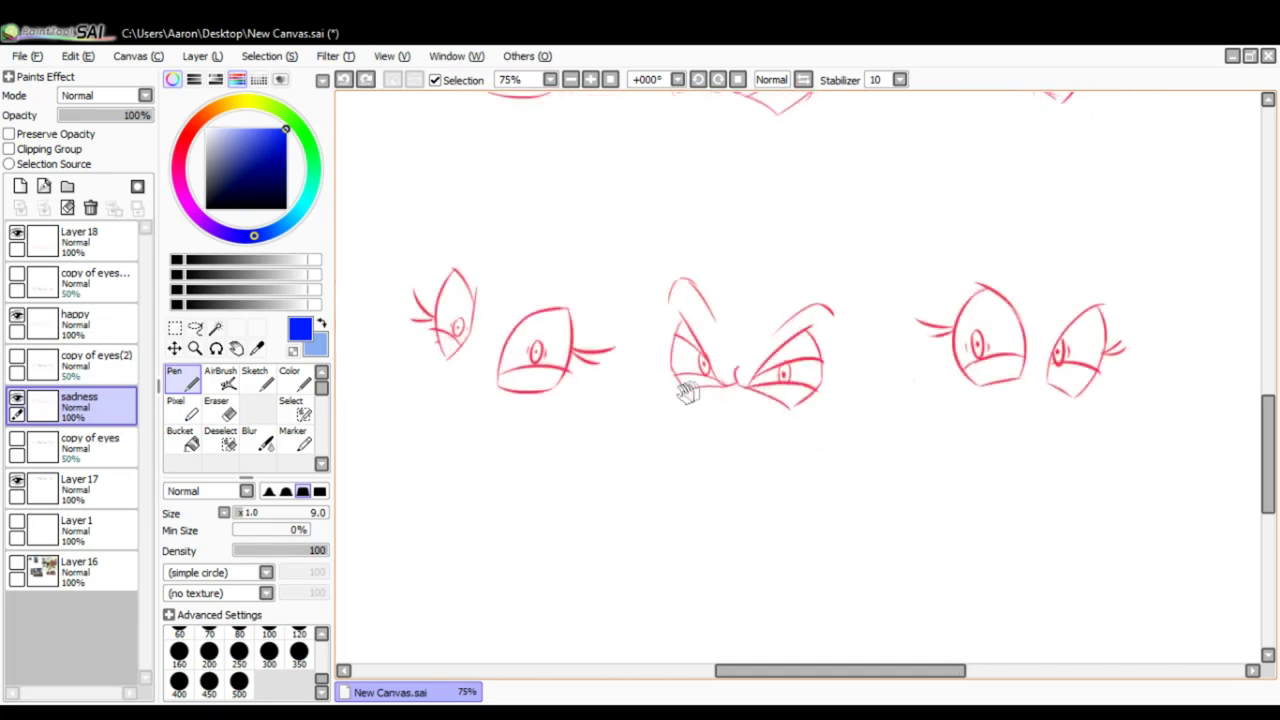
left_click_drag(686, 391, 911, 419)
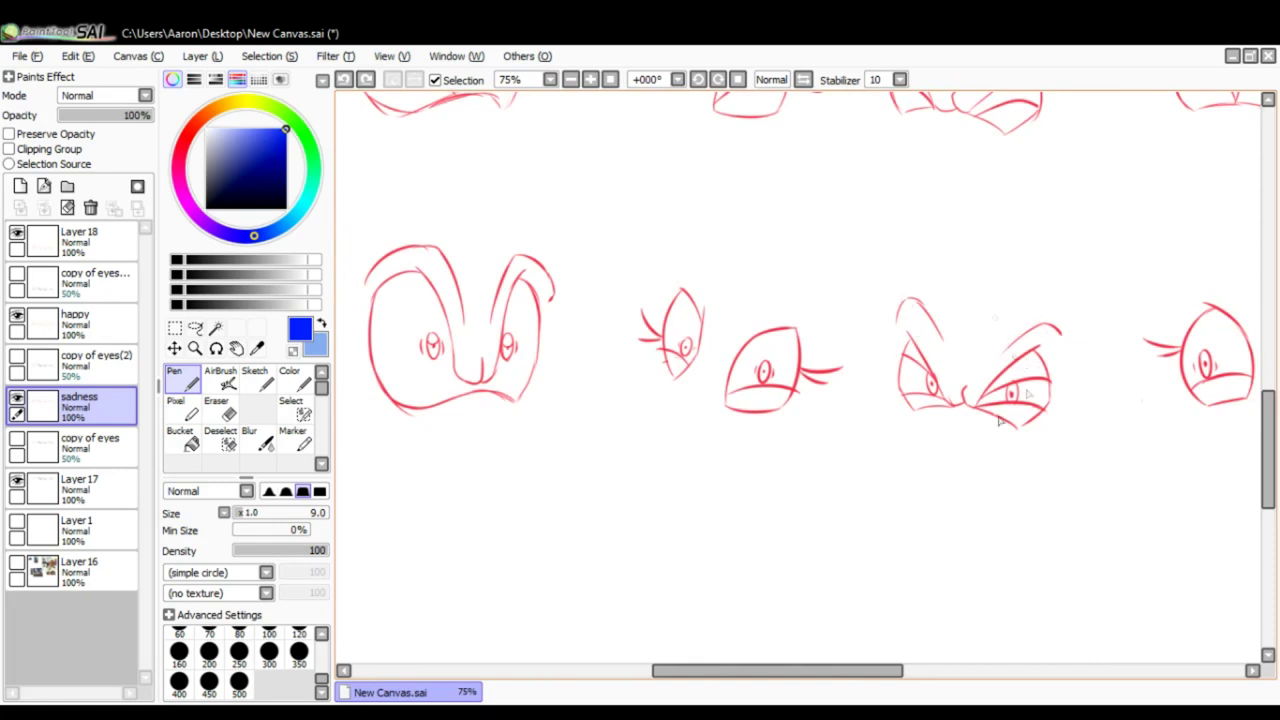
mouse_move(941, 438)
left_mouse_down()
mouse_move(1030, 302)
mouse_move(938, 440)
left_mouse_up()
left_click_drag(1018, 447, 1000, 455)
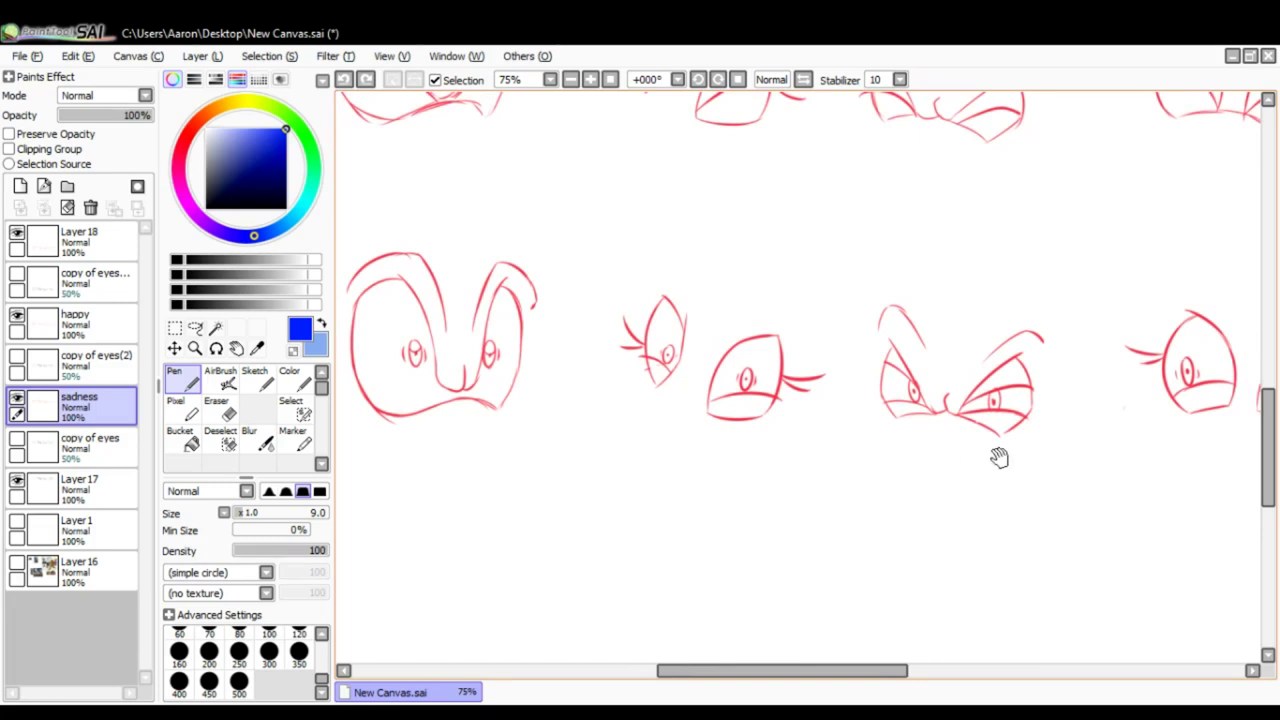
mouse_move(997, 451)
left_mouse_down()
mouse_move(860, 460)
mouse_move(860, 471)
mouse_move(1183, 371)
mouse_move(982, 452)
left_mouse_up()
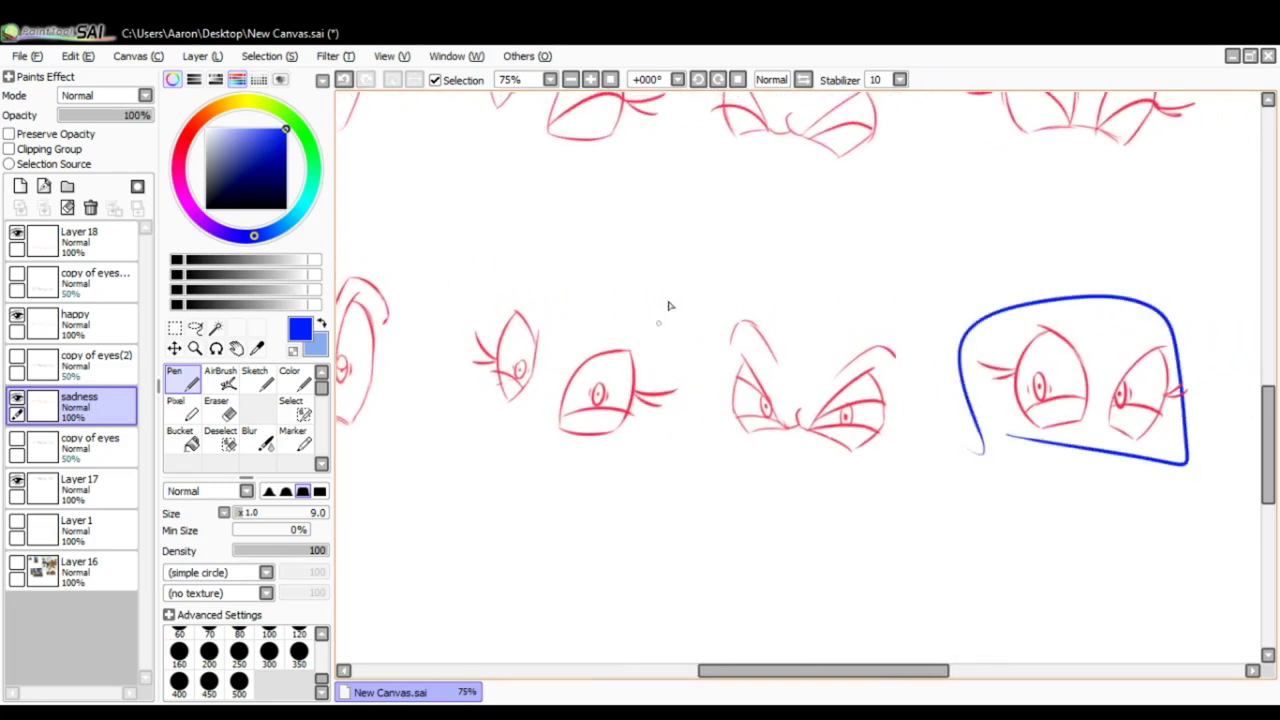
mouse_move(670, 306)
left_mouse_down()
mouse_move(649, 442)
mouse_move(498, 411)
mouse_move(631, 294)
mouse_move(687, 353)
left_mouse_up()
key("ctrl+z")
key("ctrl+z")
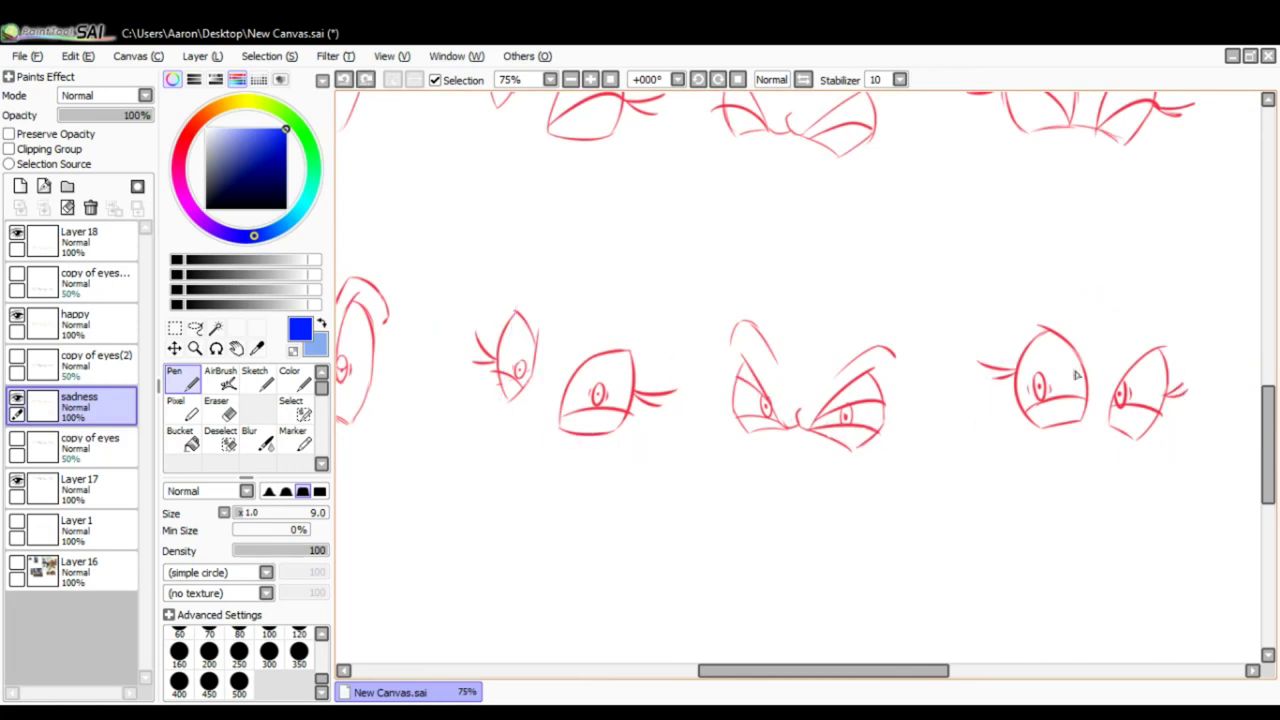
- View the sad, happy and wide-eyed rows together at 50% zoom beneath the black base eyes to compare their expressions
left_click_drag(888, 376, 946, 393)
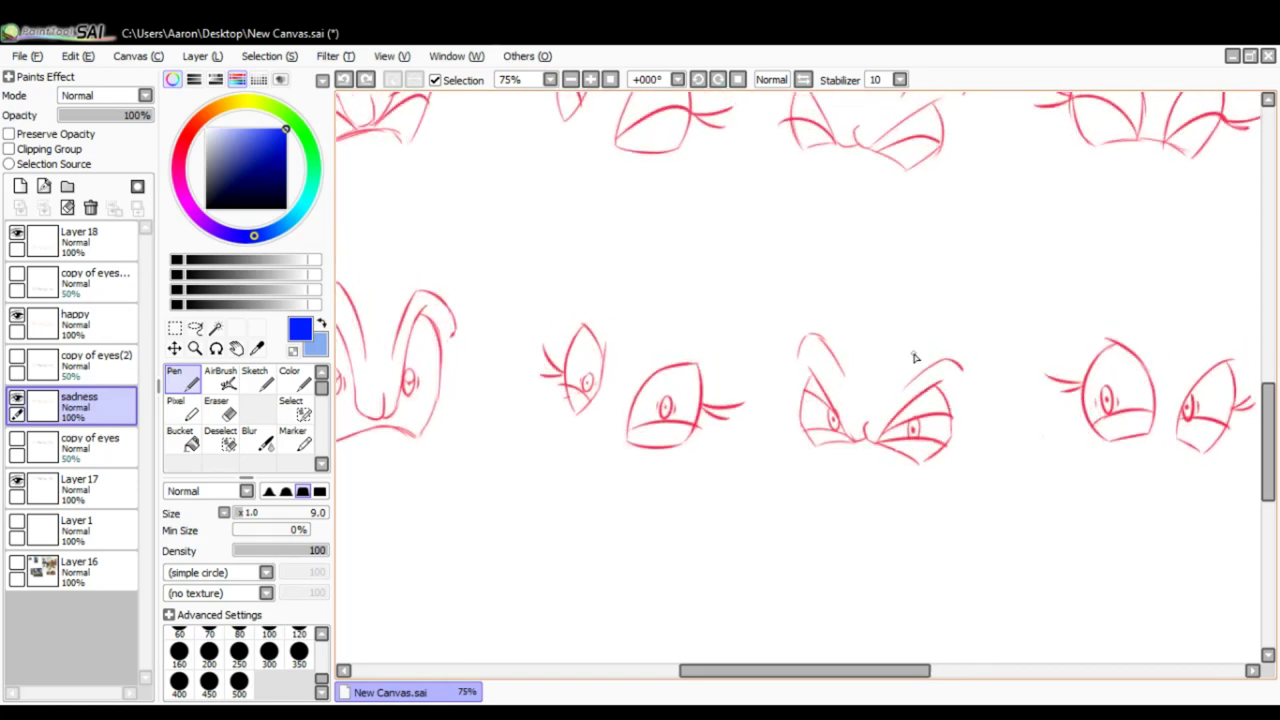
scroll(914, 357, "down", 1)
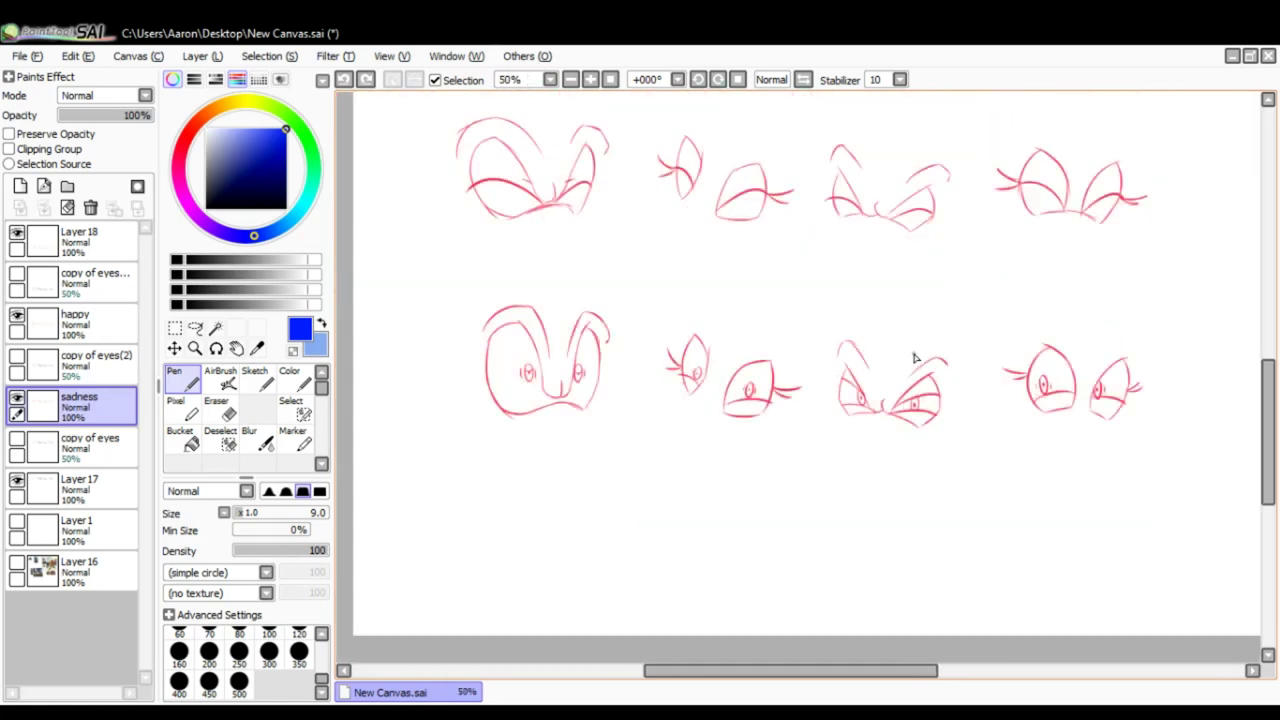
scroll(1006, 349, "up", 5)
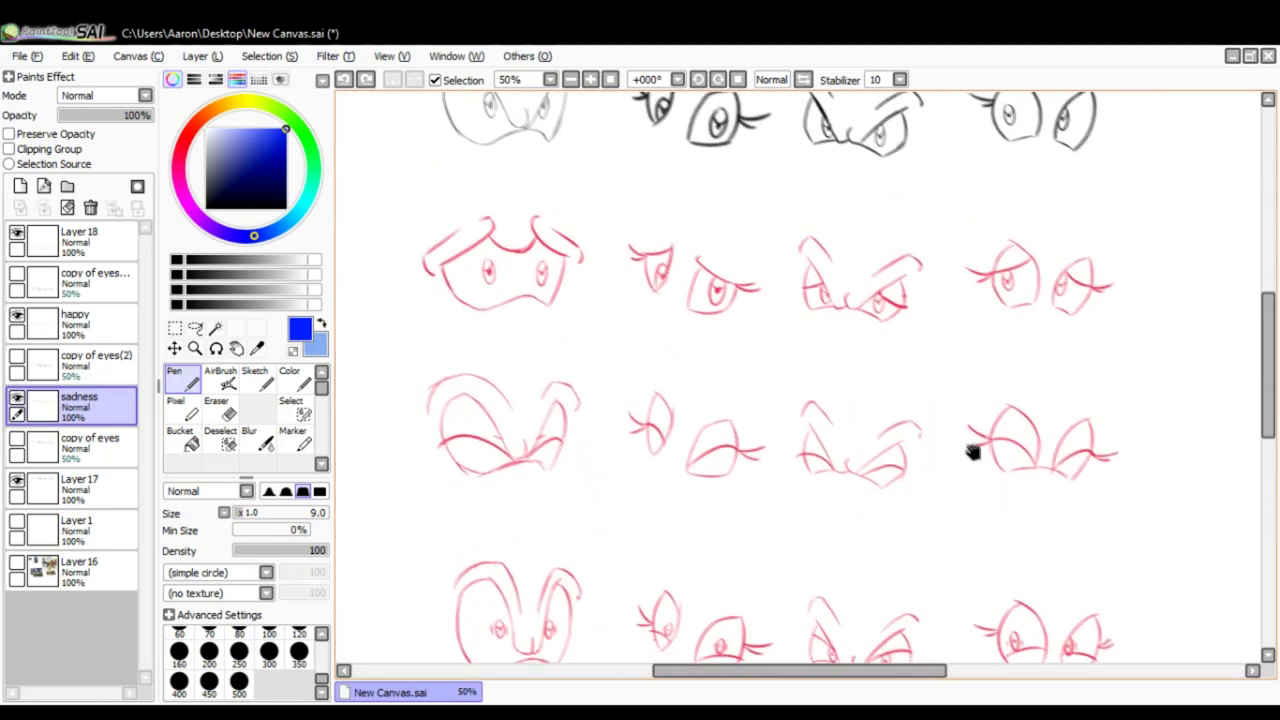
left_click_drag(972, 452, 964, 445)
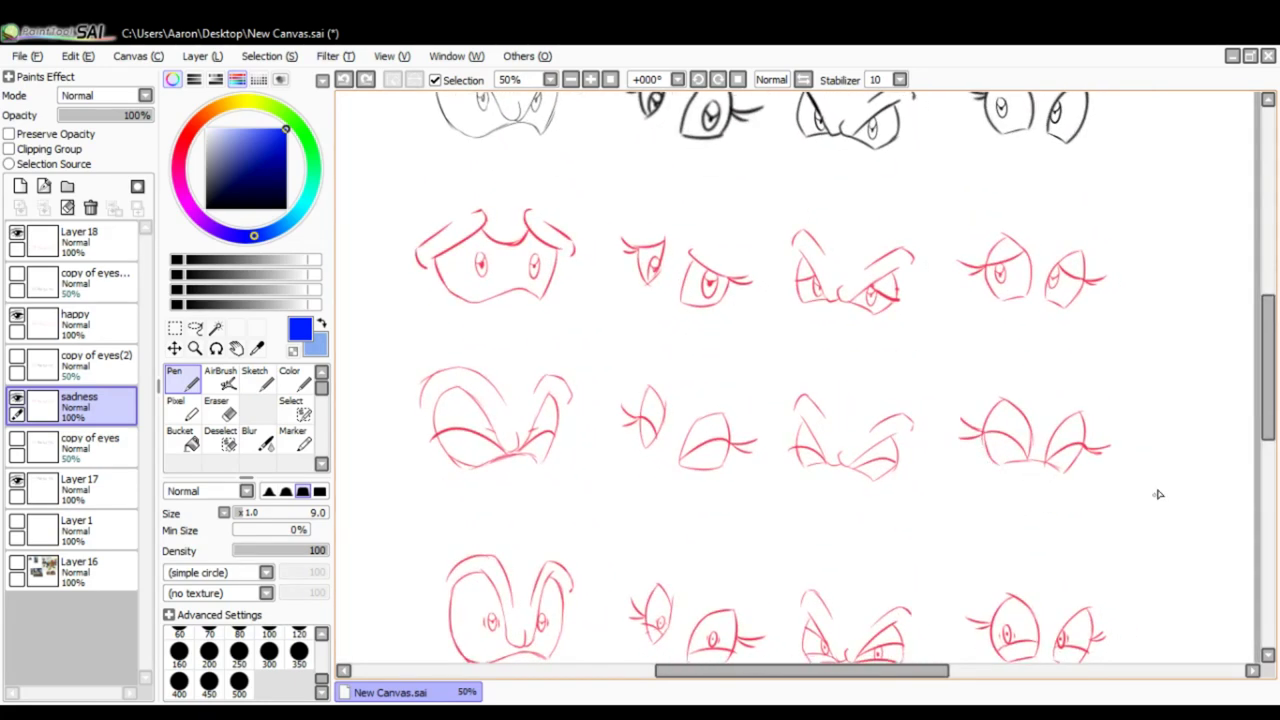